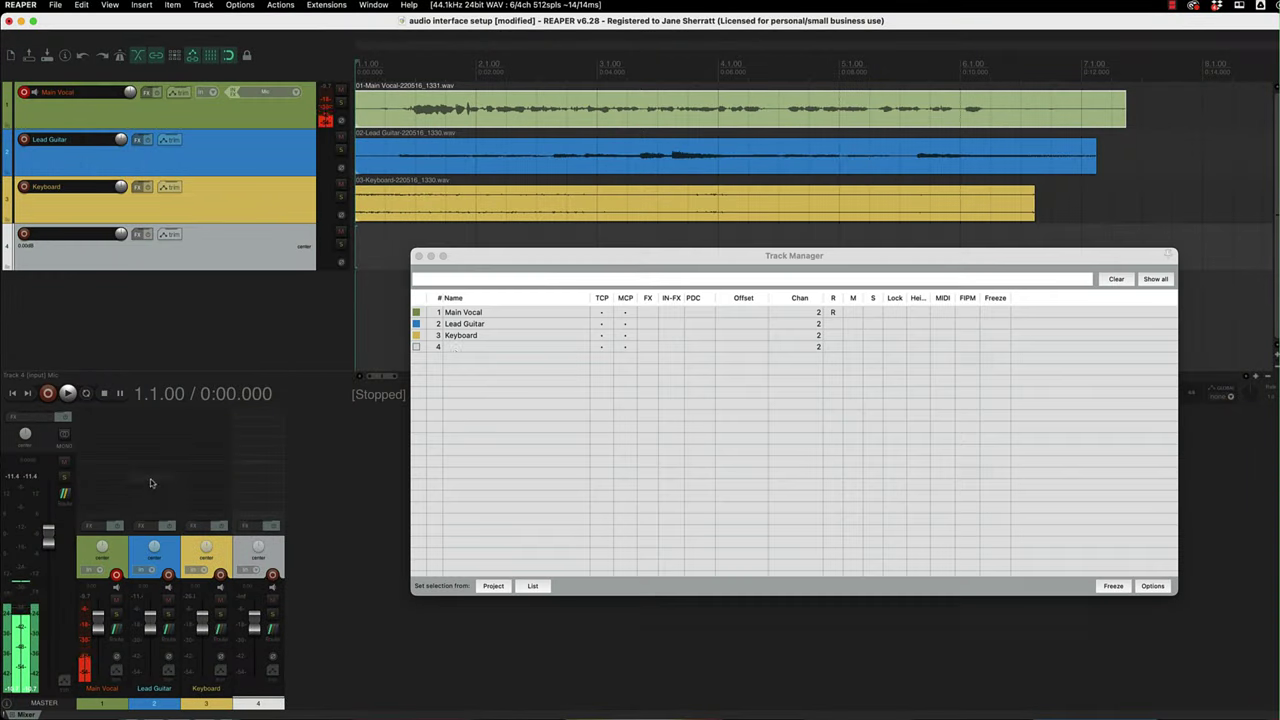
# - Rename the fourth track to 'Harmony Vocal' in the Track Manager and close it
pyautogui.doubleClick(455, 347)
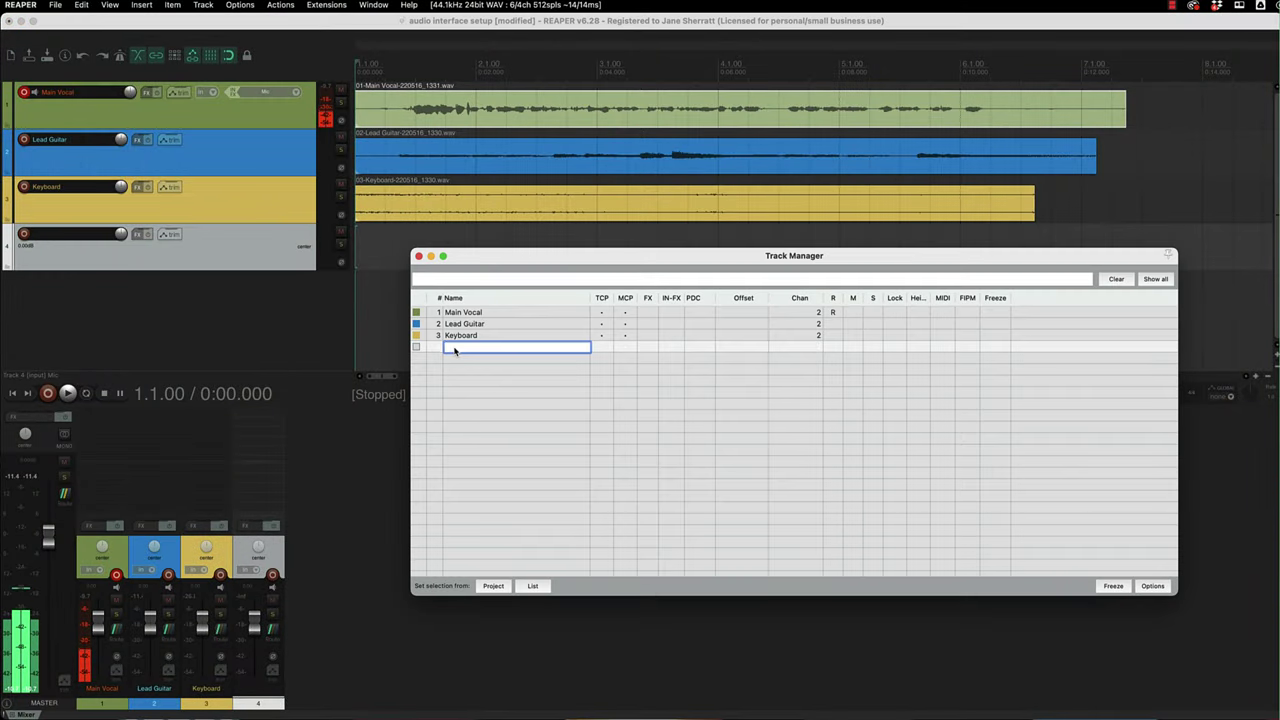
pyautogui.click(418, 256)
pyautogui.rightClick(224, 256)
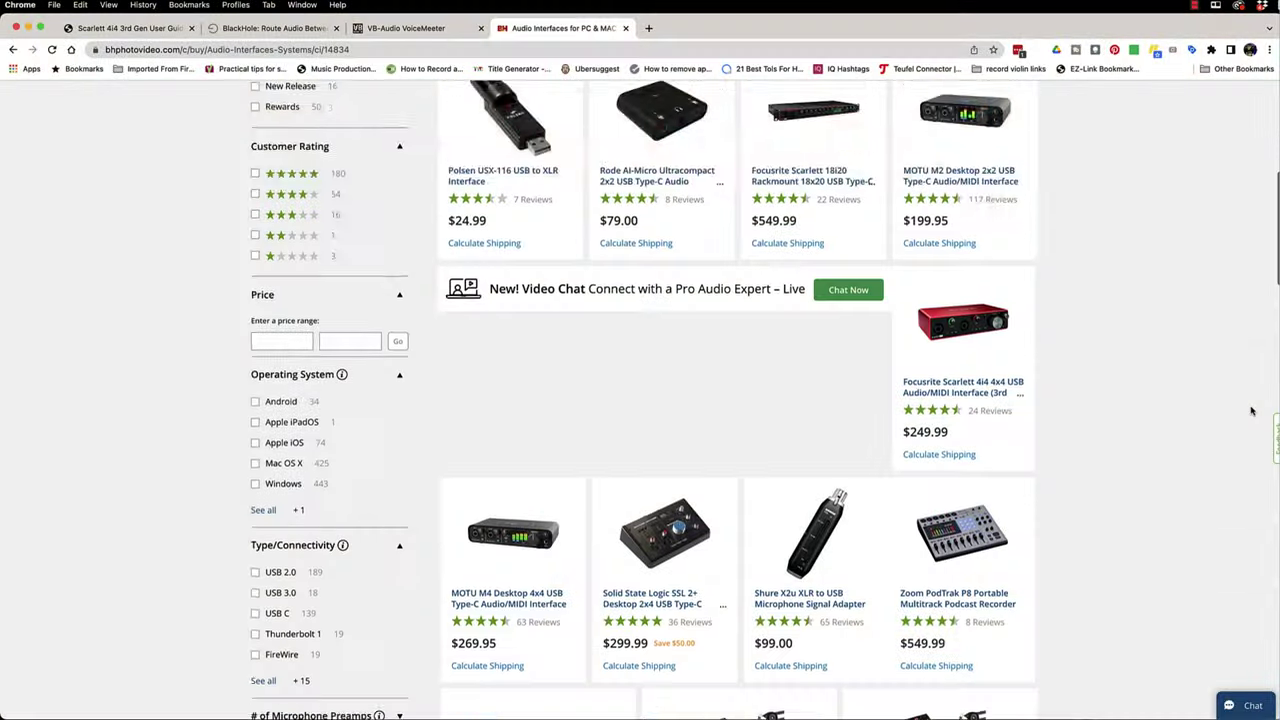
pyautogui.scroll(-15, 1250, 410)
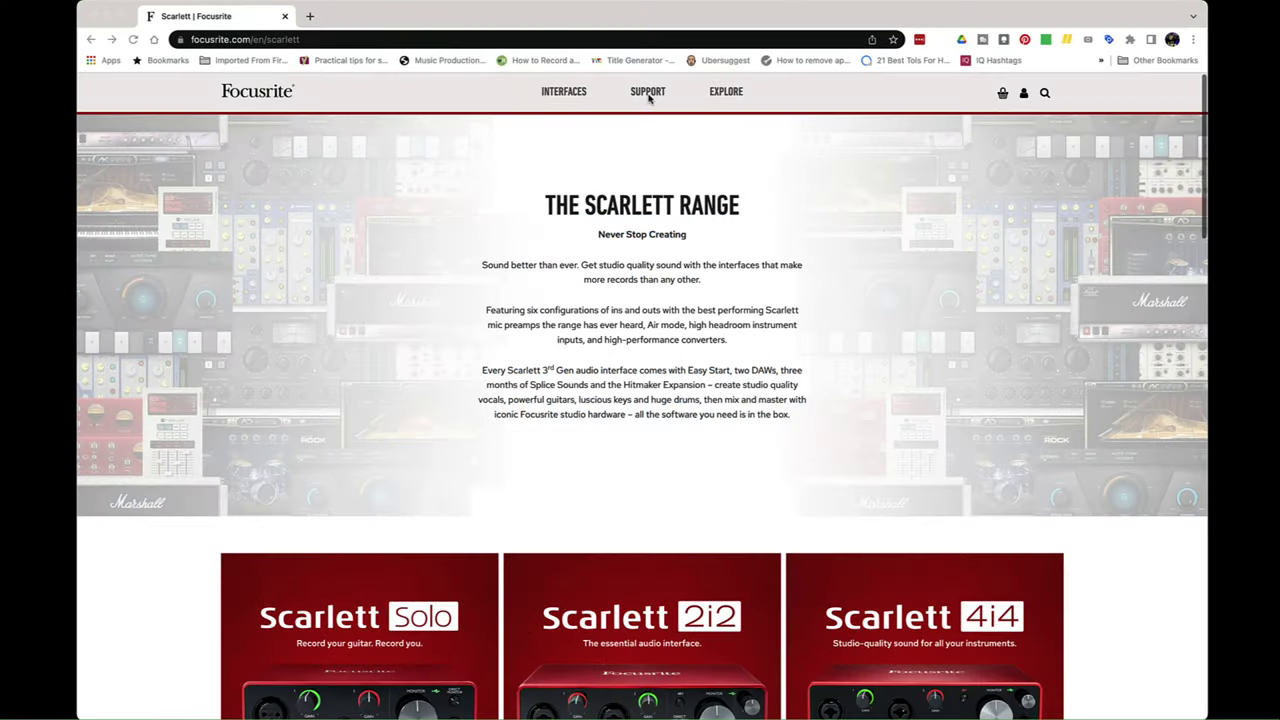
# - Open the Scarlett 4i4 3rd Gen downloads on focusrite.com, filtered to Windows software
pyautogui.moveTo(652, 98)
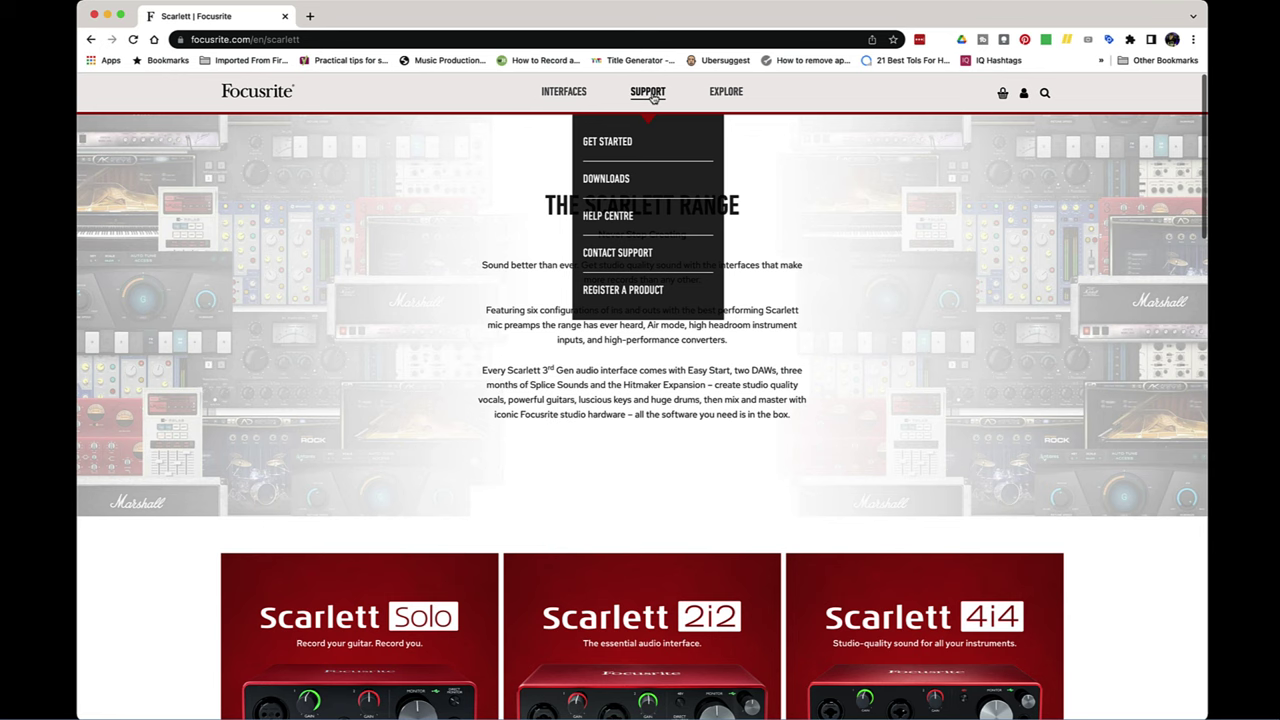
pyautogui.click(610, 180)
pyautogui.click(410, 371)
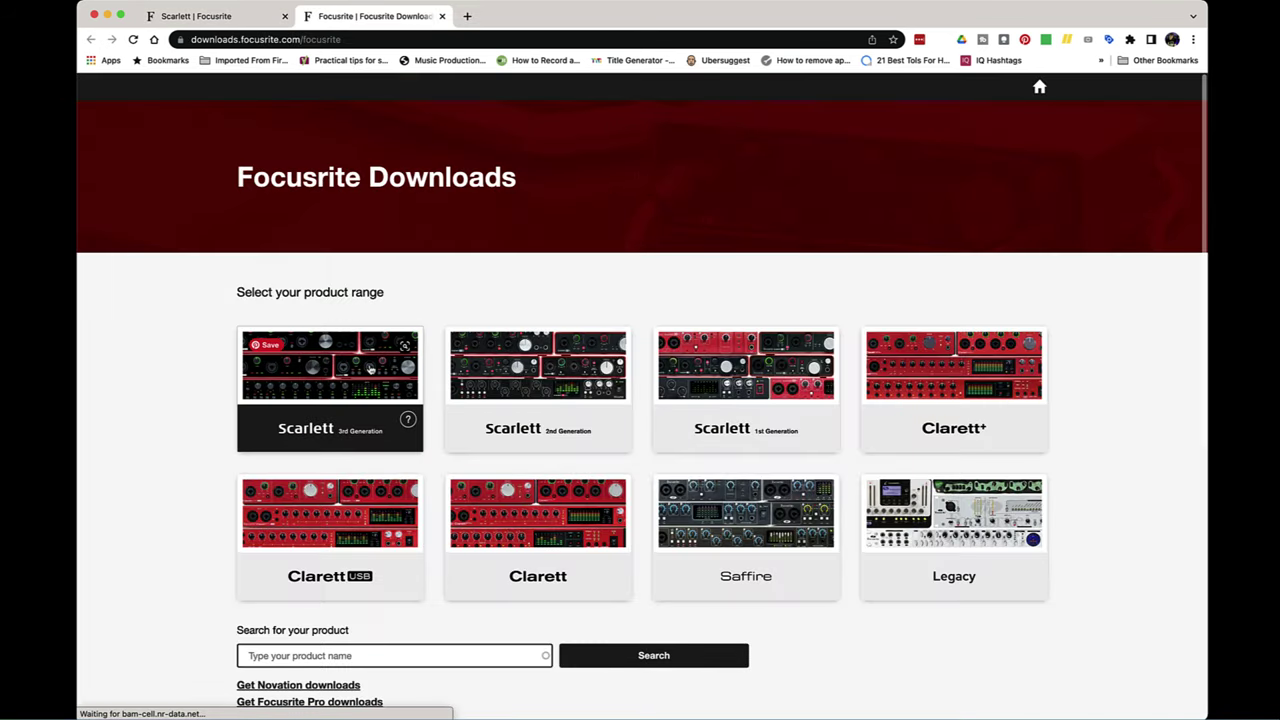
pyautogui.click(361, 527)
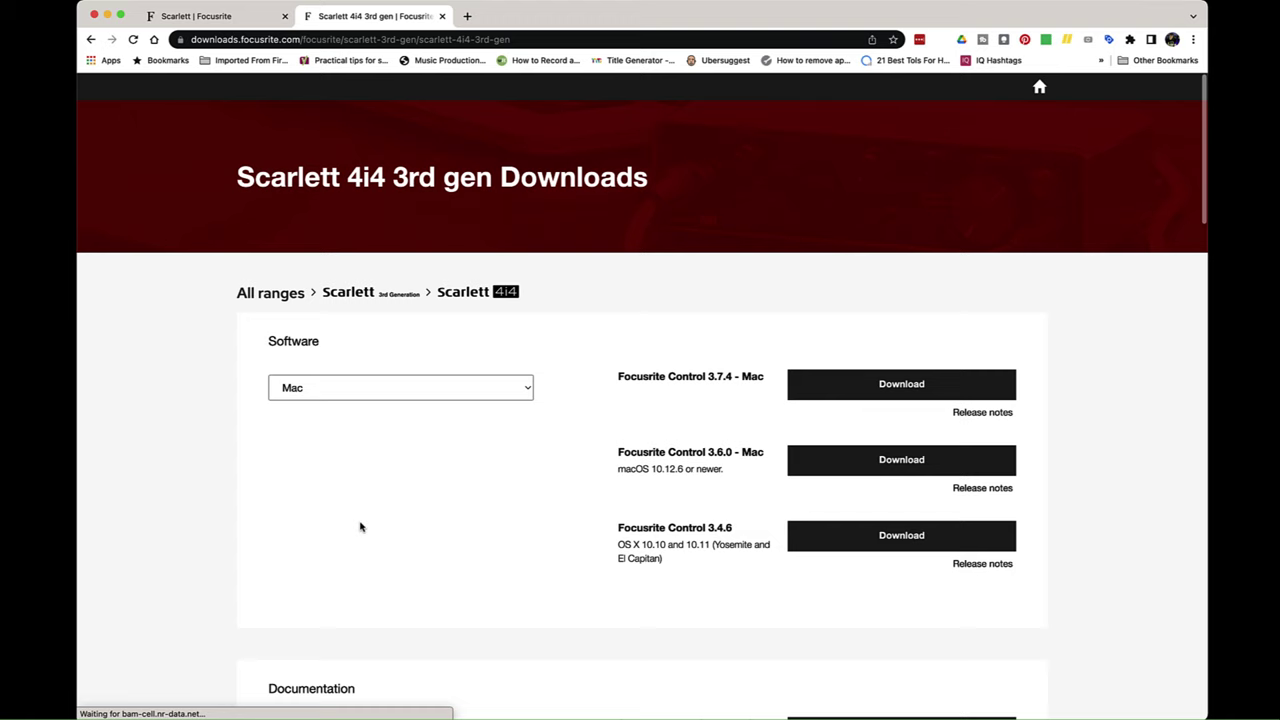
pyautogui.scroll(-2, 720, 412)
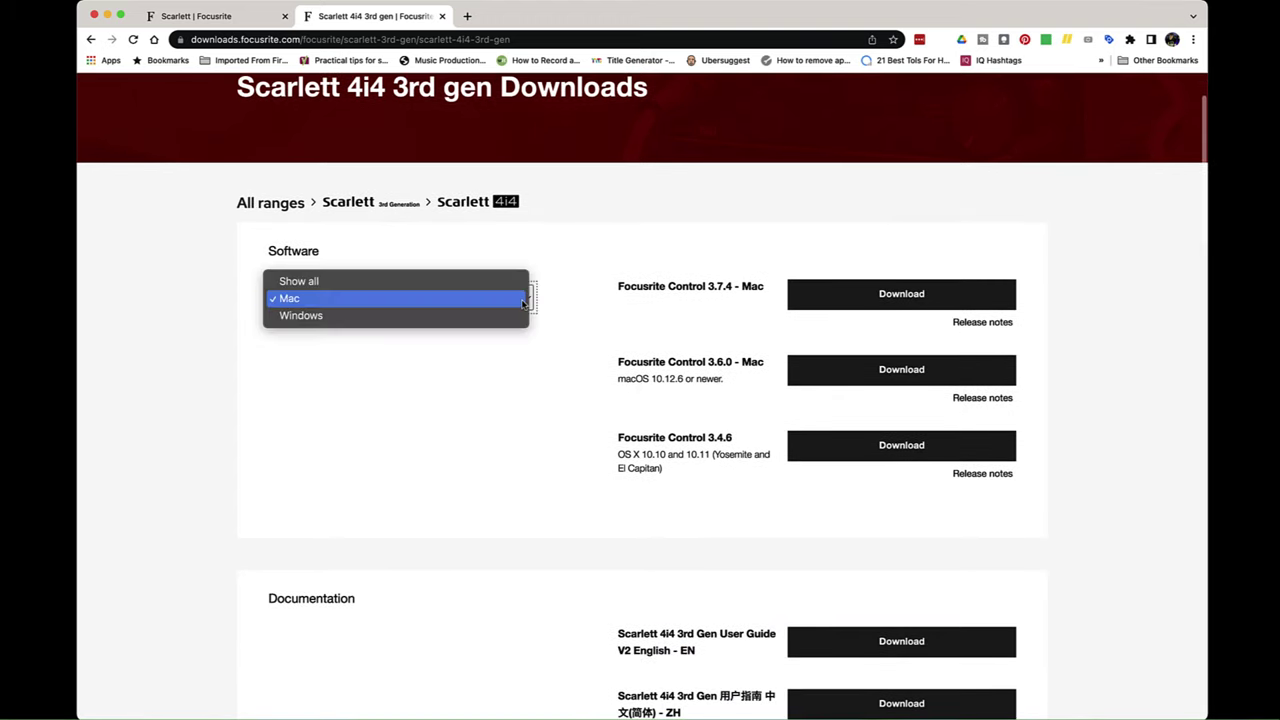
pyautogui.click(472, 314)
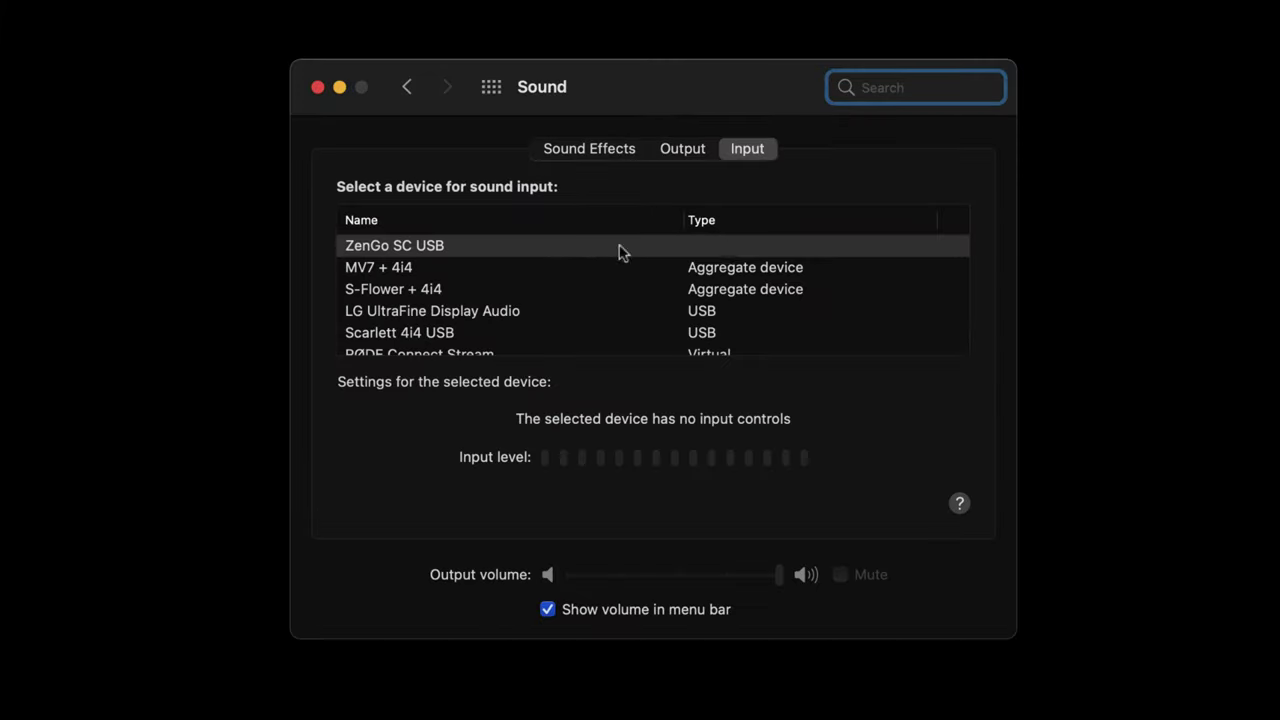
# - Select Scarlett 4i4 USB as the Mac's sound input device
pyautogui.scroll(-3, 620, 250)
pyautogui.click(422, 283)
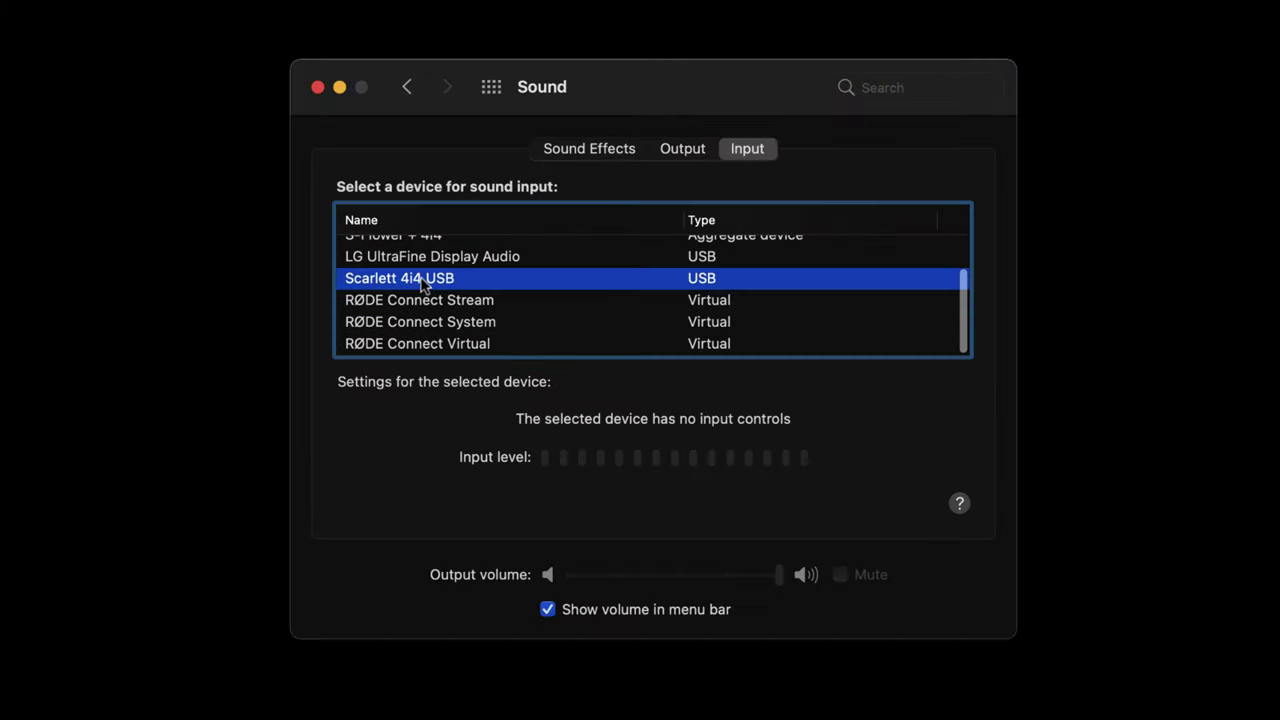
pyautogui.click(683, 149)
pyautogui.scroll(-3, 471, 291)
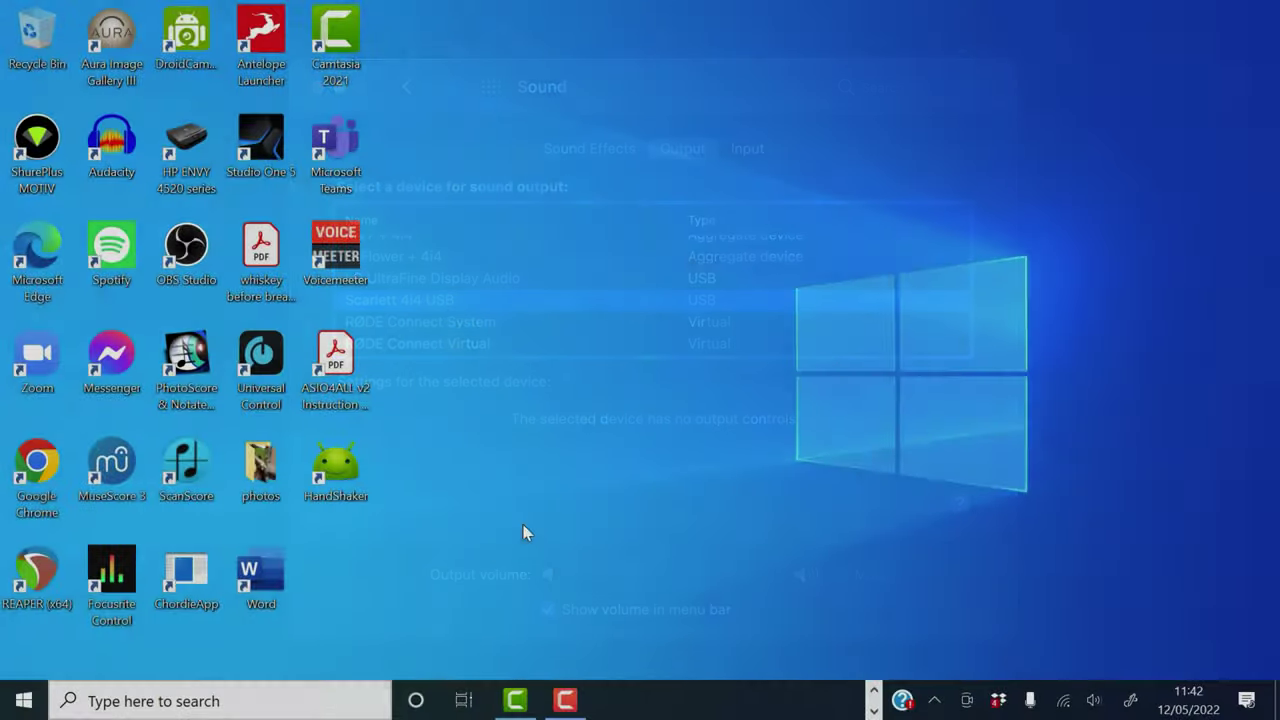
# - In Windows Sound settings, set output to Focusrite and input to Analogue 1 + 2 (Focusrite)
pyautogui.click(94, 697)
pyautogui.write('sound')
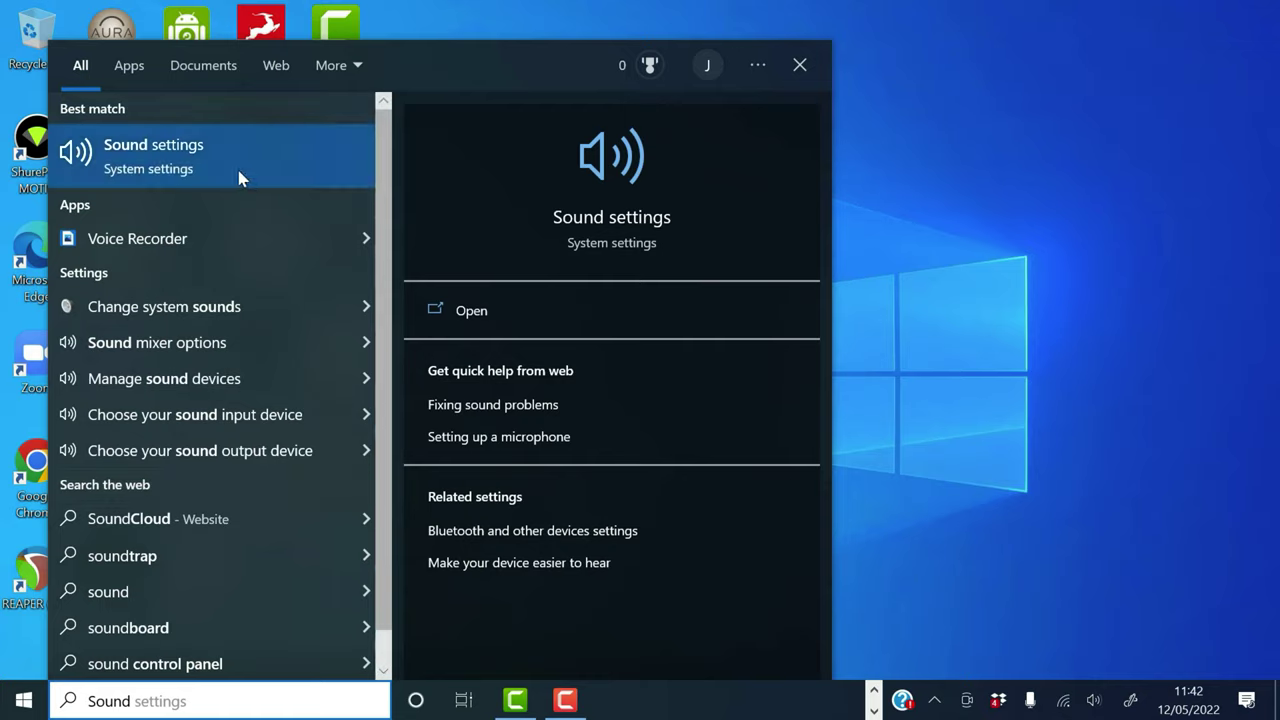
pyautogui.click(236, 170)
pyautogui.click(600, 250)
pyautogui.click(588, 285)
pyautogui.scroll(-3, 575, 340)
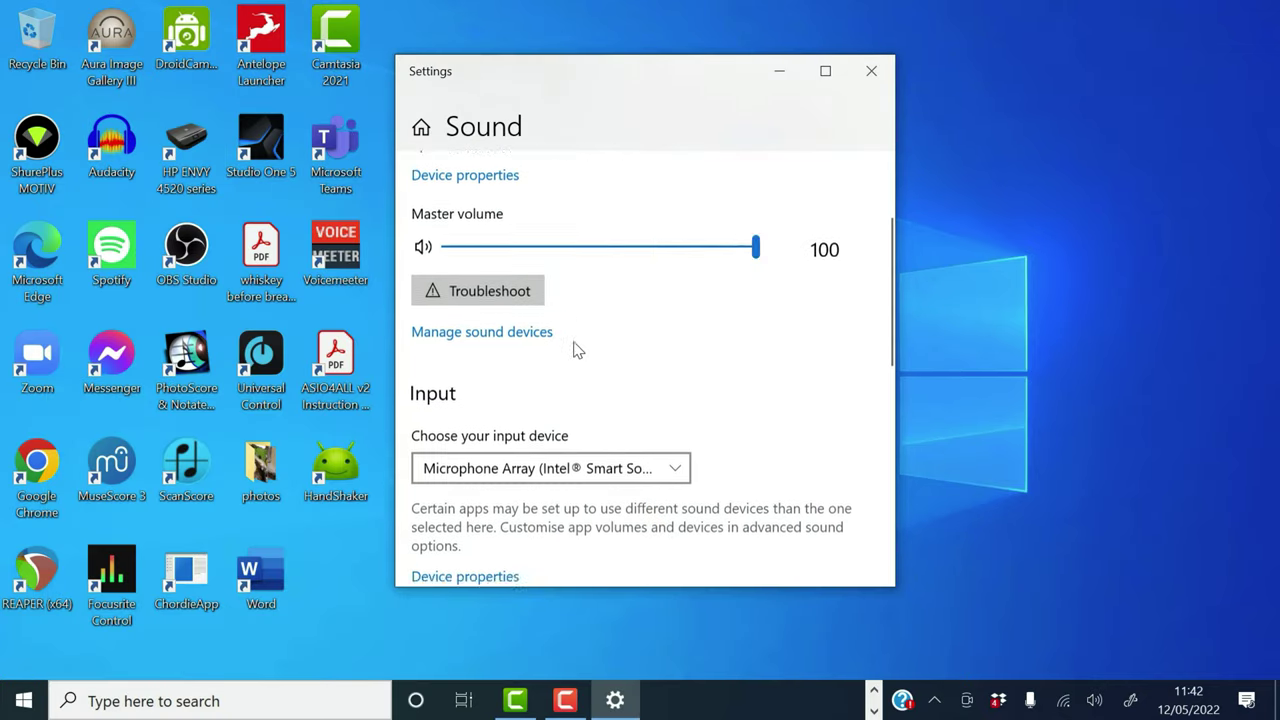
pyautogui.click(537, 331)
pyautogui.click(558, 265)
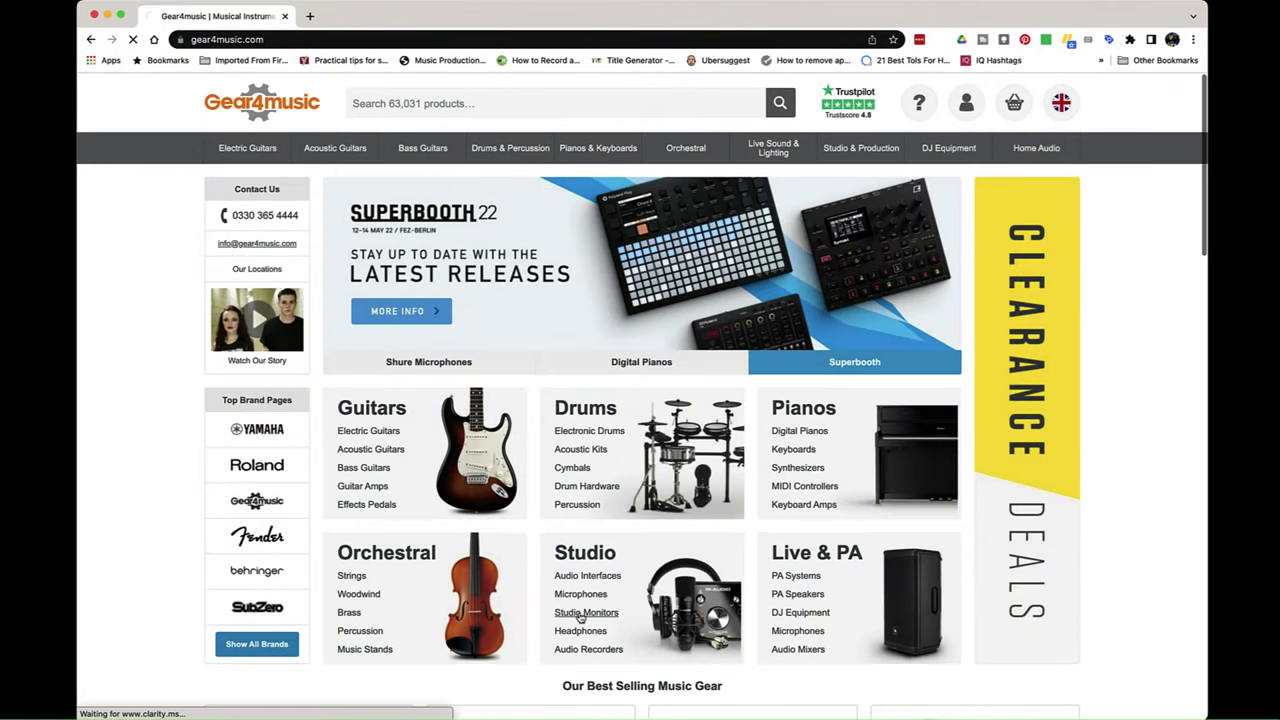
# - Open Gear4music's Studio Monitors category from the Studio section
pyautogui.click(585, 612)
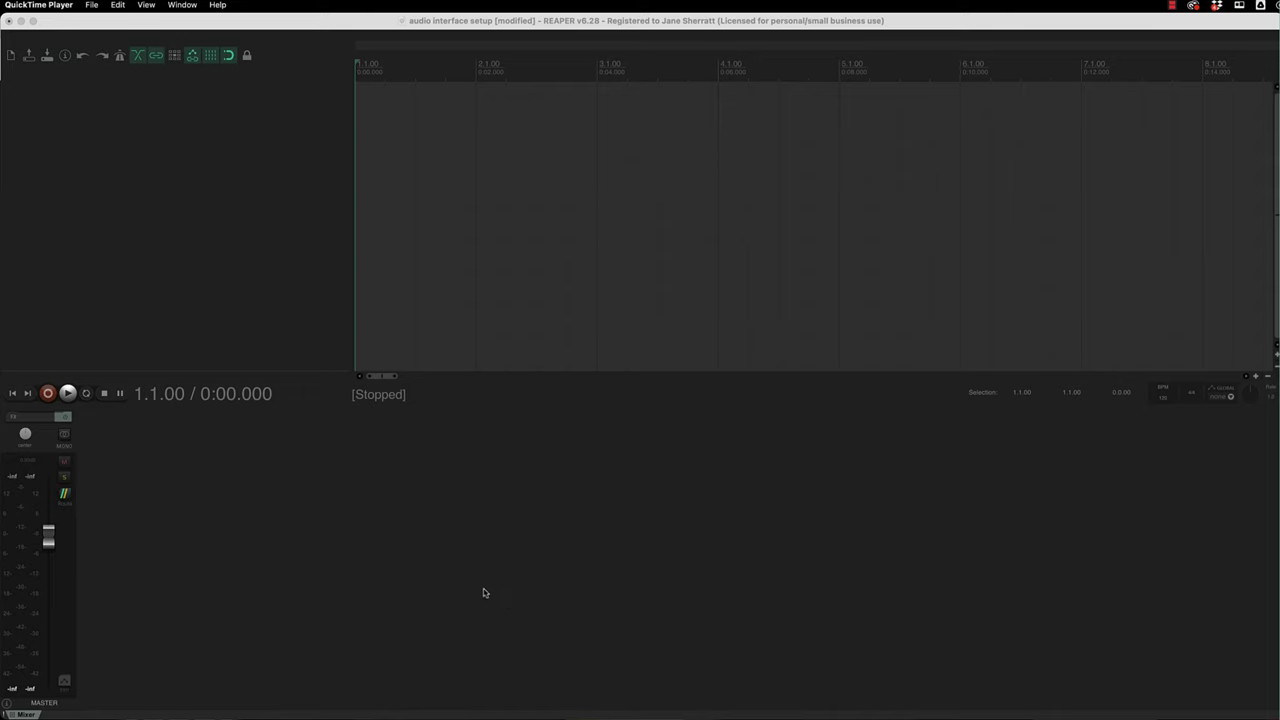
# - Choose Scarlett 4i4 USB as REAPER's audio device in Preferences and show the Audio settings
pyautogui.click(483, 593)
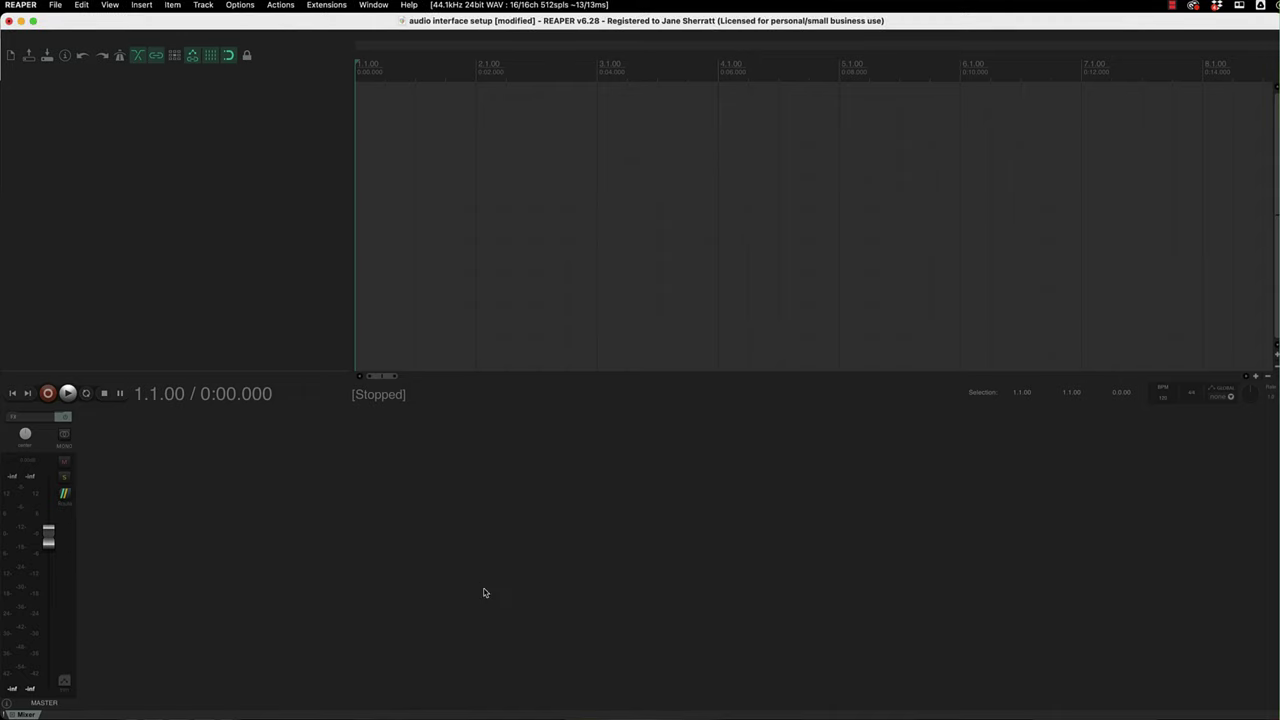
pyautogui.click(241, 6)
pyautogui.click(246, 516)
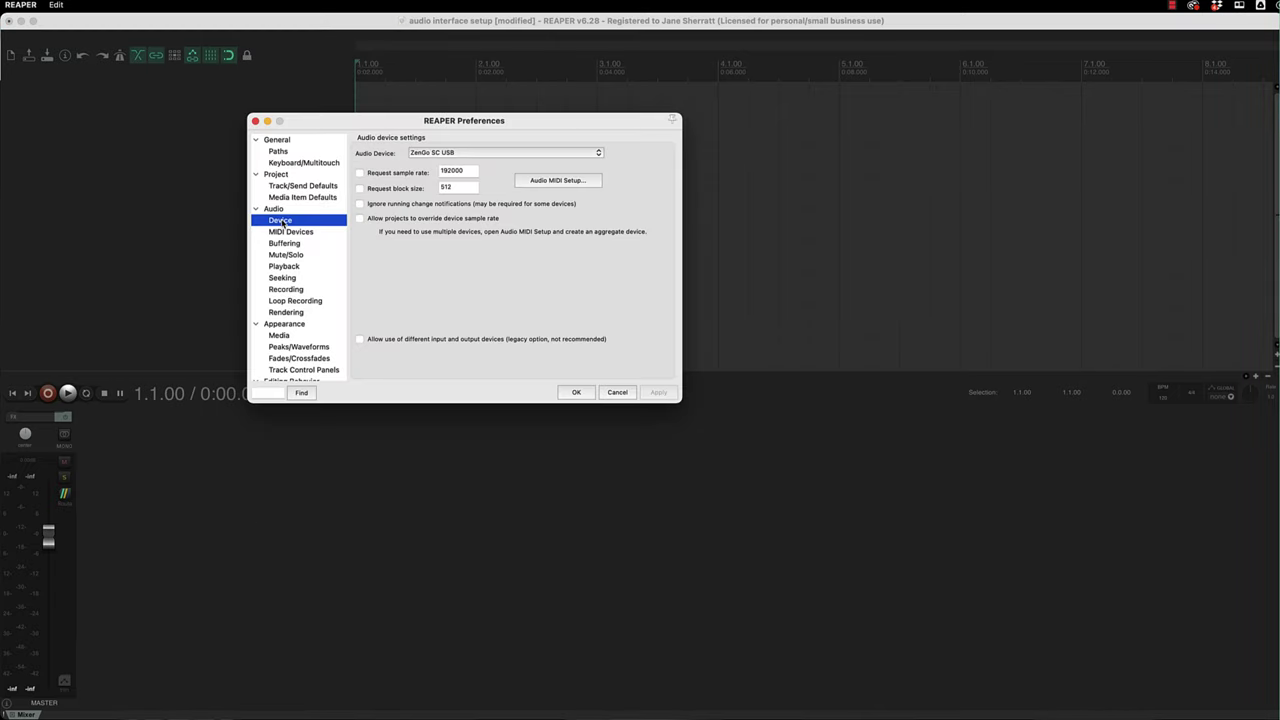
pyautogui.click(590, 156)
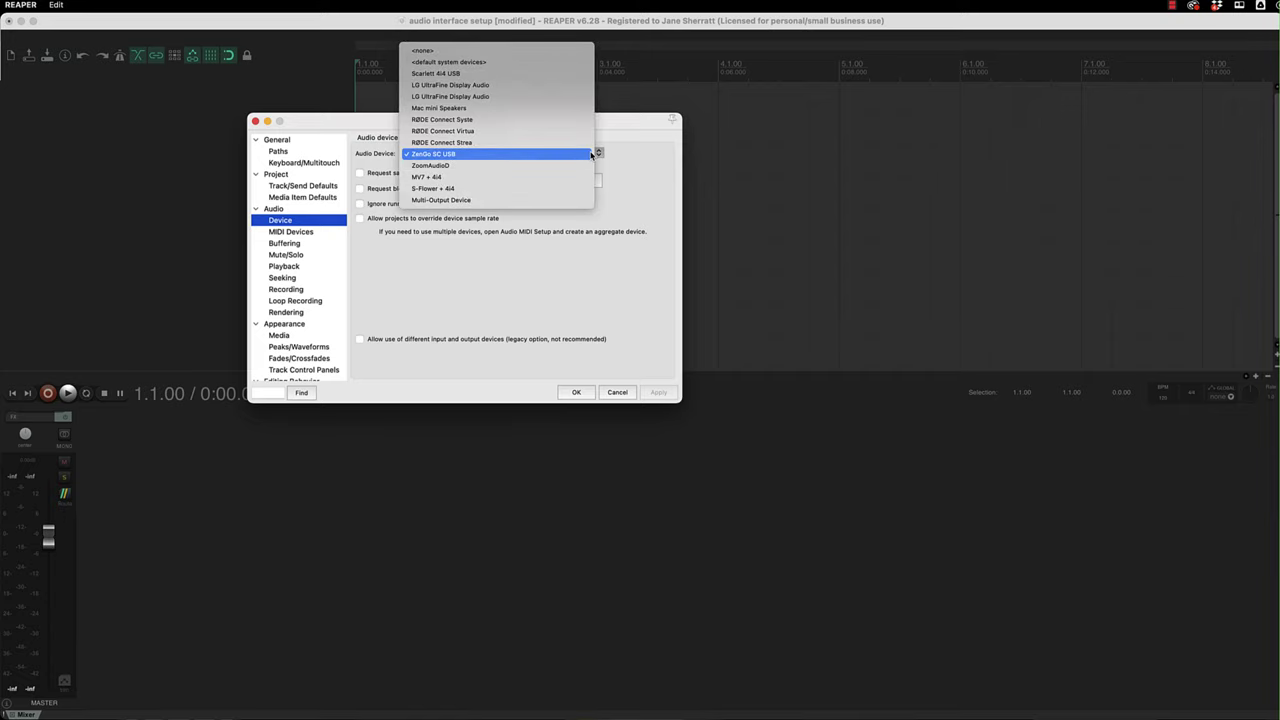
pyautogui.click(448, 73)
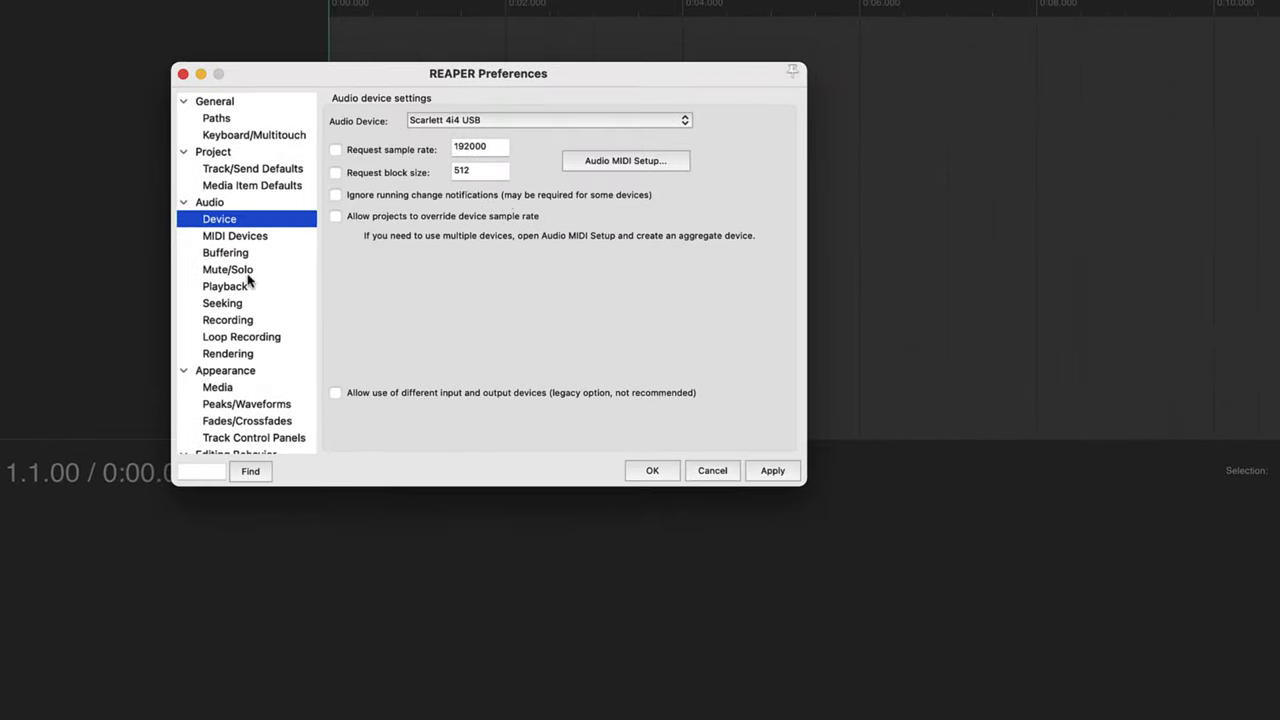
pyautogui.click(211, 204)
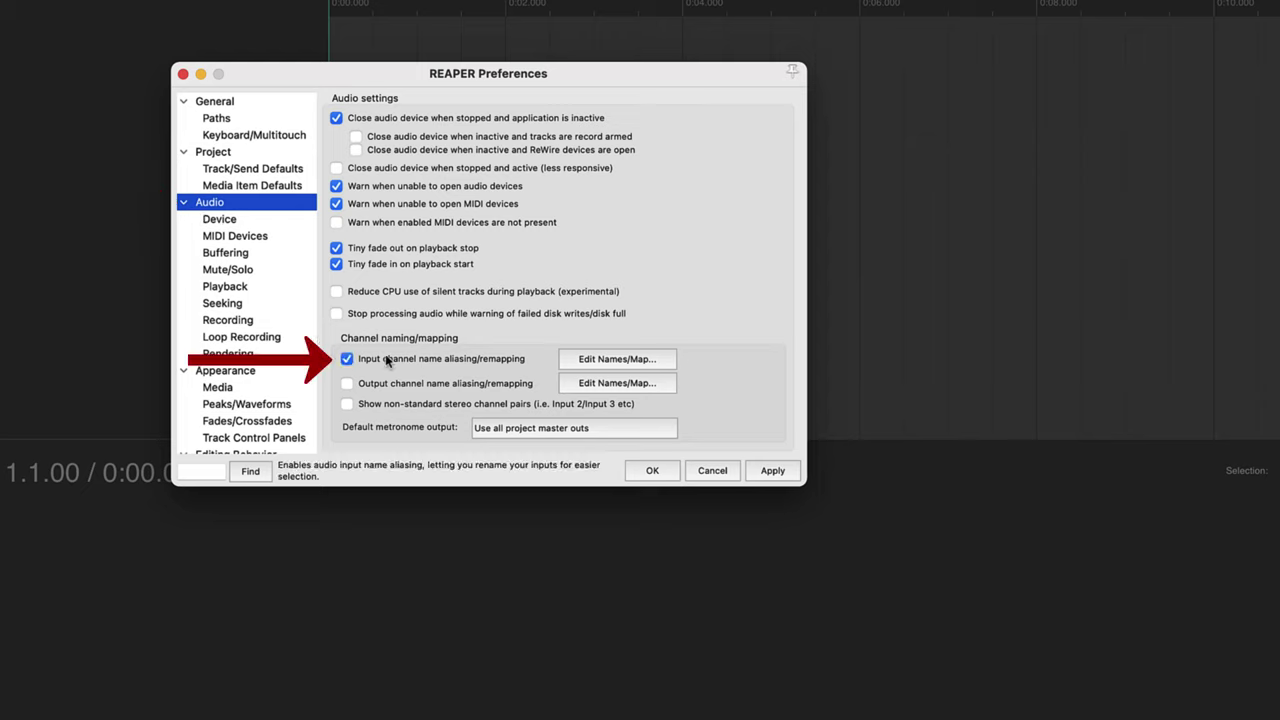
# - Open the Edit Names/Map list of input channel aliases for the Scarlett 4i4
pyautogui.click(614, 362)
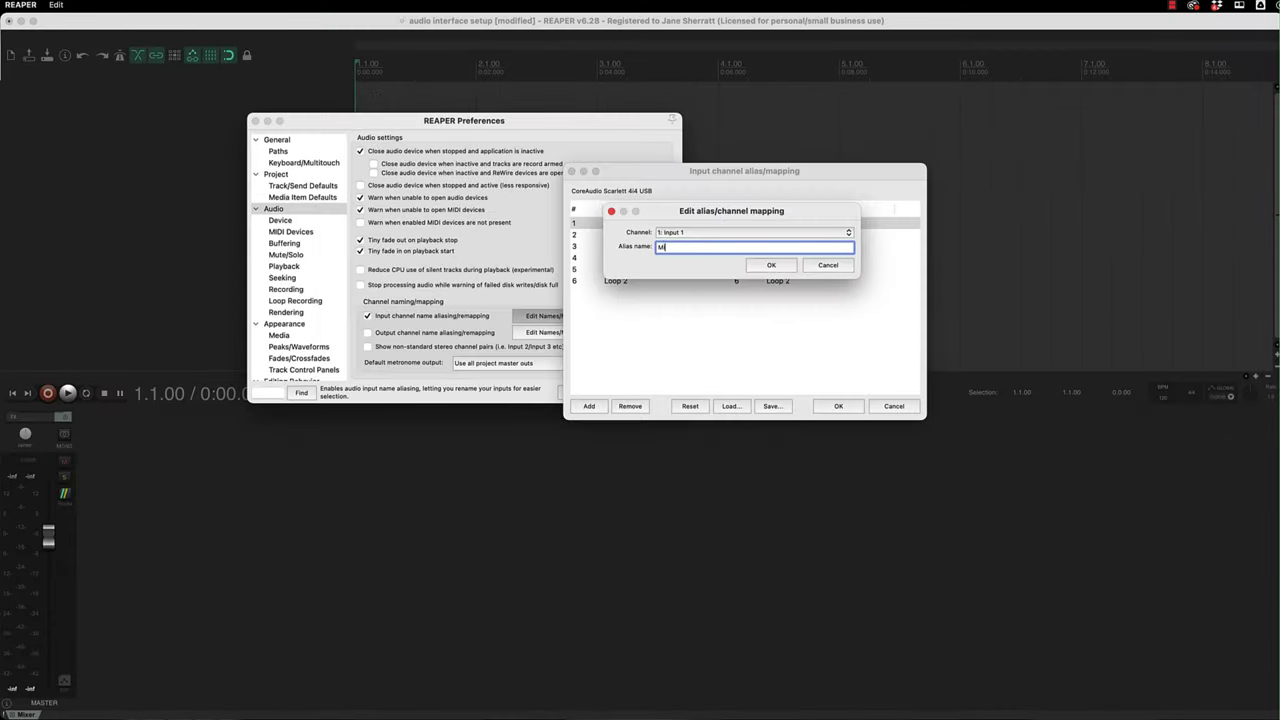
# - Alias Scarlett inputs 1–4 as Mic, Guitar, Keys LEFT and Keys RIGHT, then confirm both dialogs
pyautogui.press('Return')
pyautogui.doubleClick(580, 234)
pyautogui.write('Gu')
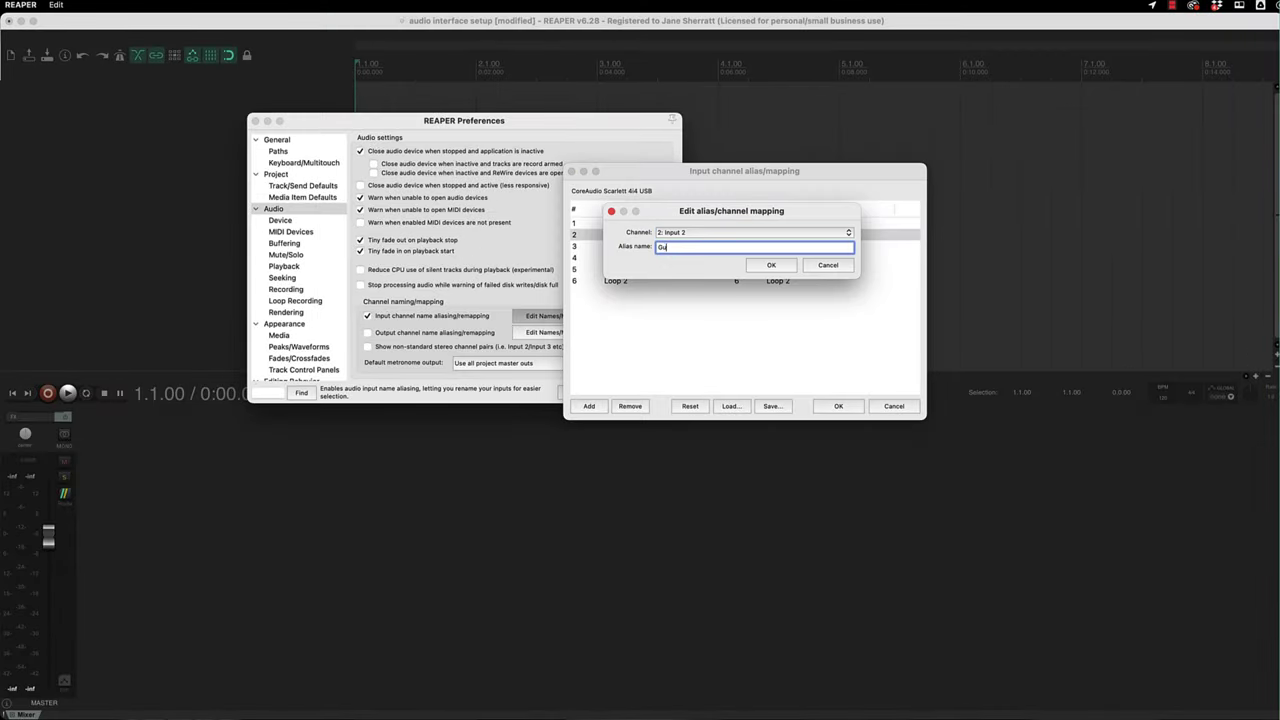
pyautogui.write('itar')
pyautogui.press('Return')
pyautogui.doubleClick(624, 246)
pyautogui.write('Keys LE')
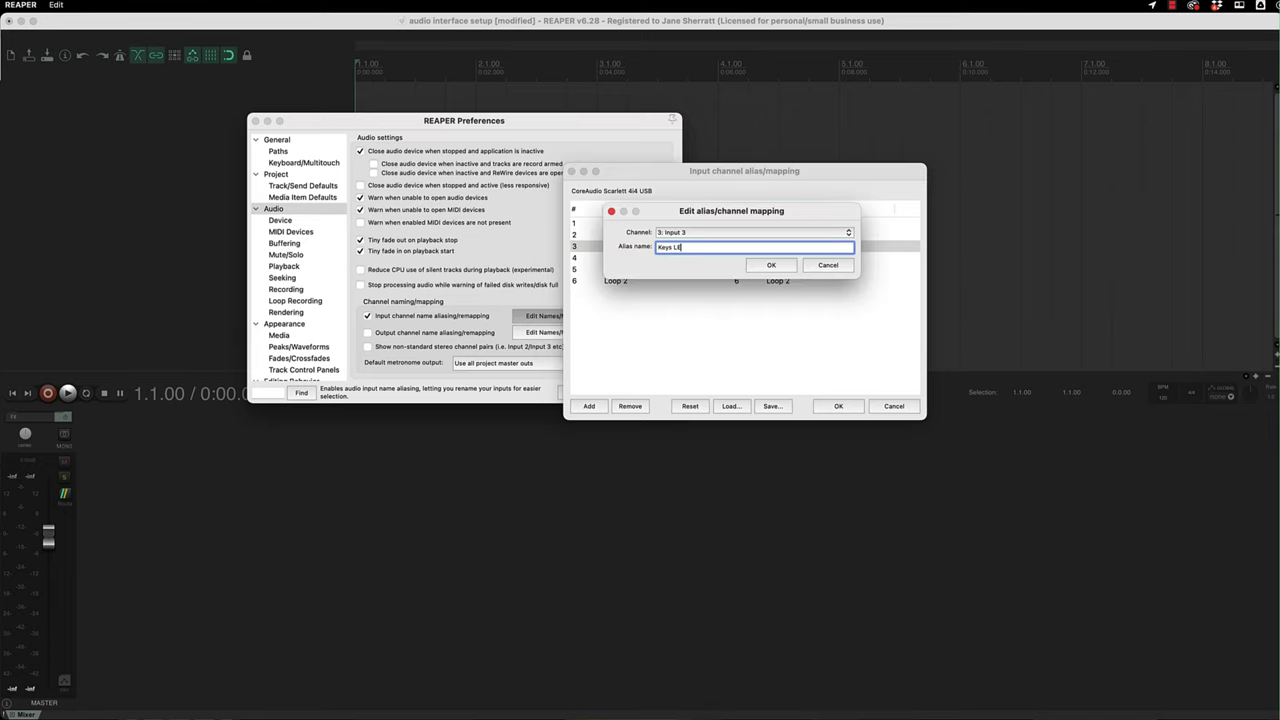
pyautogui.write('FT')
pyautogui.press('Return')
pyautogui.doubleClick(649, 257)
pyautogui.write('Keys RIGHT')
pyautogui.press('Return')
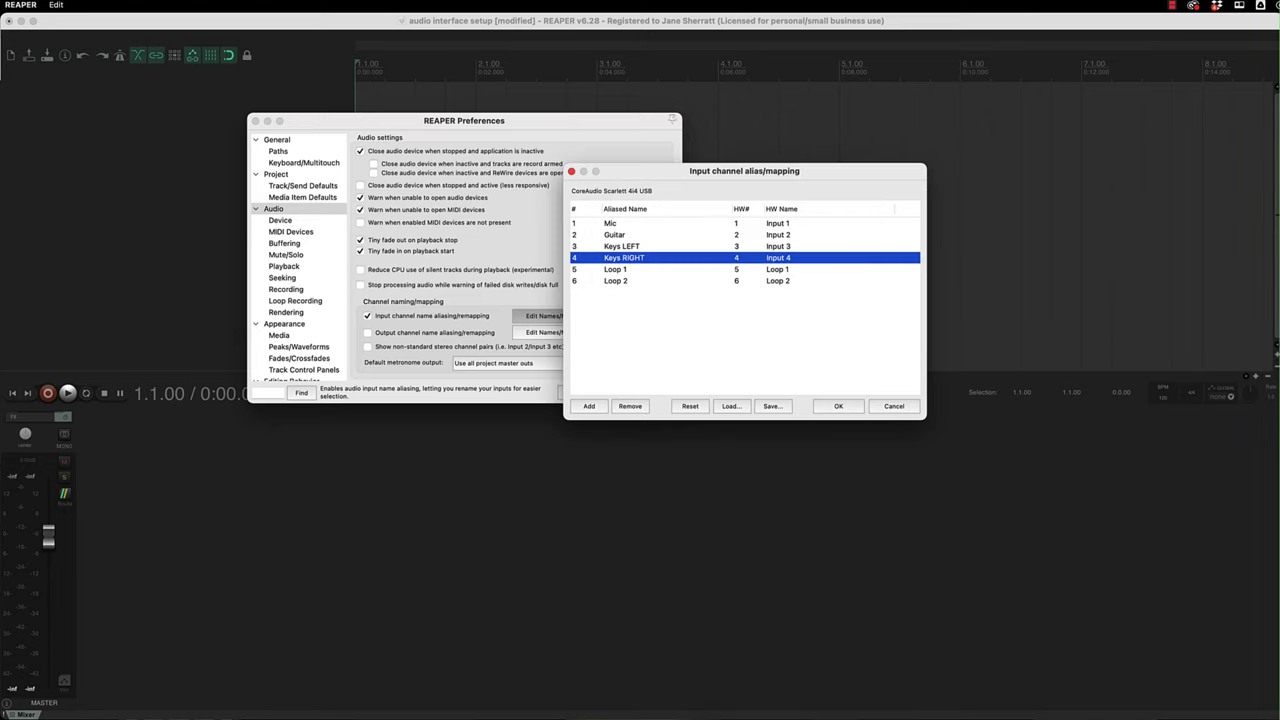
pyautogui.click(838, 406)
pyautogui.click(662, 393)
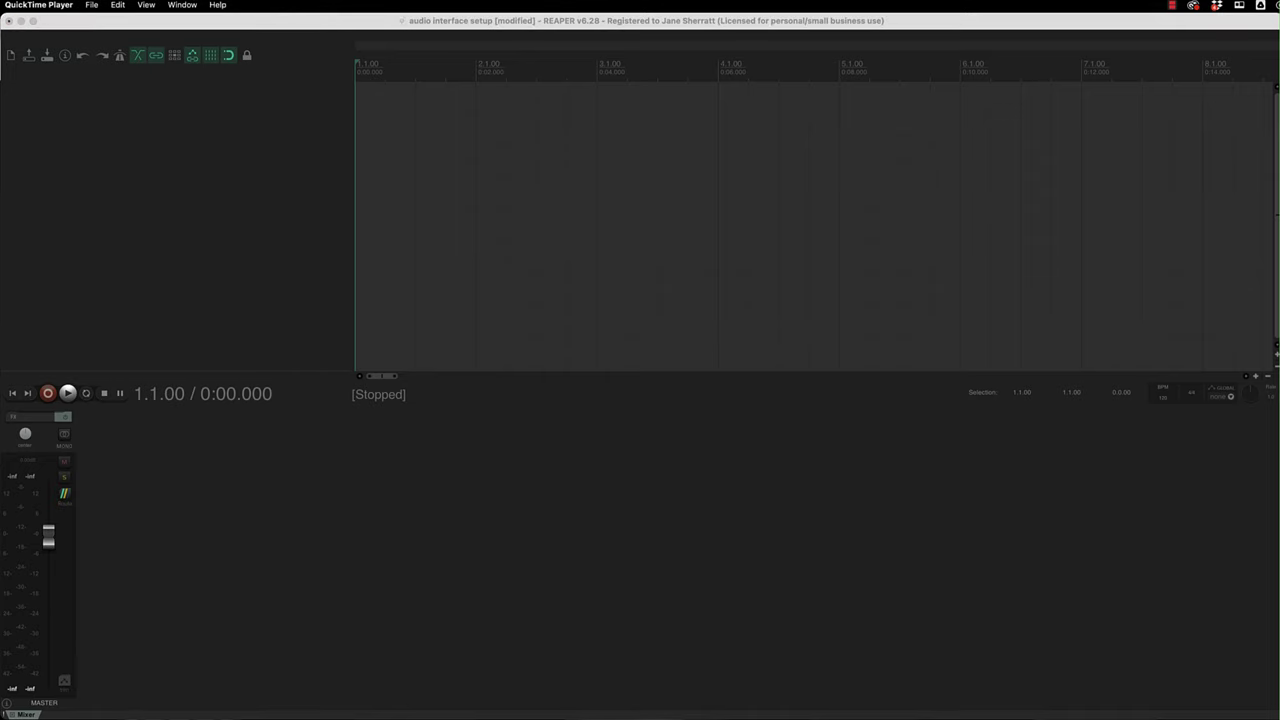
pyautogui.doubleClick(240, 107)
pyautogui.doubleClick(238, 150)
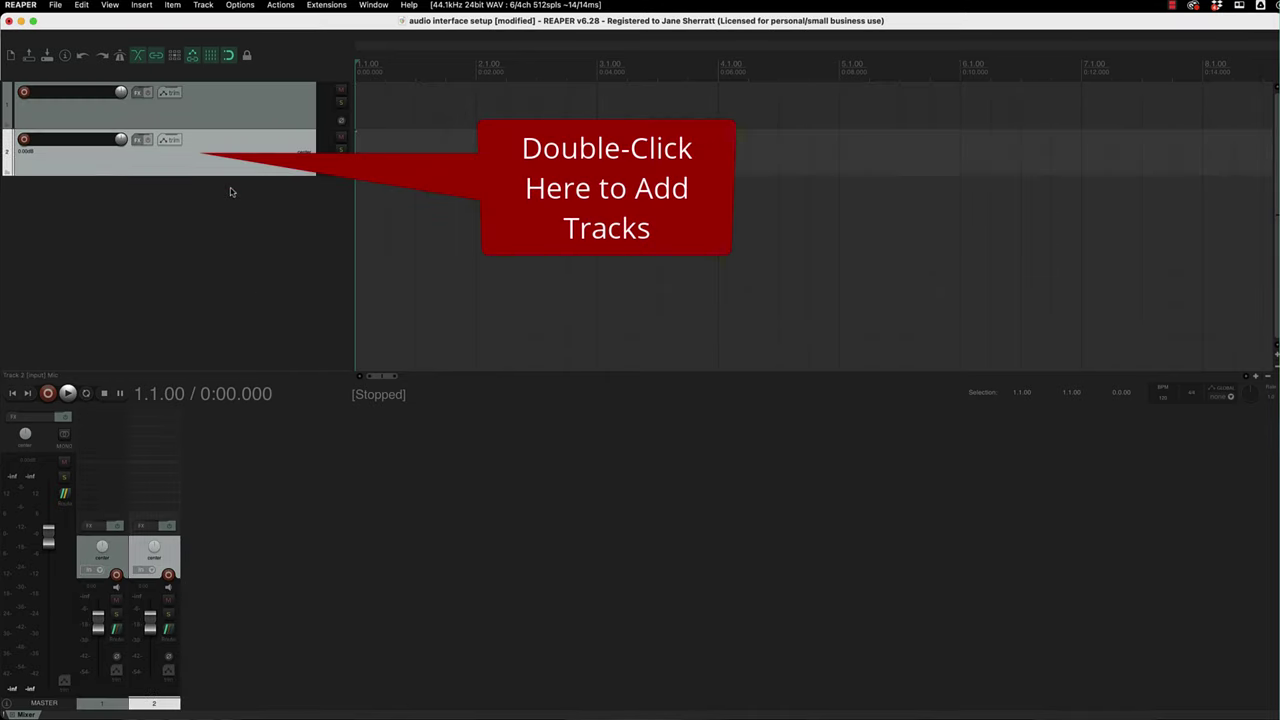
pyautogui.doubleClick(230, 190)
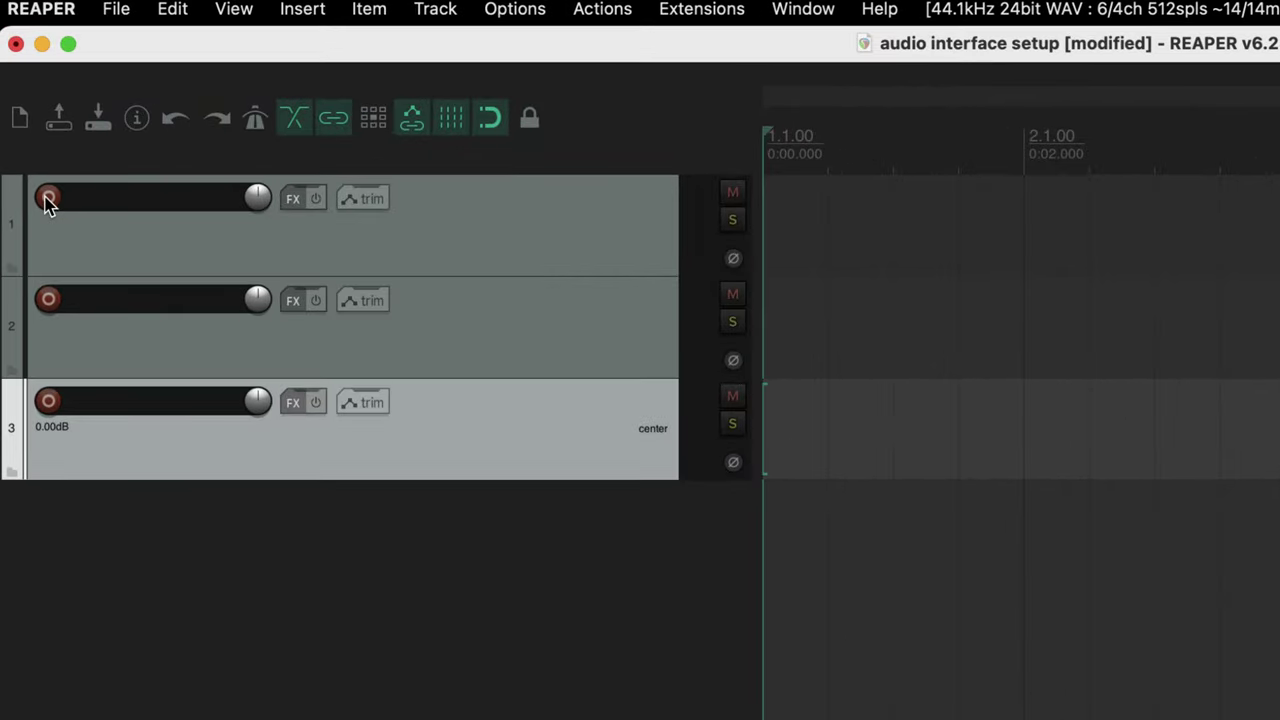
pyautogui.click(24, 92)
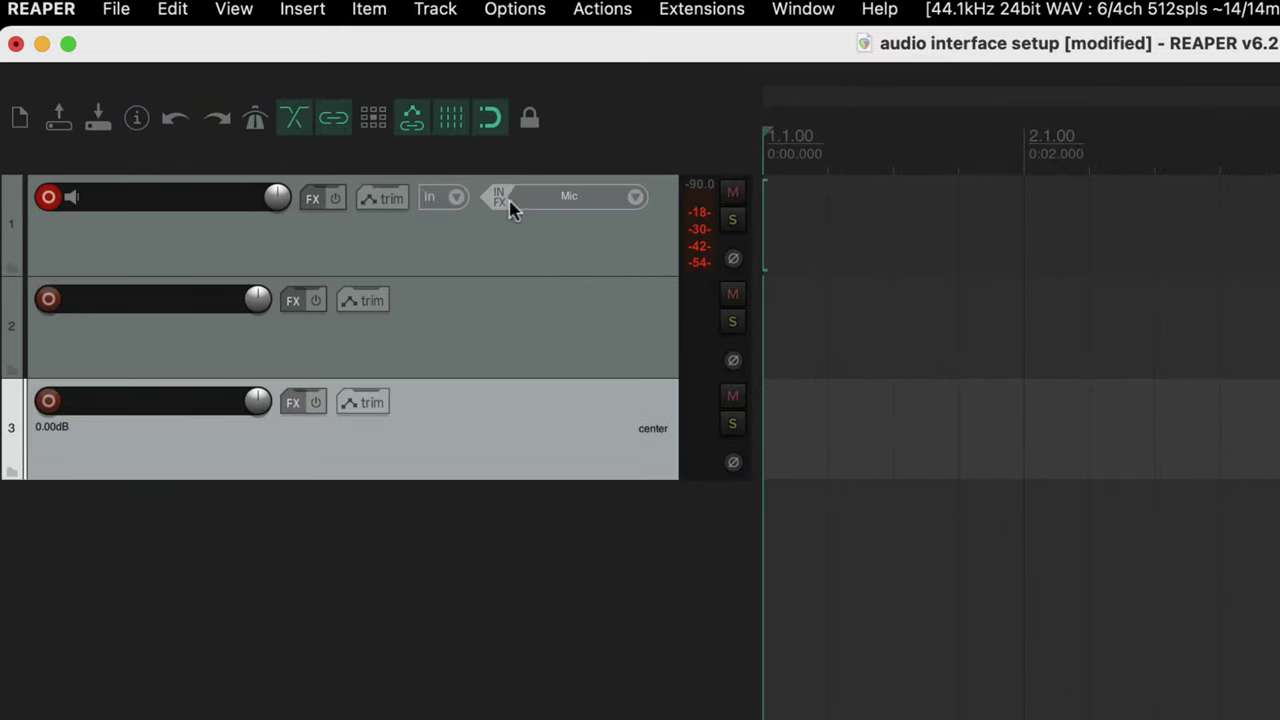
pyautogui.click(634, 198)
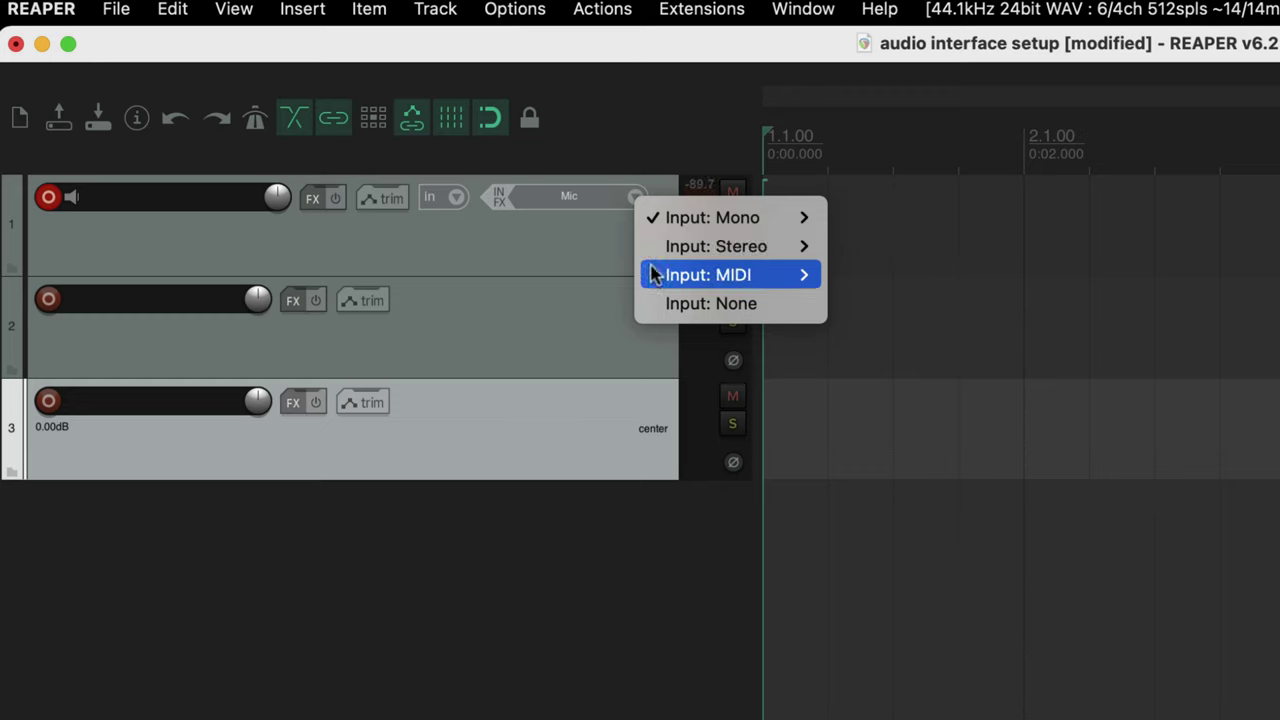
pyautogui.moveTo(670, 228)
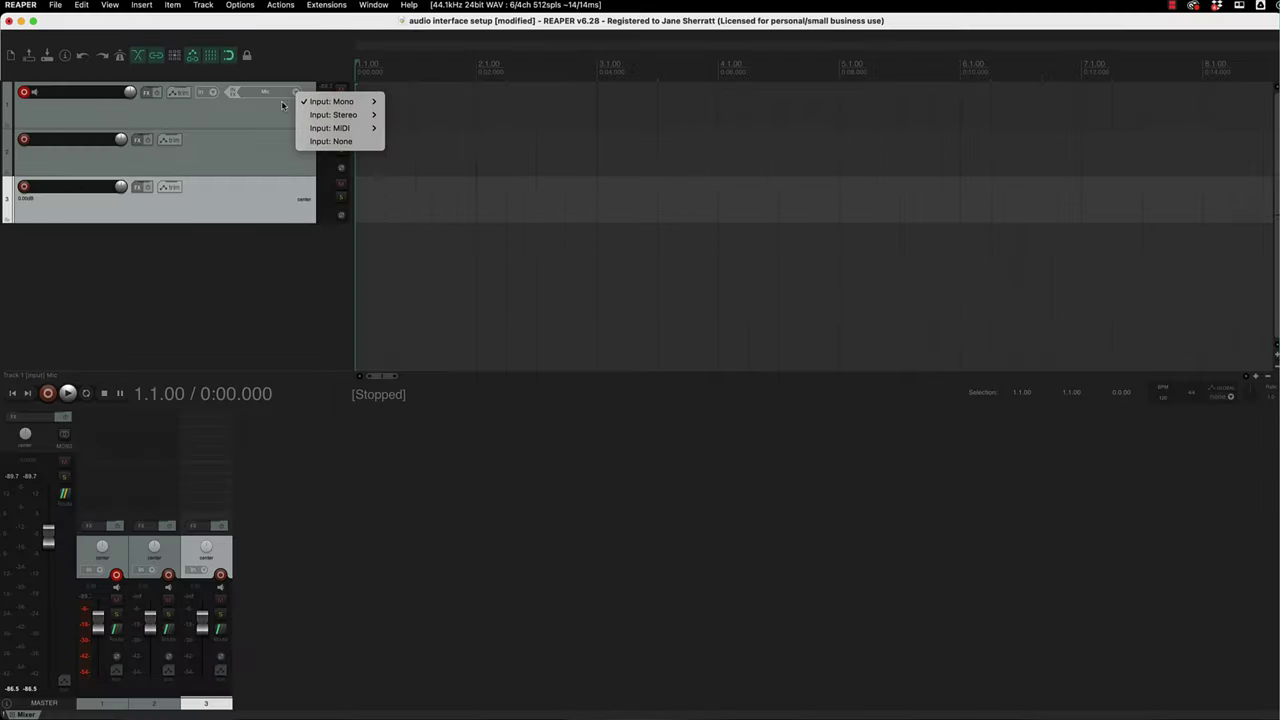
pyautogui.click(611, 229)
pyautogui.click(24, 92)
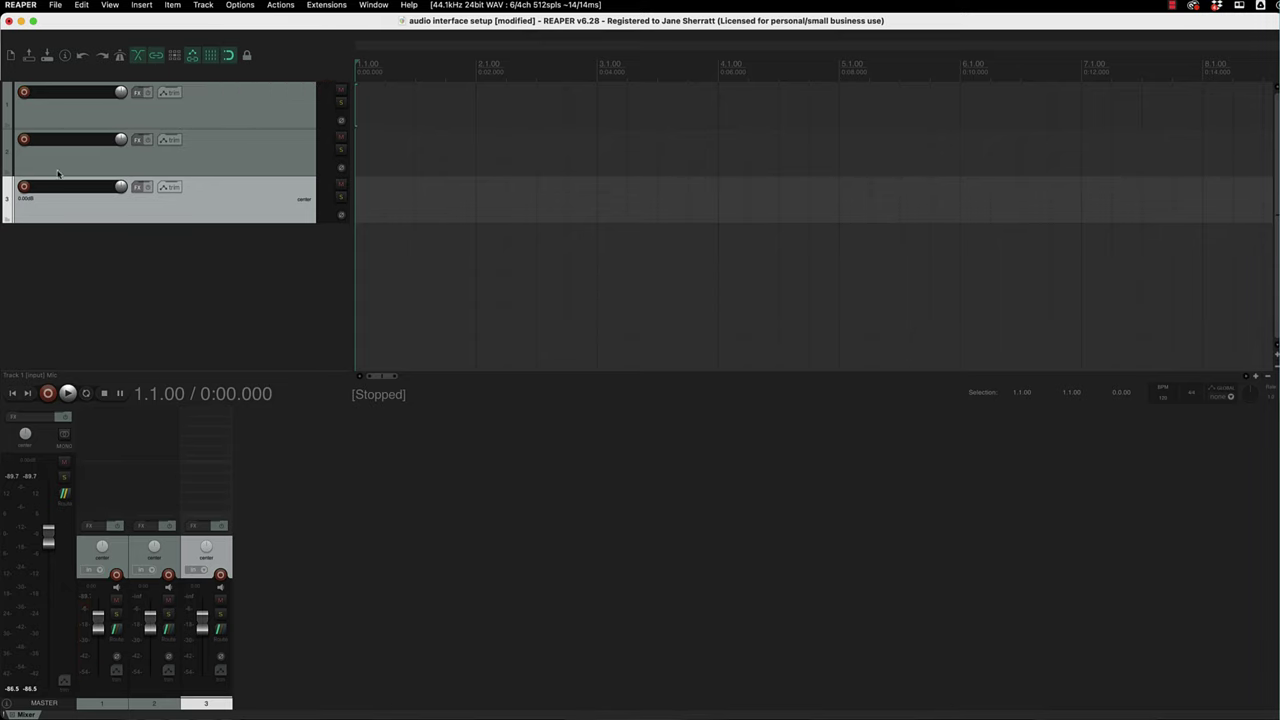
# - Rename the three tracks Main Vocal, Lead Guitar and Keyboard in the Track Manager
pyautogui.rightClick(228, 187)
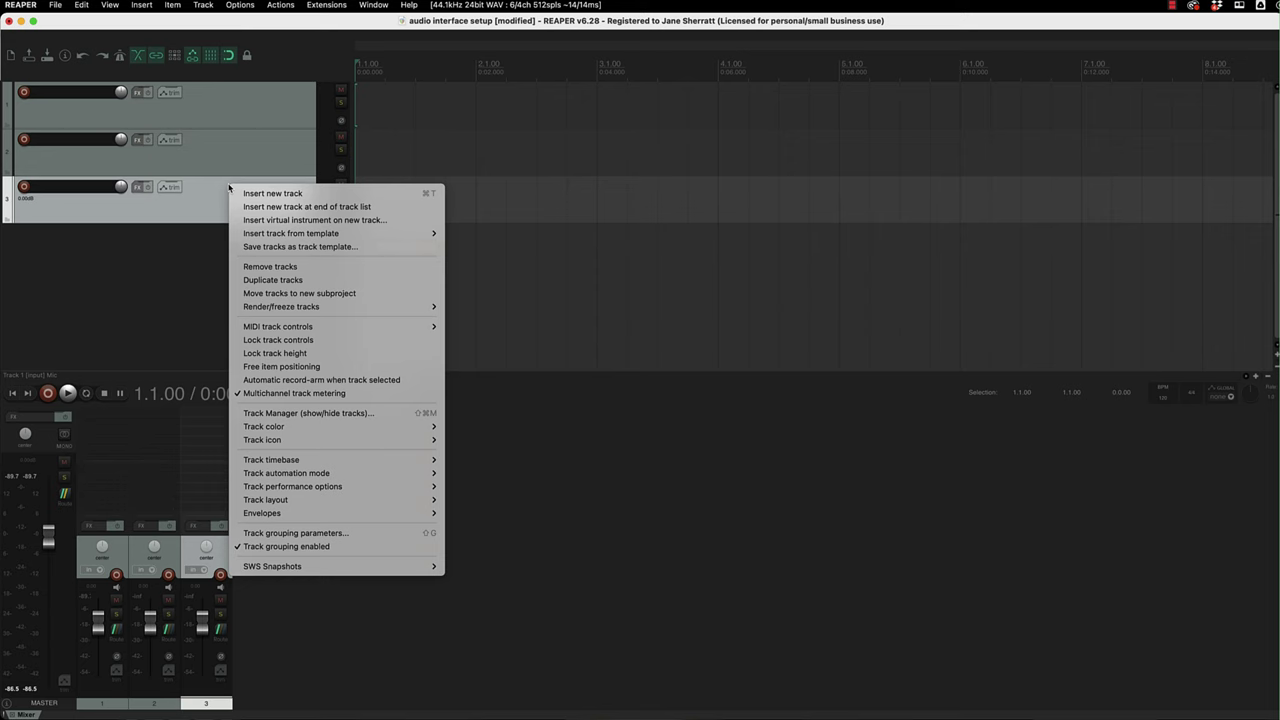
pyautogui.click(279, 414)
pyautogui.doubleClick(500, 312)
pyautogui.write('Main Vocal')
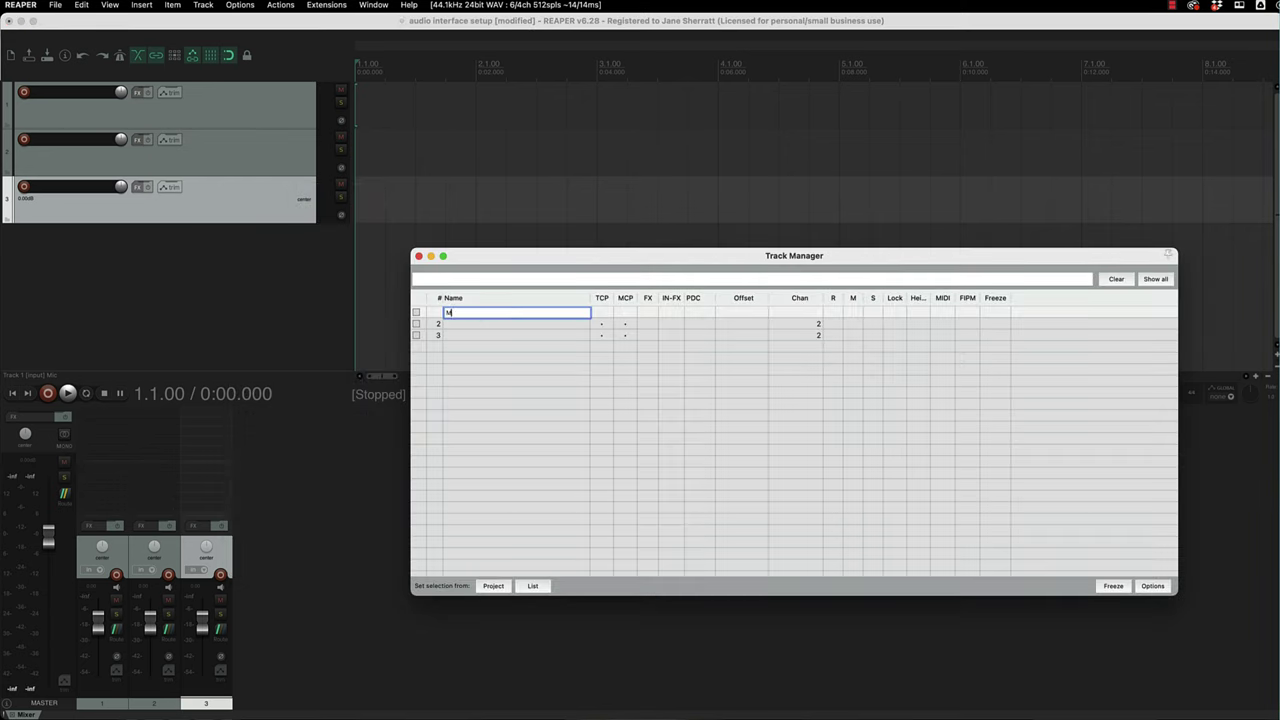
pyautogui.press('Return')
pyautogui.doubleClick(500, 323)
pyautogui.write('Lead Guitar')
pyautogui.press('Return')
pyautogui.doubleClick(500, 335)
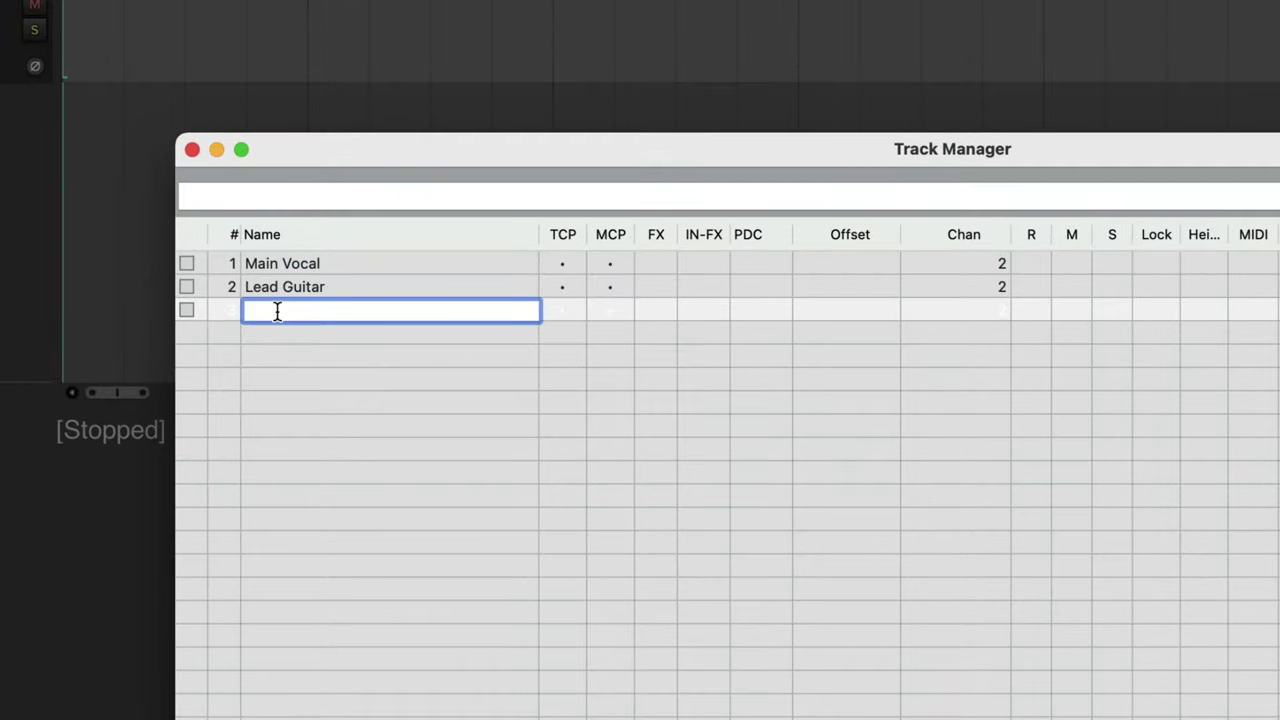
pyautogui.write('Keyboard')
pyautogui.press('Return')
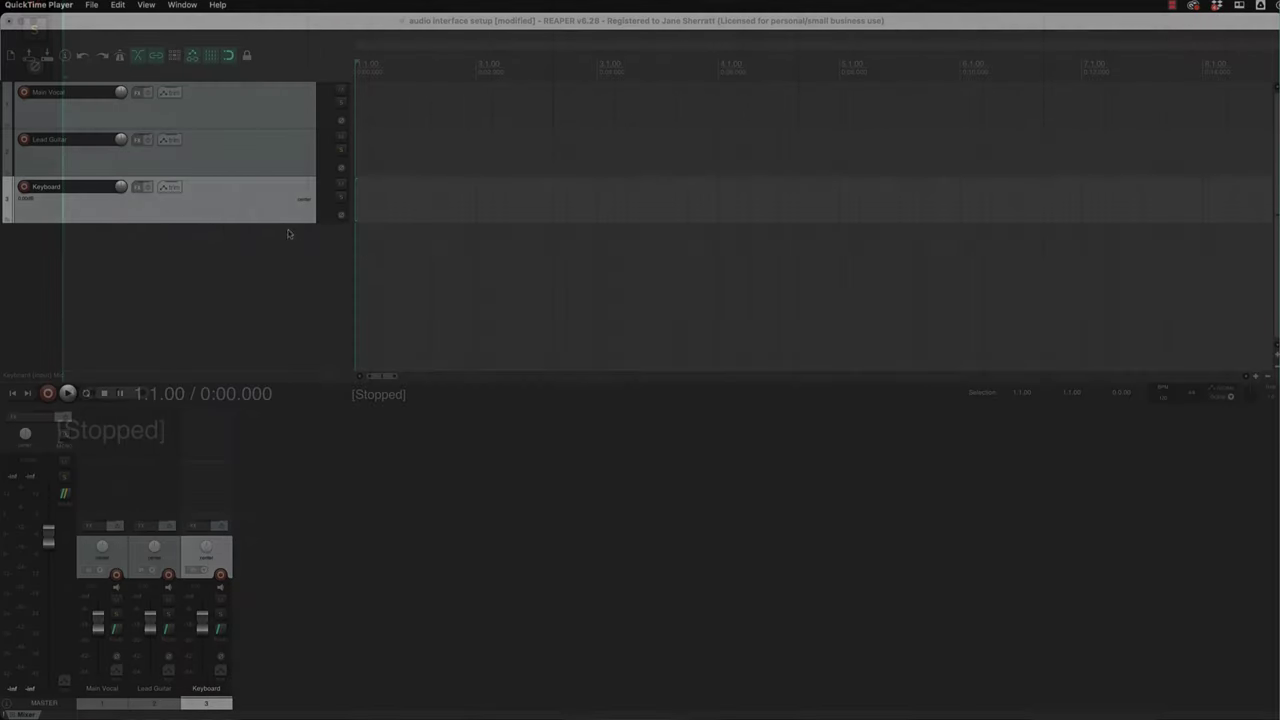
# - Select all three tracks and set them to random track colours
pyautogui.click(282, 104)
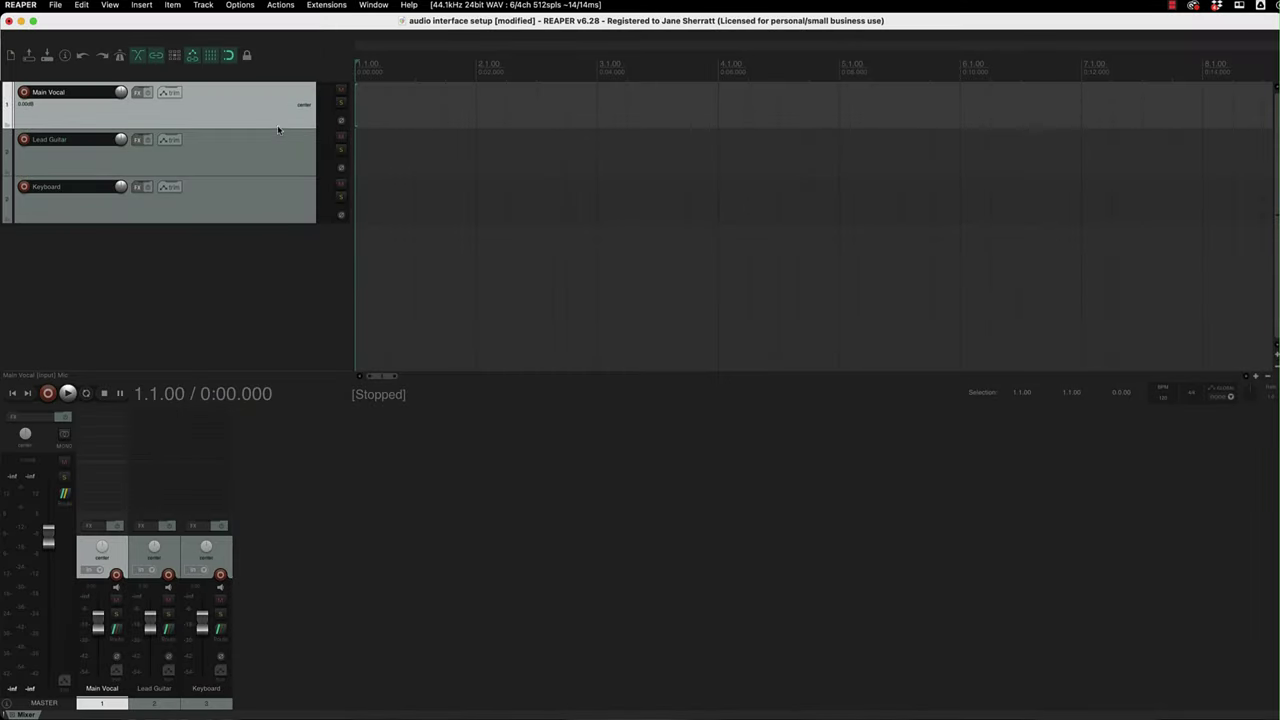
pyautogui.keyDown('shift'); pyautogui.click(276, 207); pyautogui.keyUp('shift')
pyautogui.rightClick(276, 207)
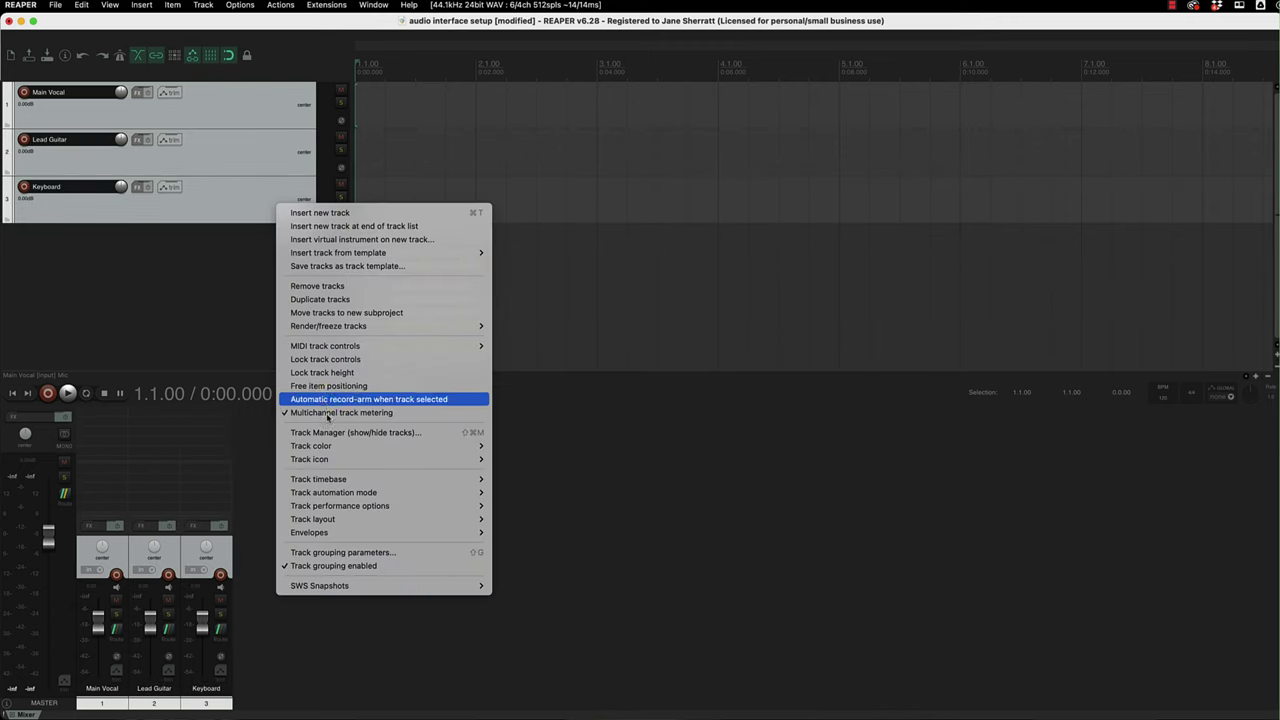
pyautogui.moveTo(334, 445)
pyautogui.click(538, 459)
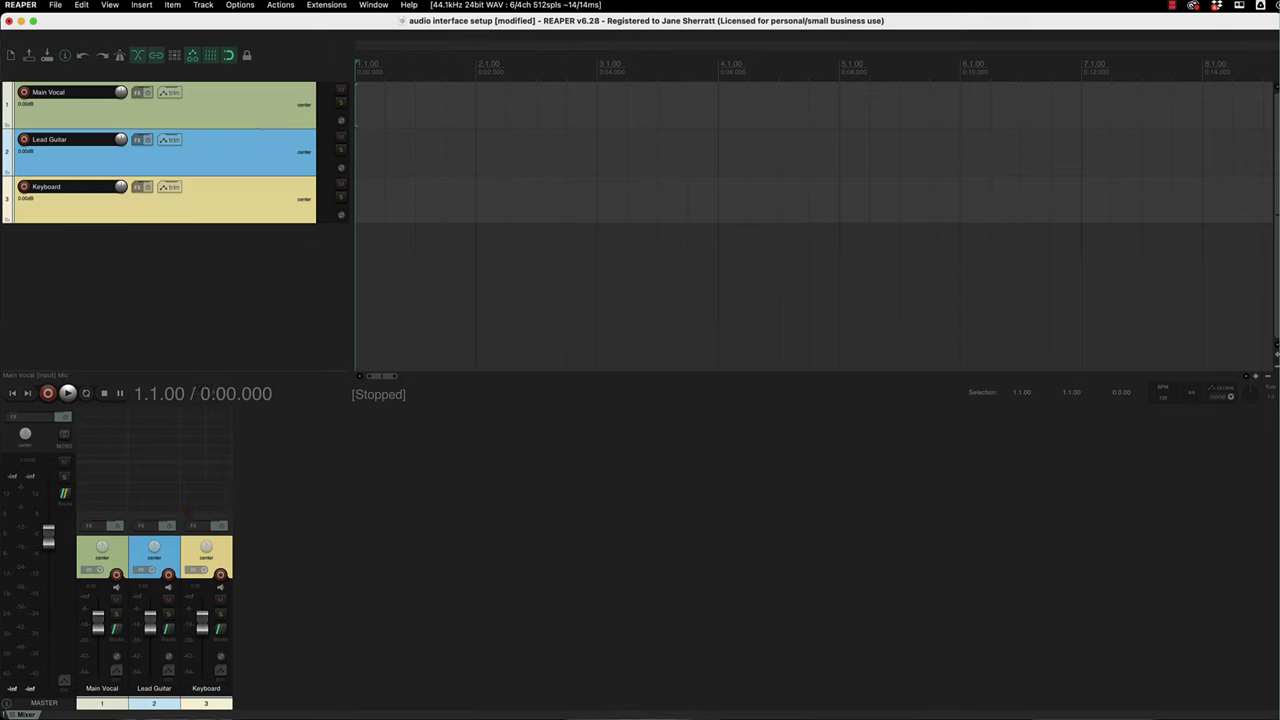
pyautogui.press('super+Tab')
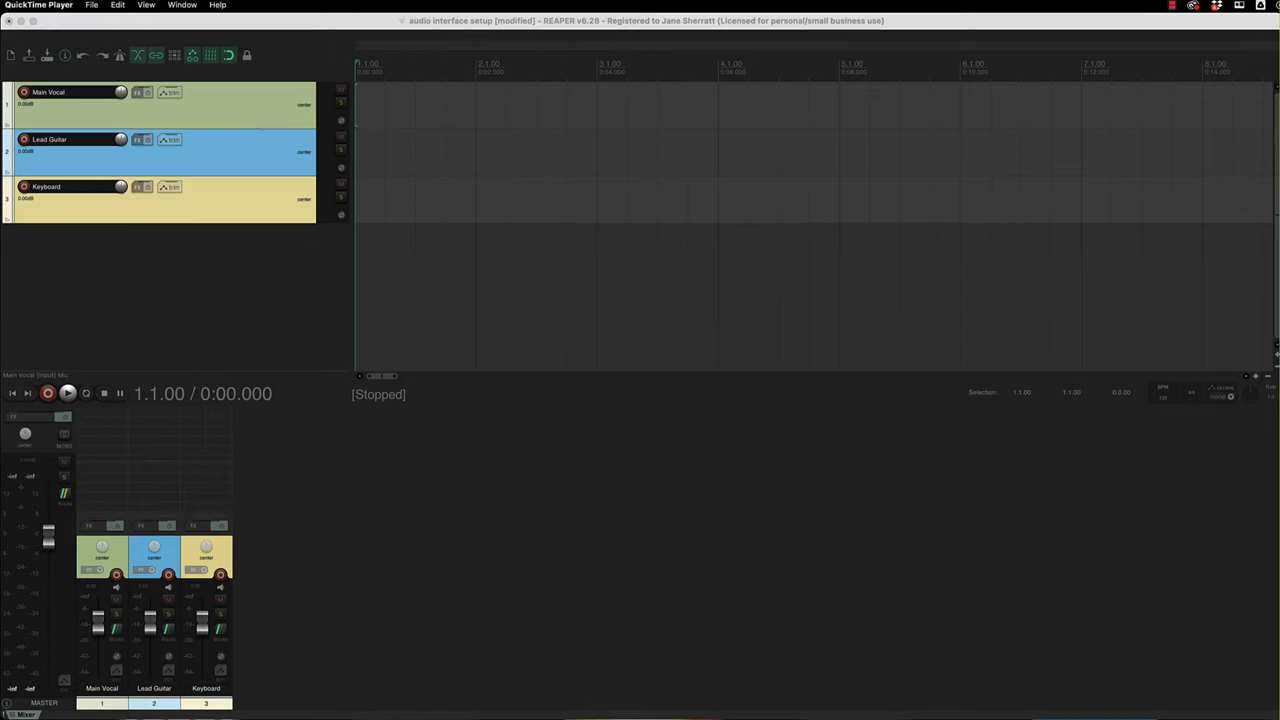
# - Record-arm Main Vocal and keep its input on Mono > Mic
pyautogui.click(328, 312)
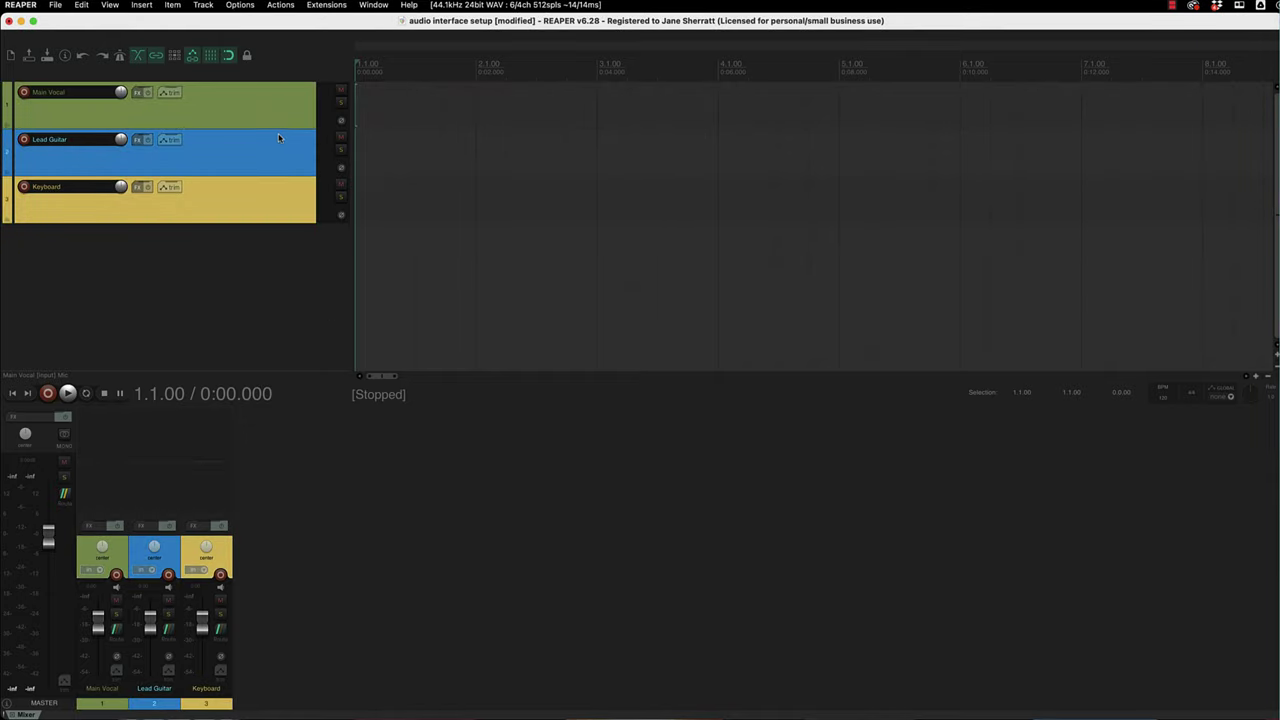
pyautogui.click(24, 92)
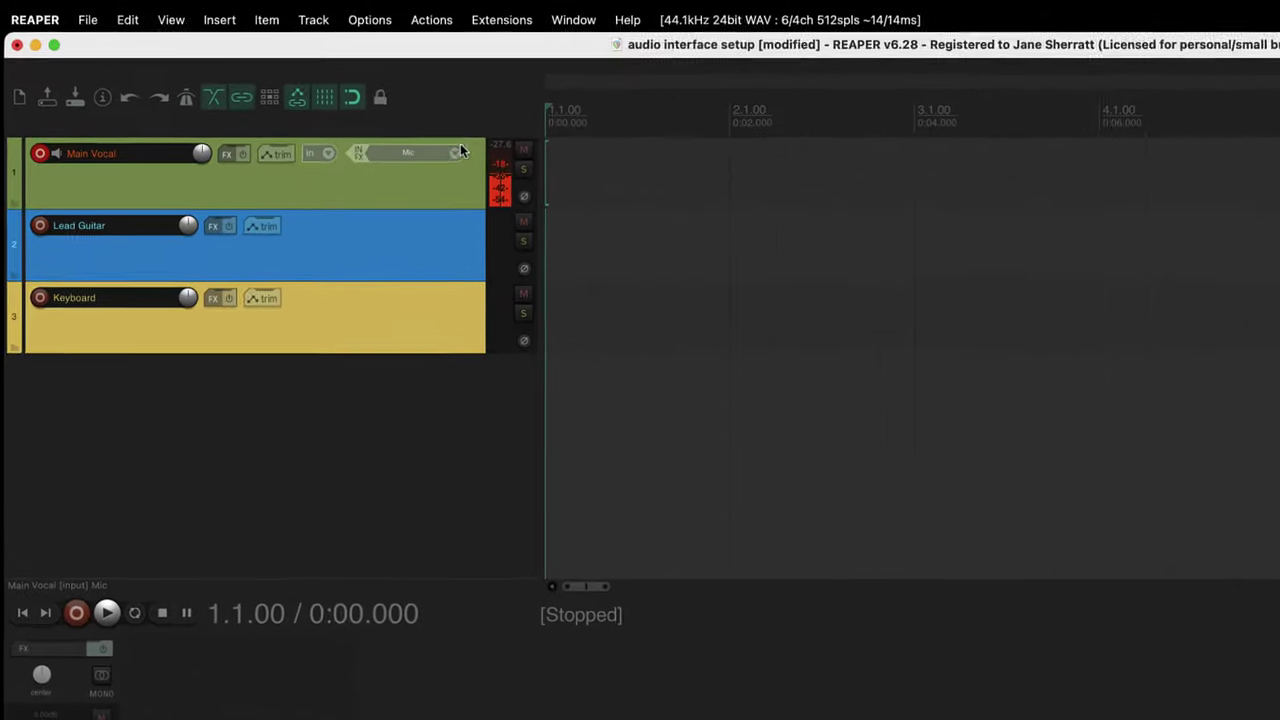
pyautogui.click(296, 92)
pyautogui.moveTo(316, 101)
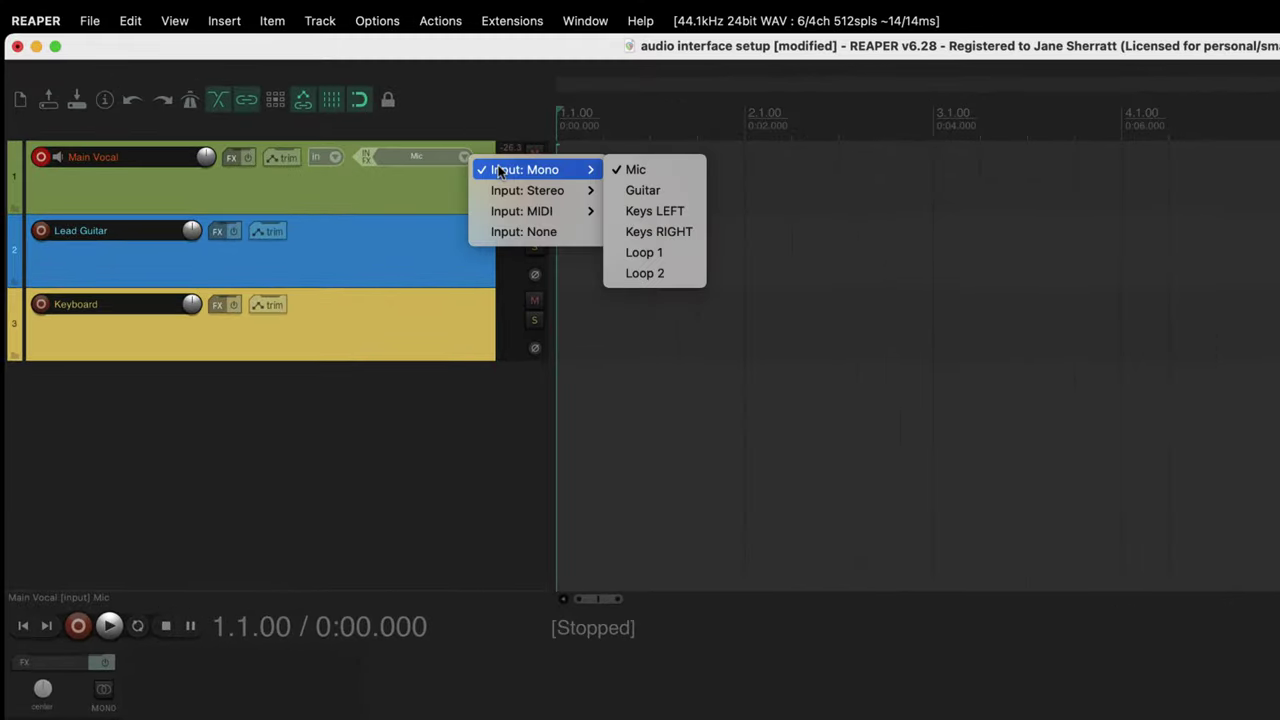
pyautogui.click(645, 177)
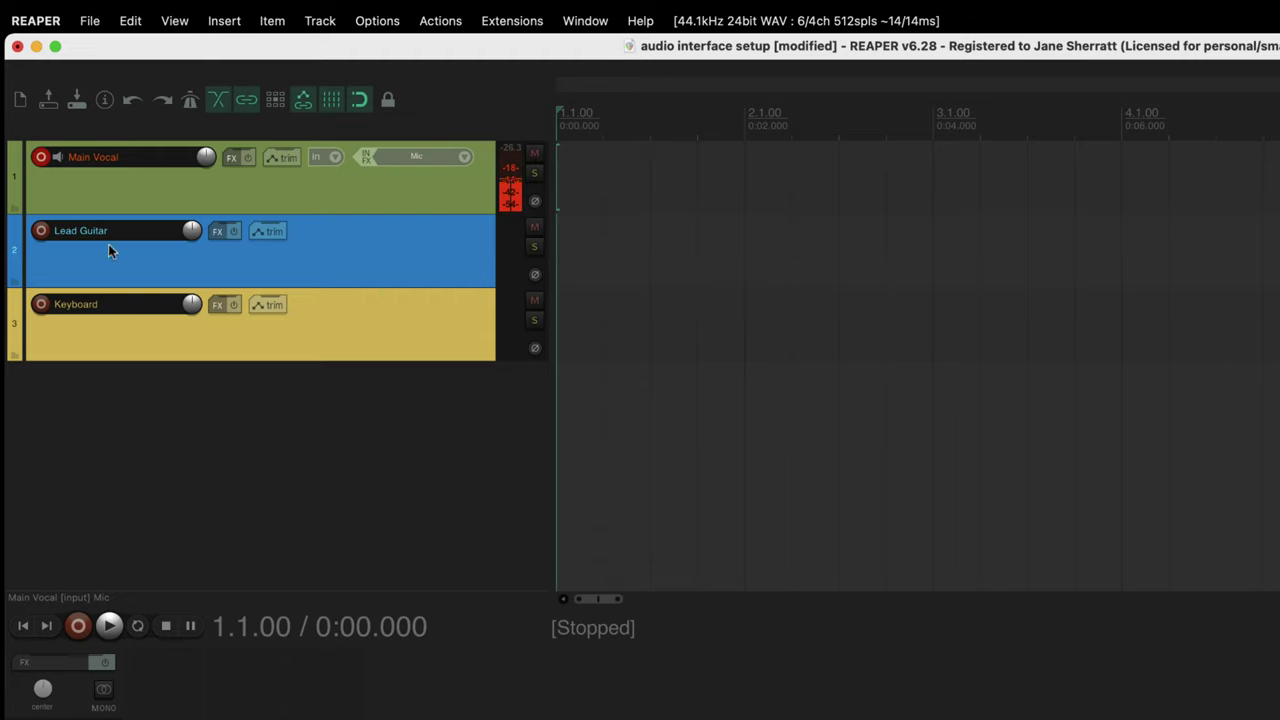
# - Record-arm Lead Guitar with its input set to Guitar, and arm the Keyboard track
pyautogui.click(41, 233)
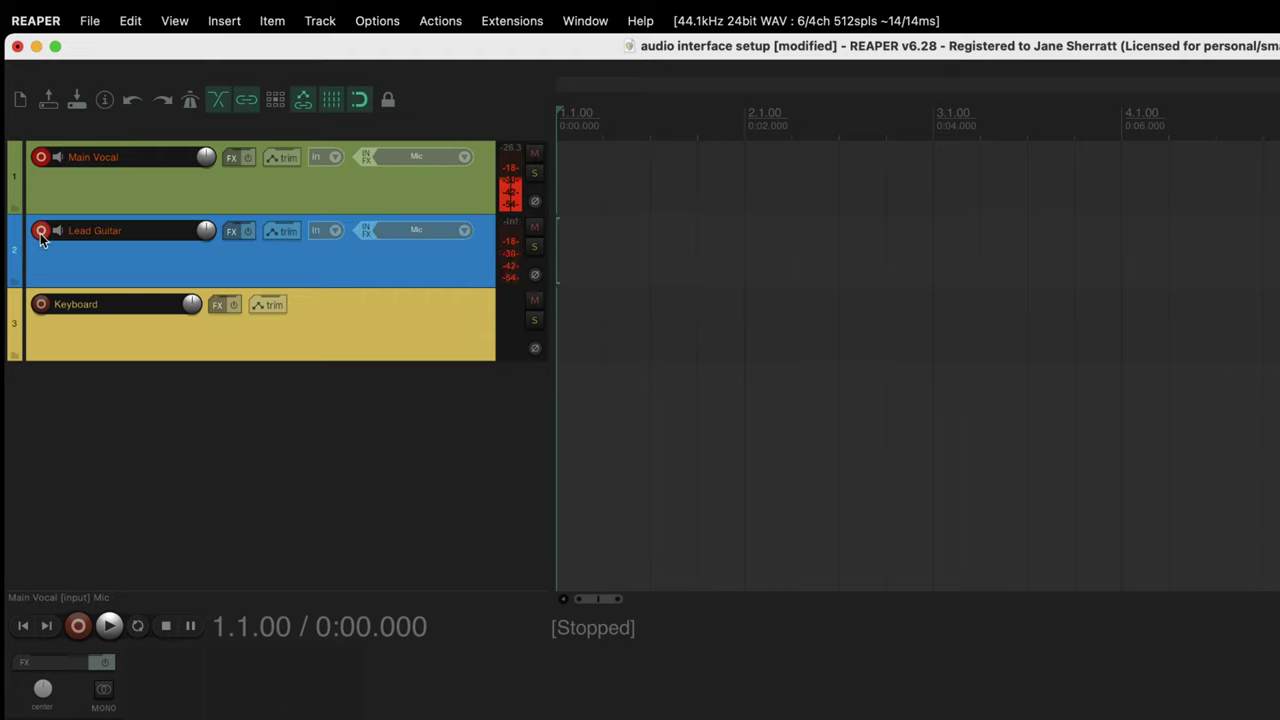
pyautogui.click(459, 230)
pyautogui.moveTo(512, 248)
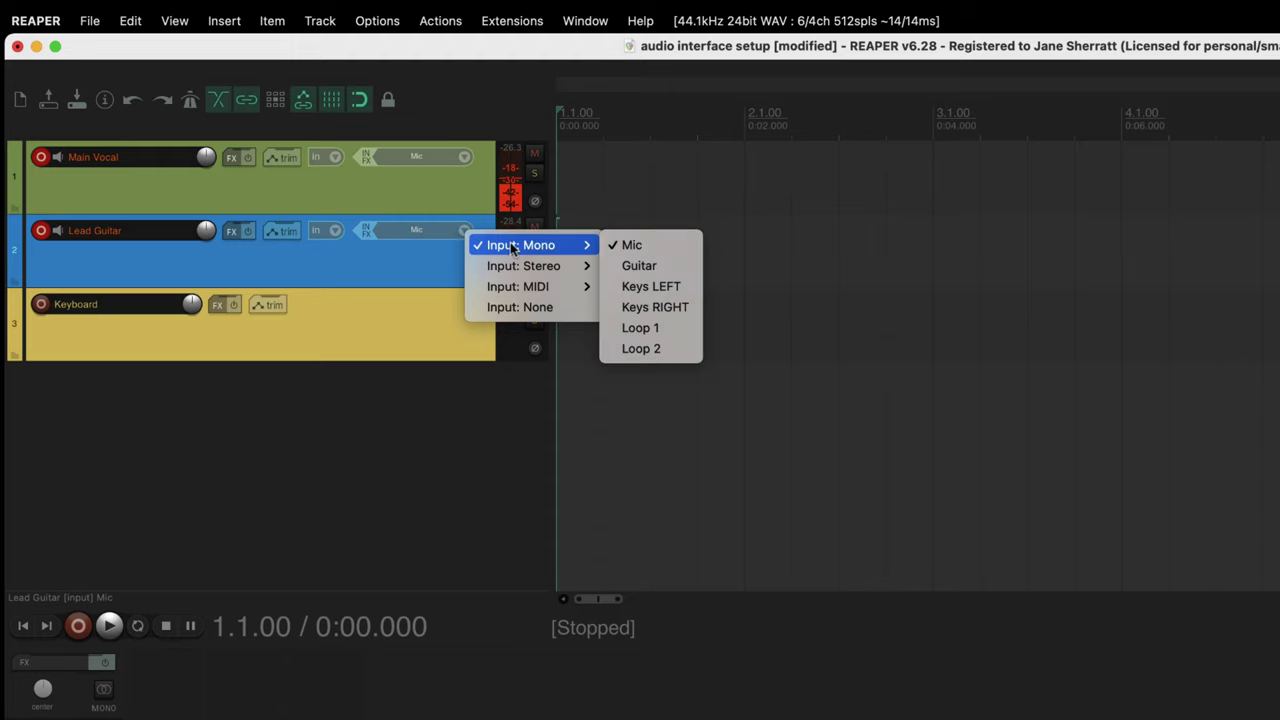
pyautogui.click(638, 266)
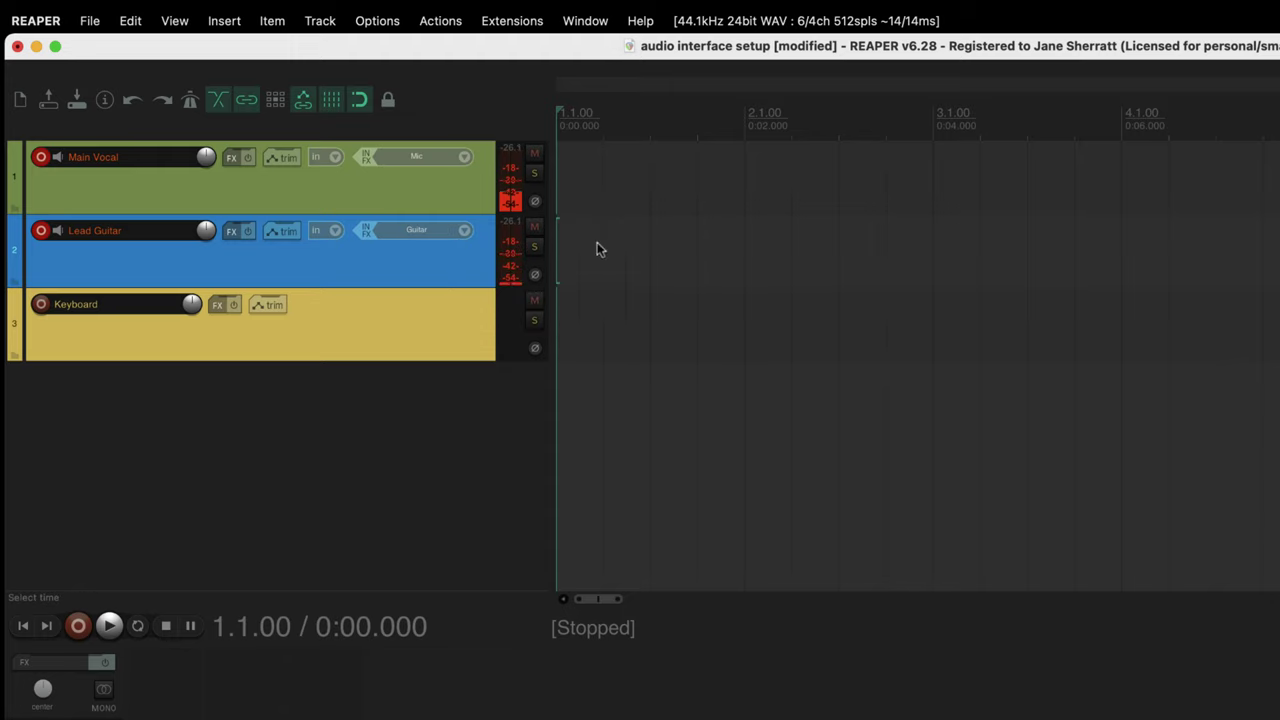
pyautogui.click(41, 304)
pyautogui.click(462, 304)
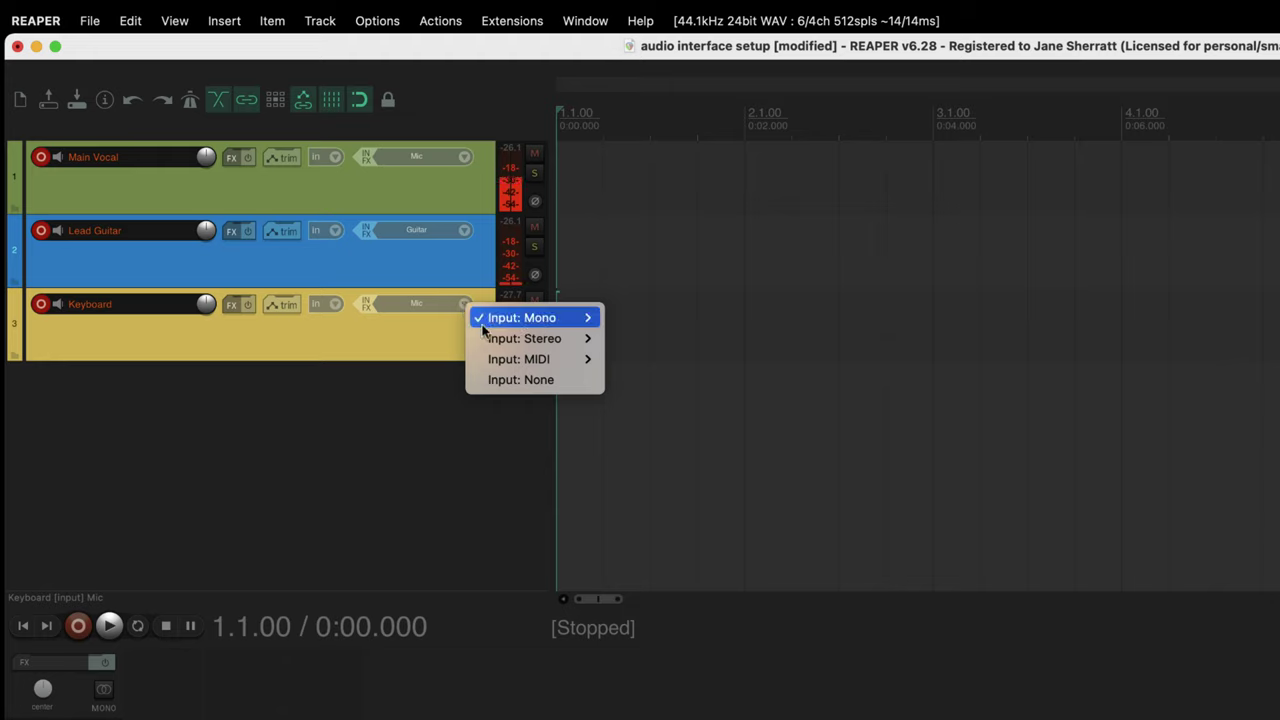
pyautogui.moveTo(562, 338)
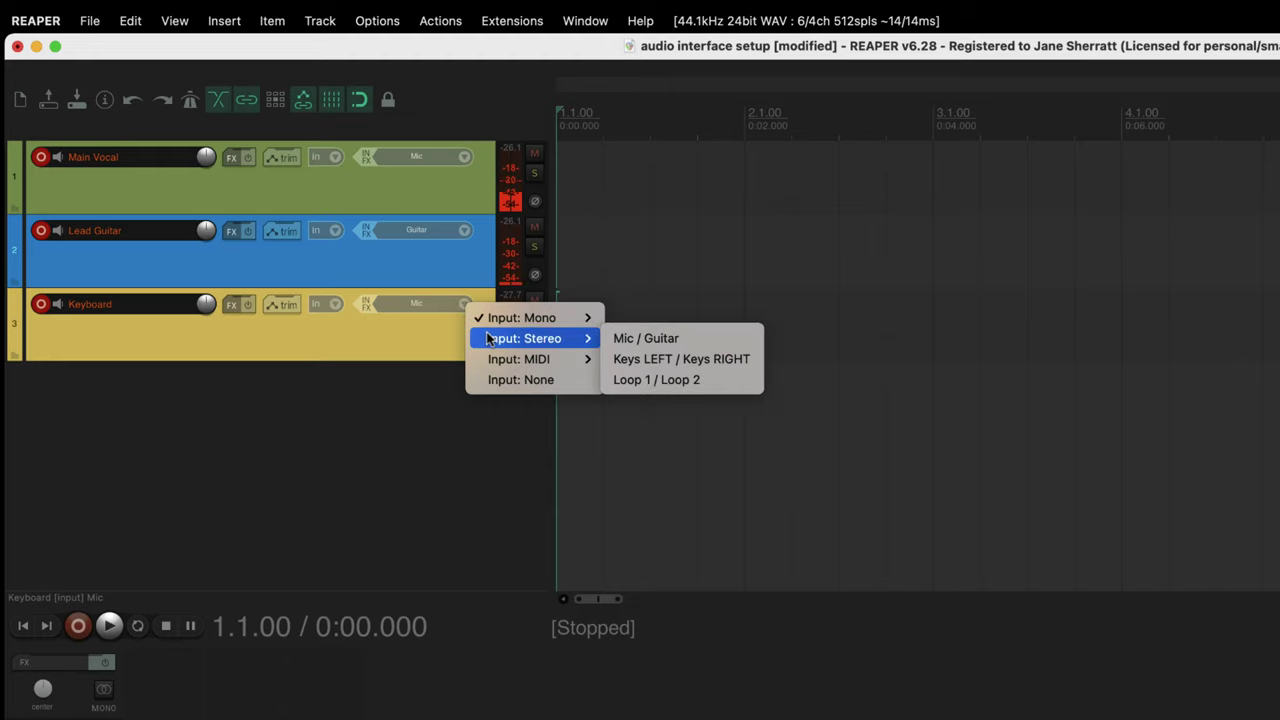
# - Set Keyboard's input to the stereo Keys LEFT / Keys RIGHT pair, and disarm Main Vocal and Lead Guitar
pyautogui.click(644, 360)
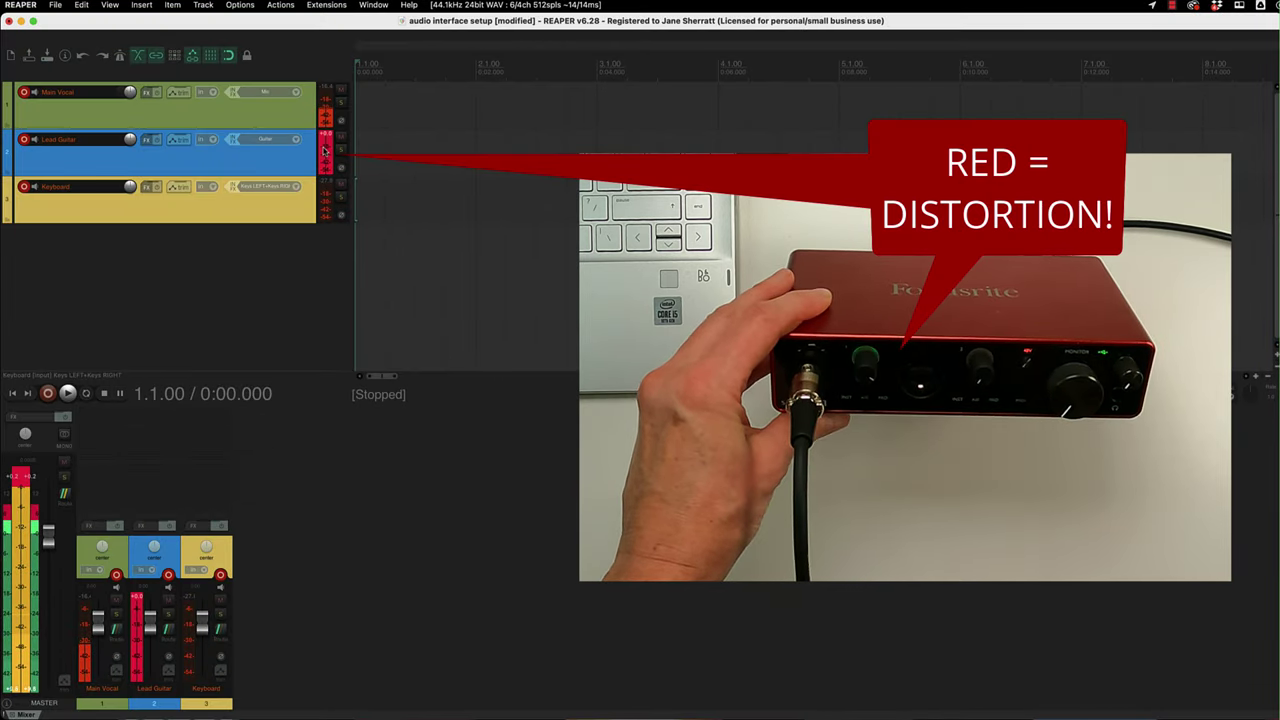
pyautogui.click(25, 141)
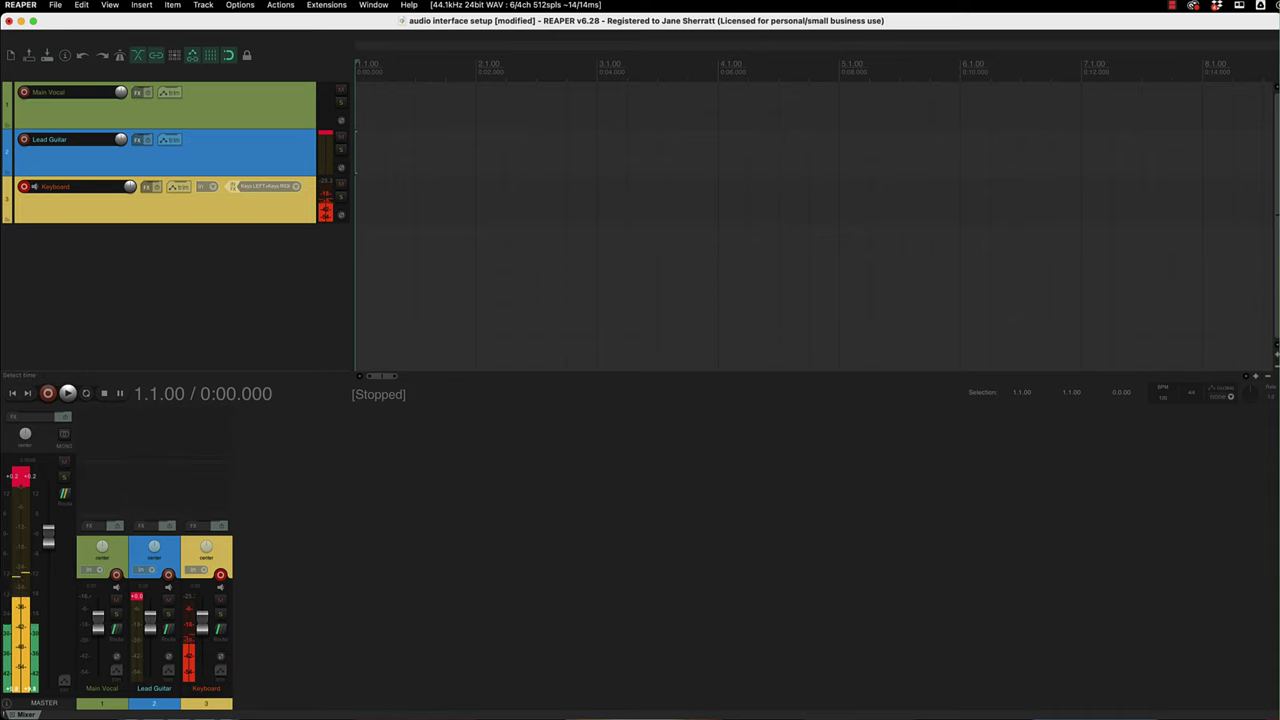
# - Mute Main Vocal, Lead Guitar and Keyboard, then bring up Focusrite Control's output routing
pyautogui.press('super+Tab')
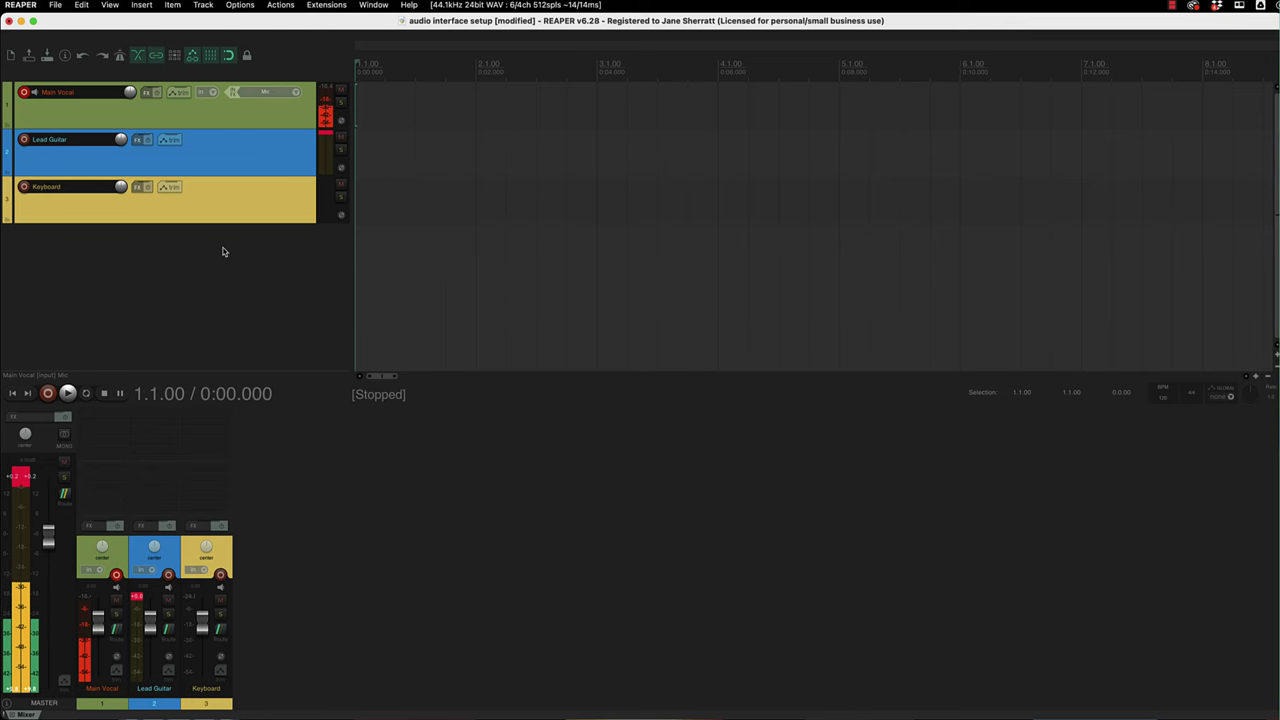
pyautogui.click(340, 90)
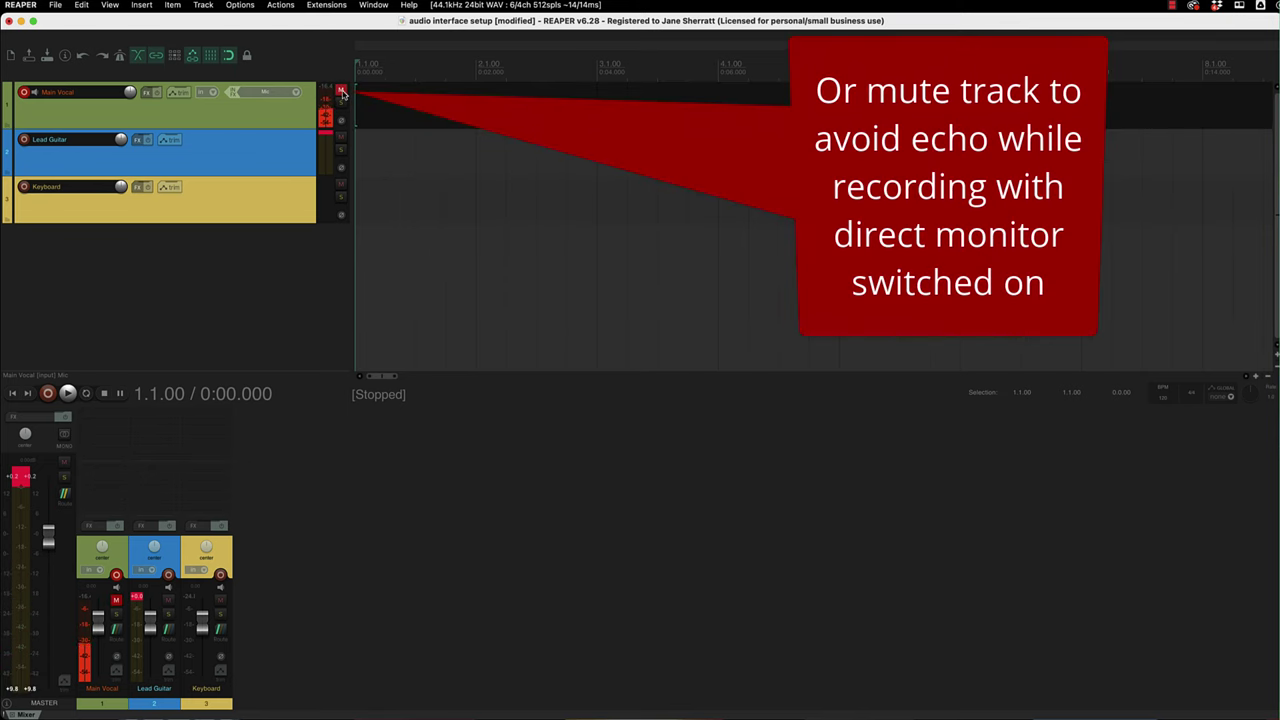
pyautogui.click(340, 136)
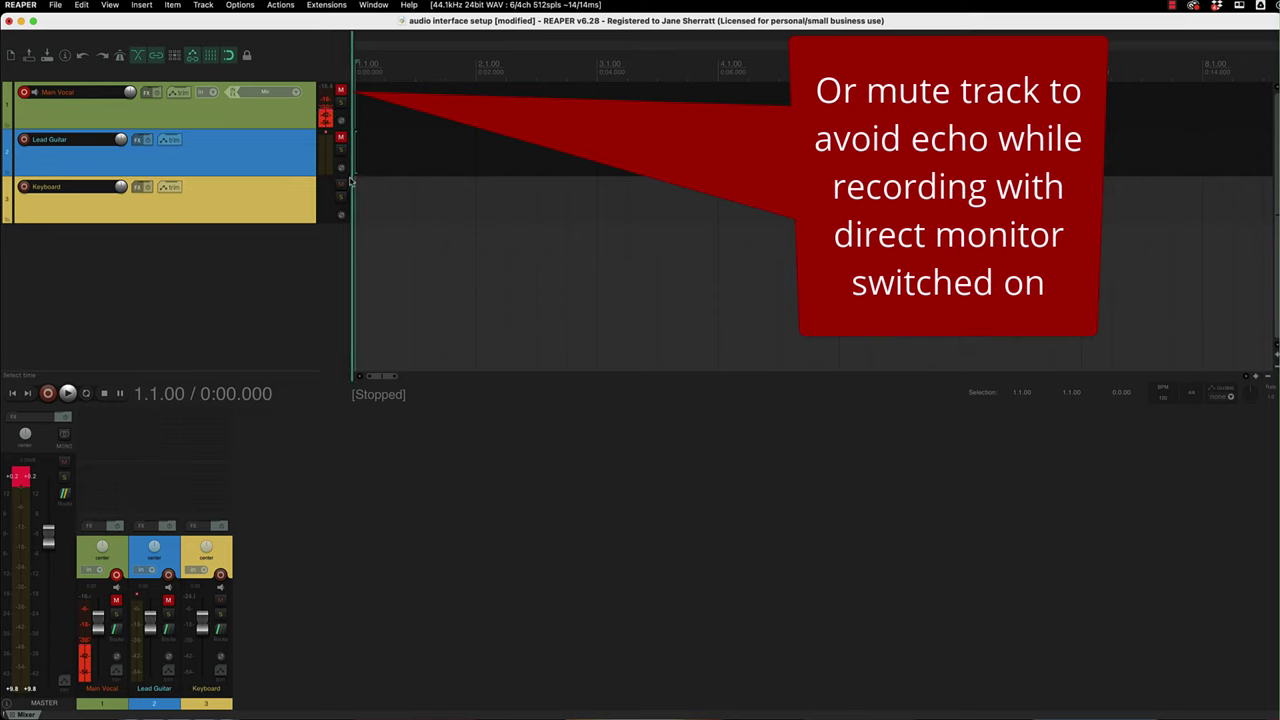
pyautogui.click(341, 184)
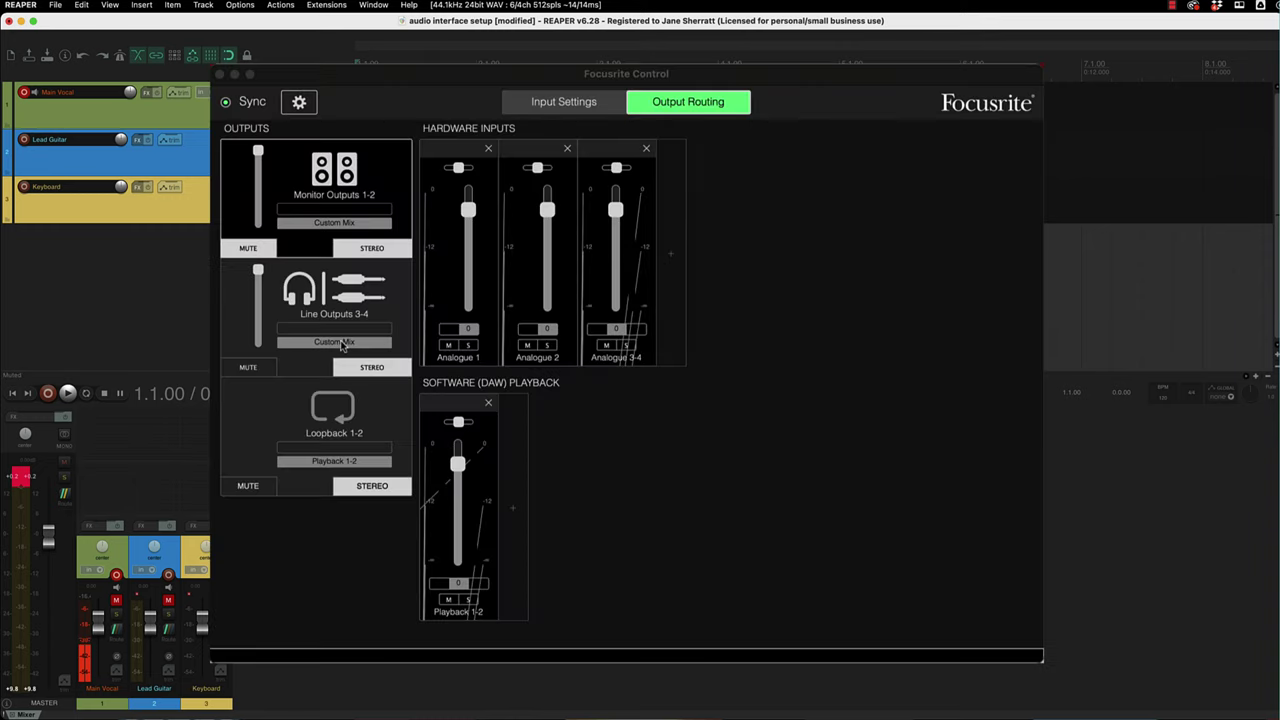
pyautogui.click(340, 342)
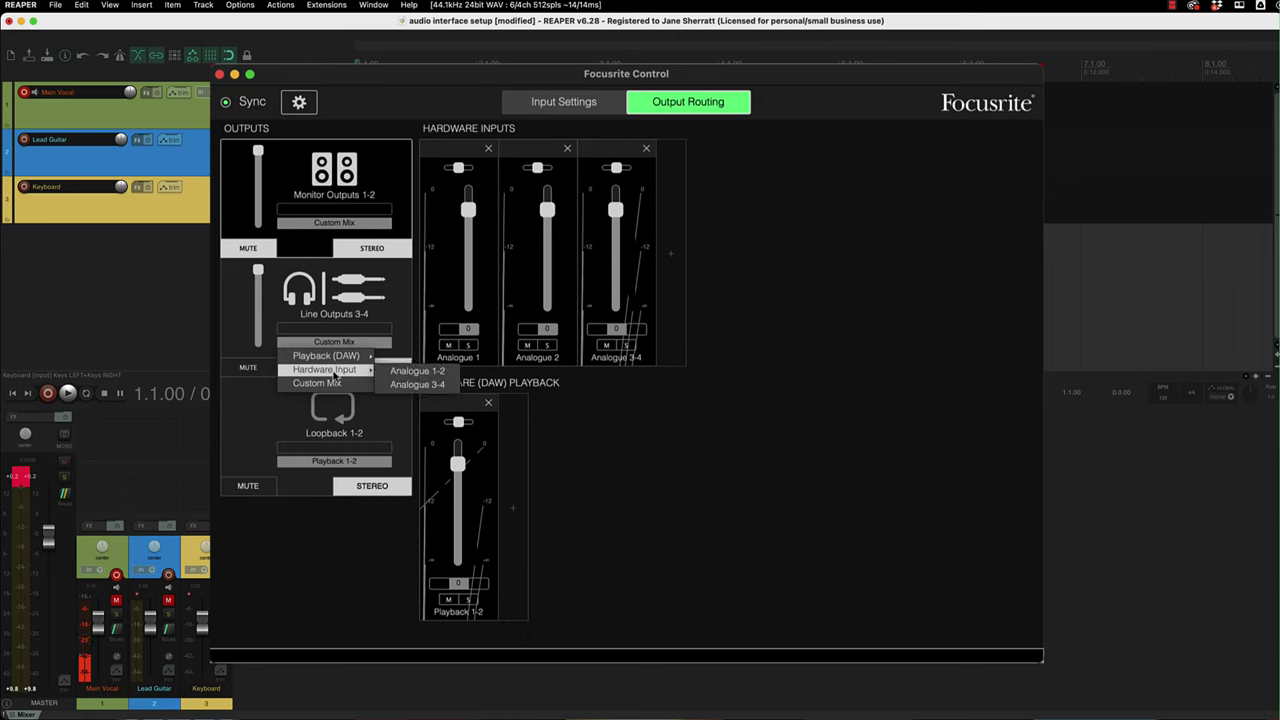
# - Lower Playback 1-2 to -48 in the Line Outputs 3-4 custom mix, then return to REAPER
pyautogui.click(334, 384)
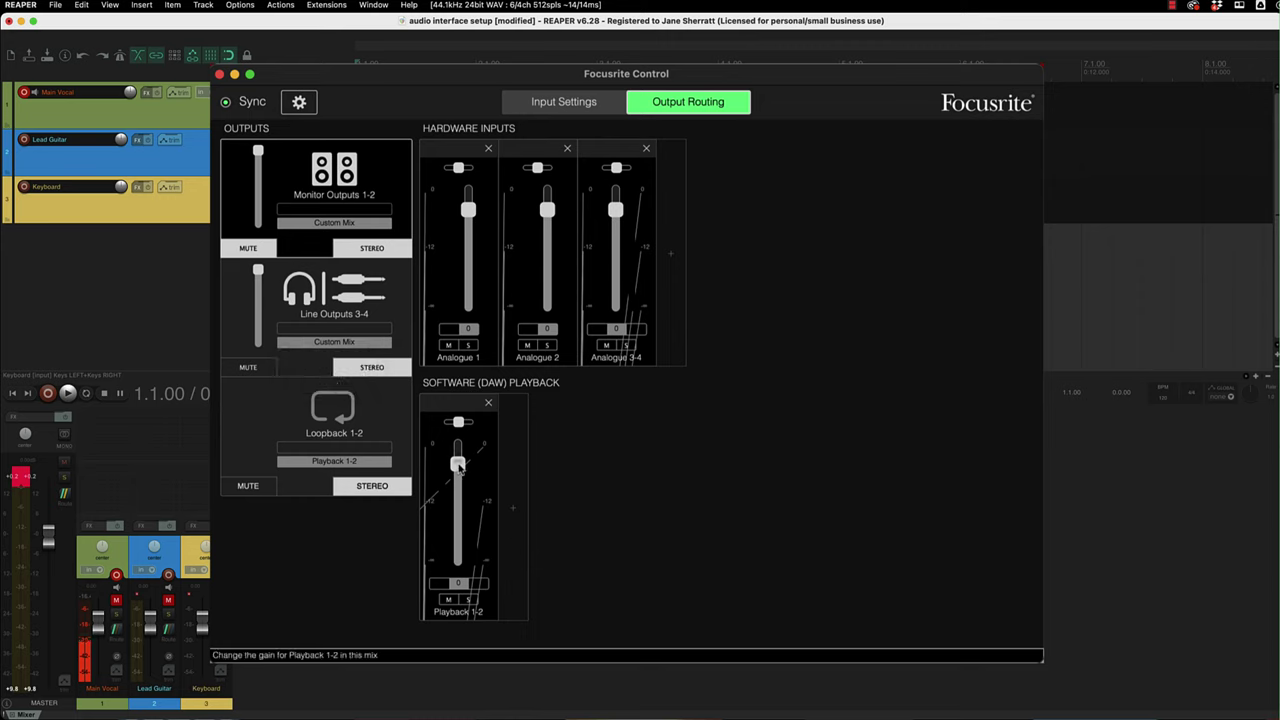
pyautogui.moveTo(457, 465); pyautogui.dragTo(456, 573)
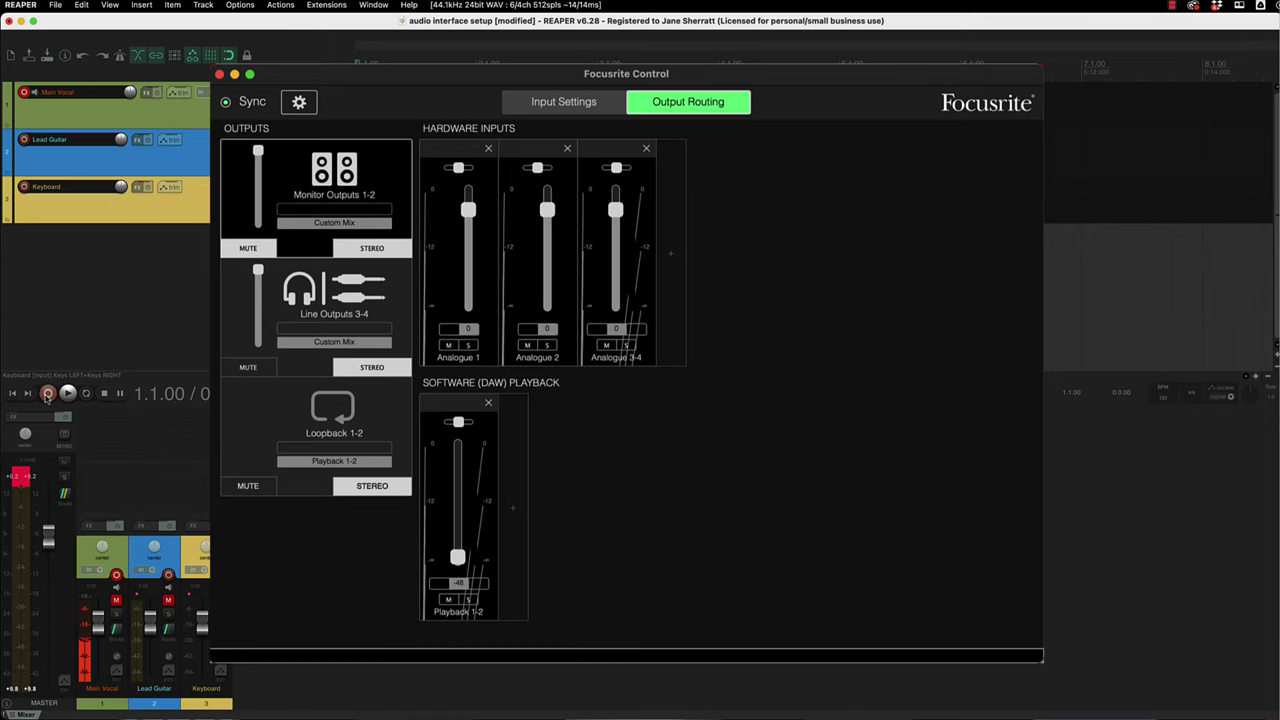
pyautogui.click(70, 128)
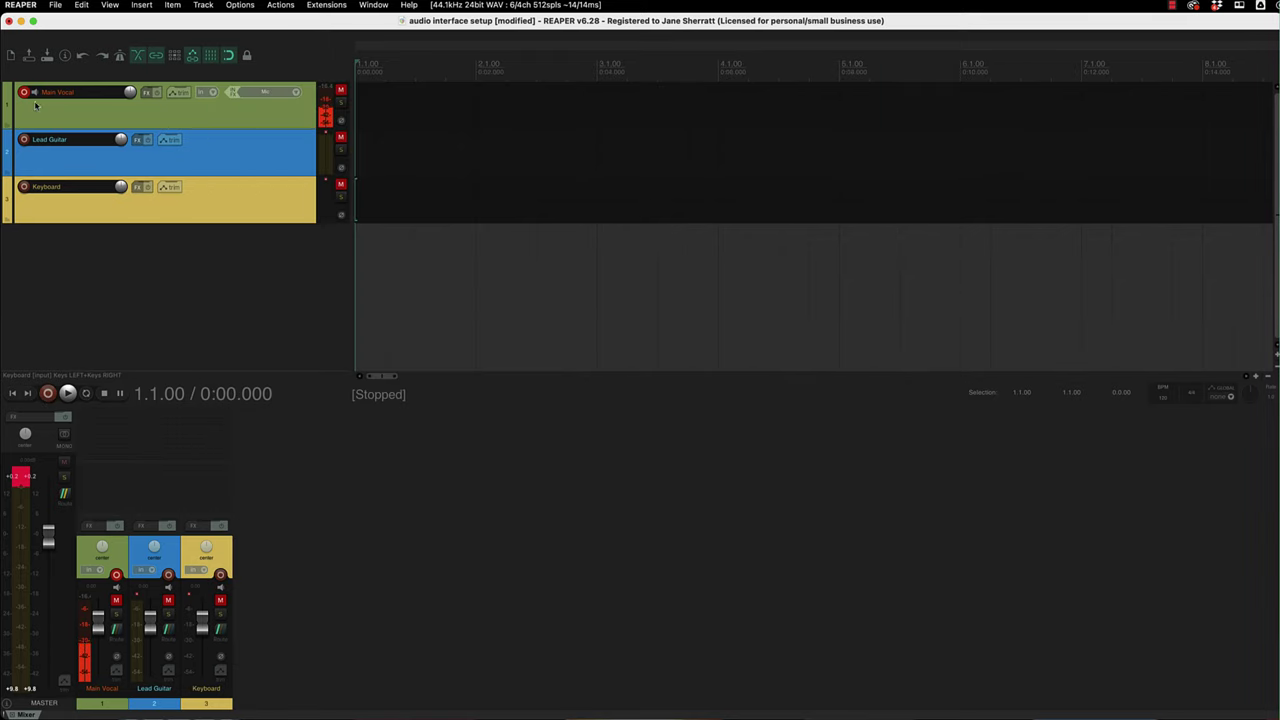
# - Arm Lead Guitar and Keyboard, then record a short take on all three armed tracks
pyautogui.click(24, 140)
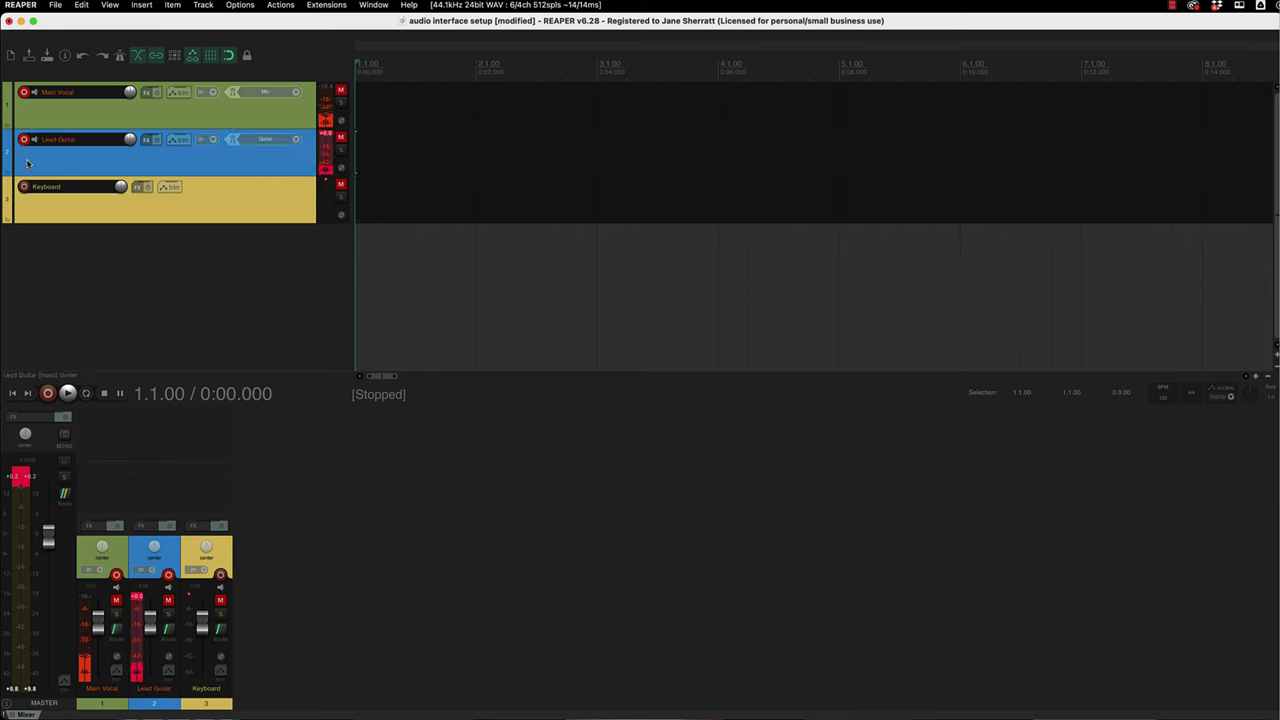
pyautogui.click(24, 187)
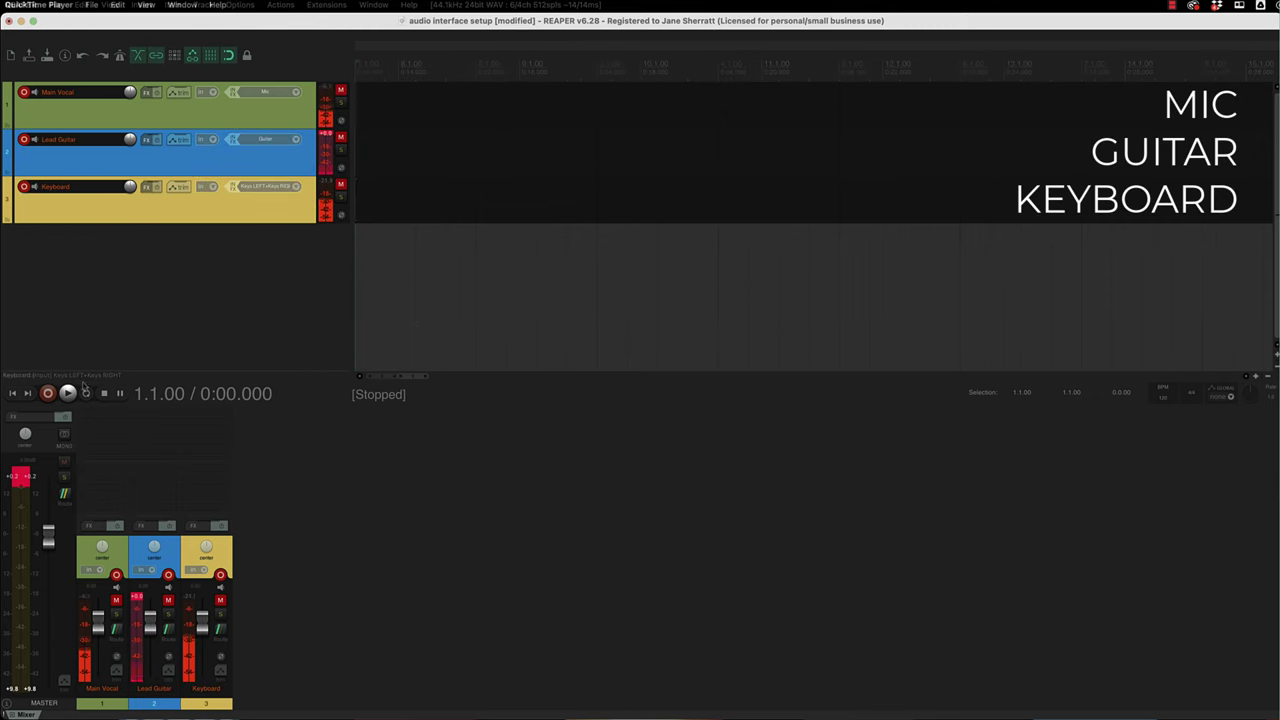
pyautogui.press('super+r')
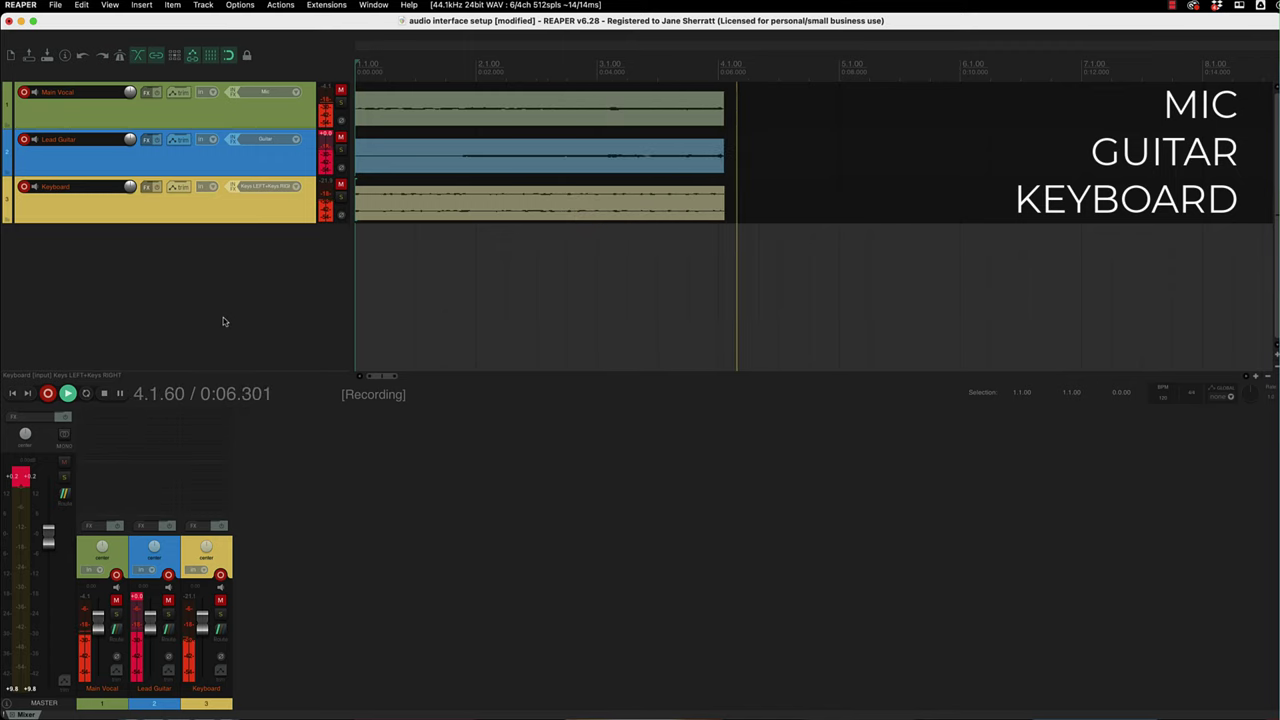
pyautogui.press('super+Tab')
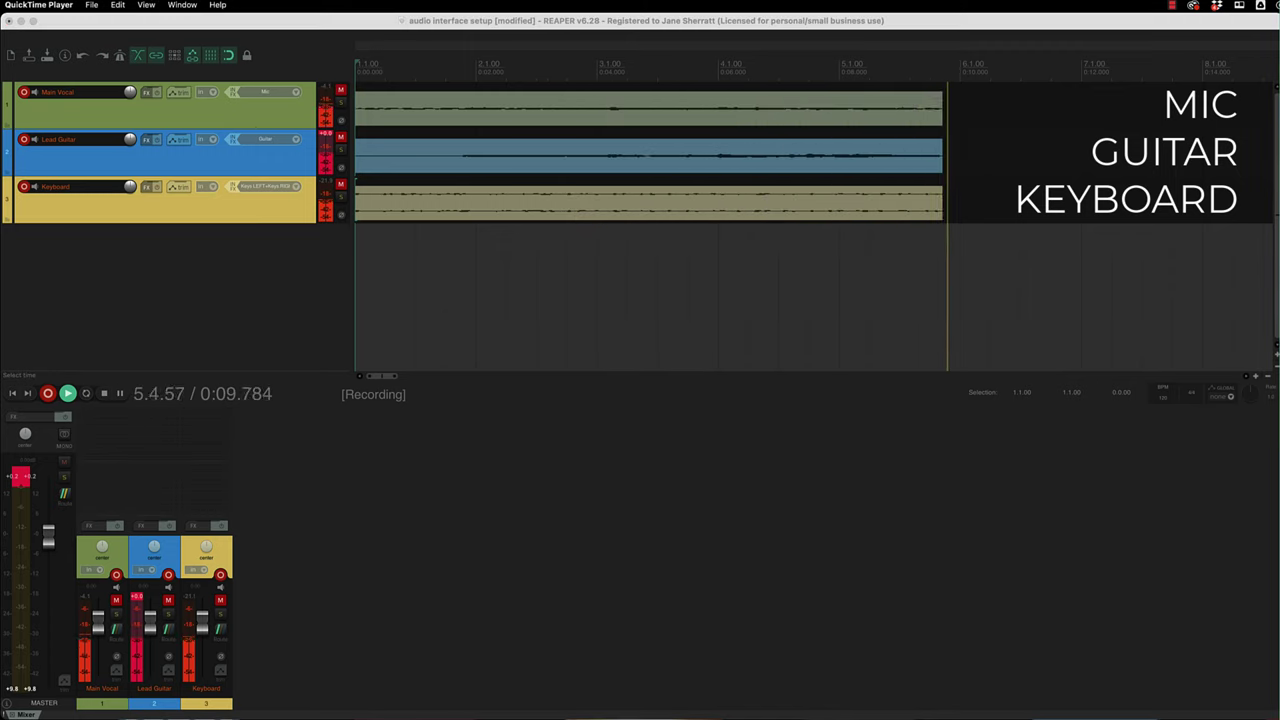
pyautogui.press('space')
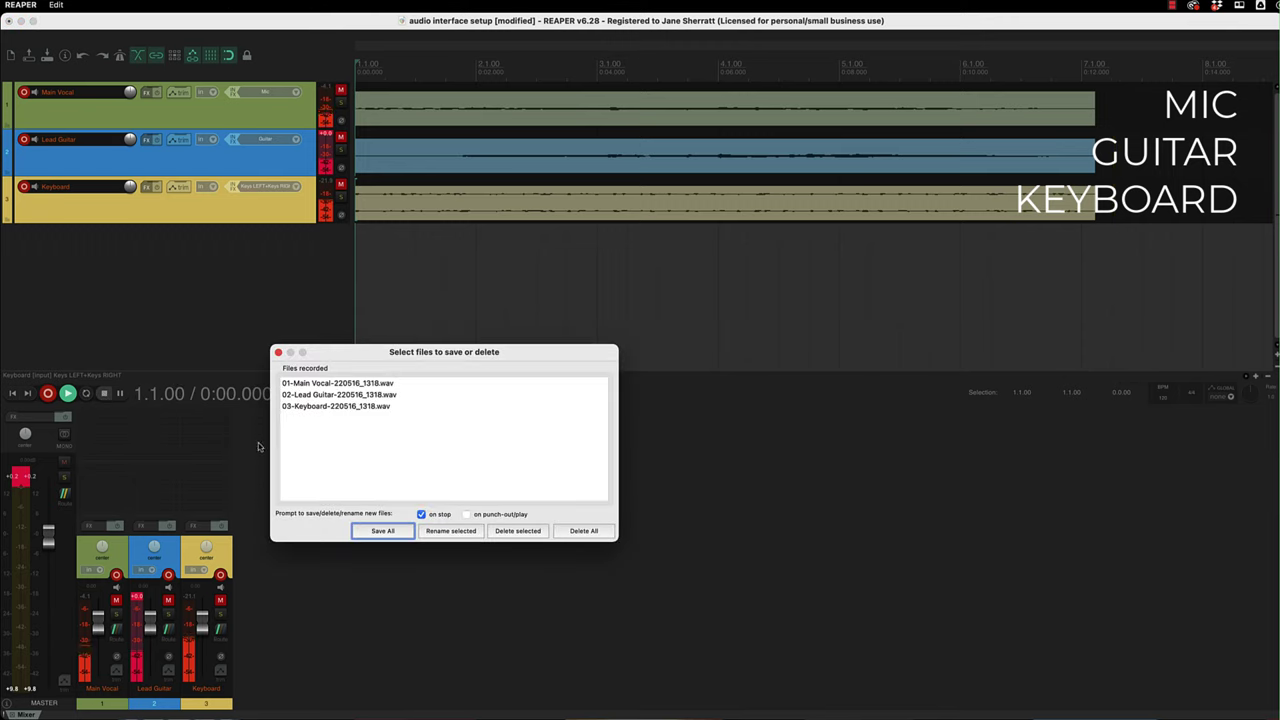
# - Discard the three takes, then record and keep a new take on Keyboard alone
pyautogui.click(405, 531)
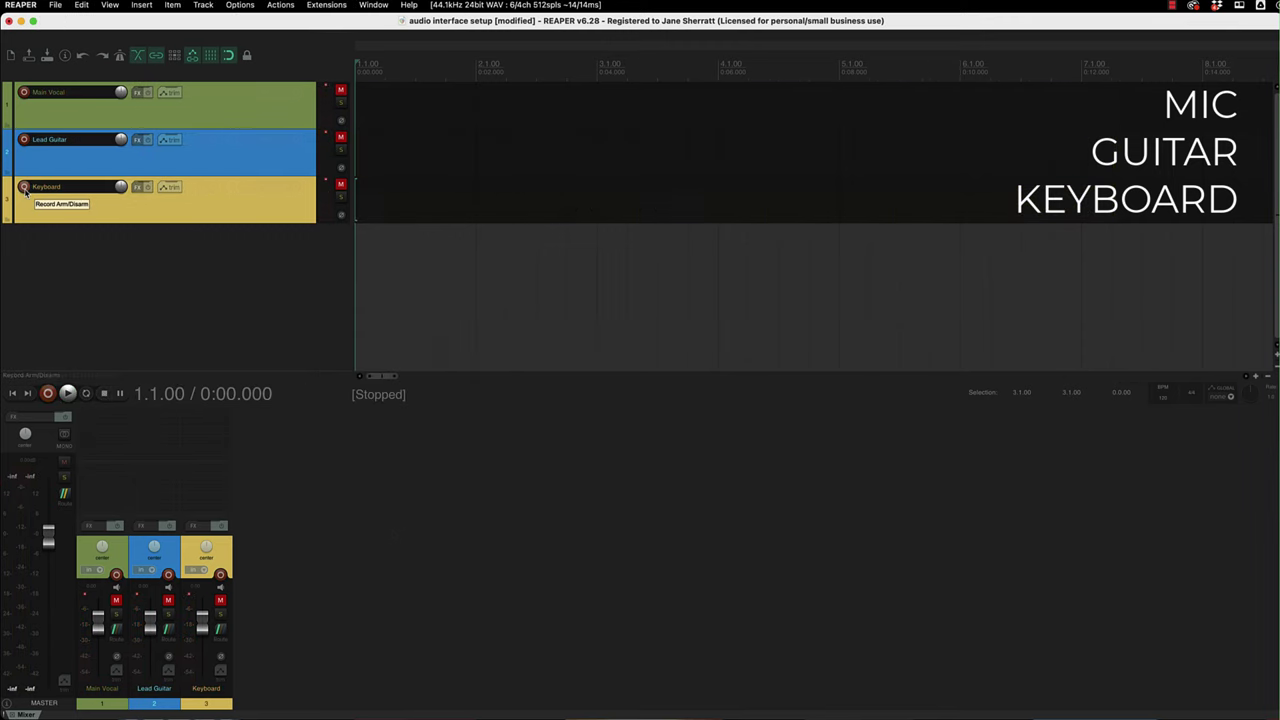
pyautogui.click(24, 186)
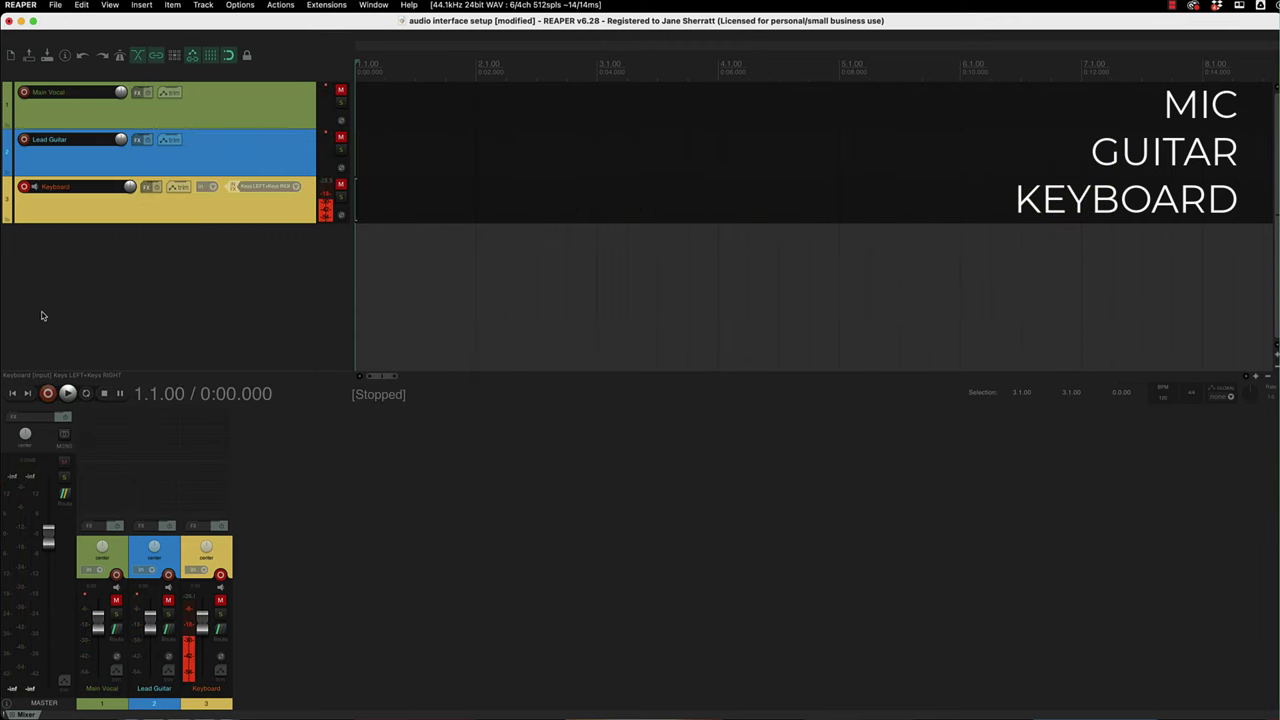
pyautogui.click(47, 393)
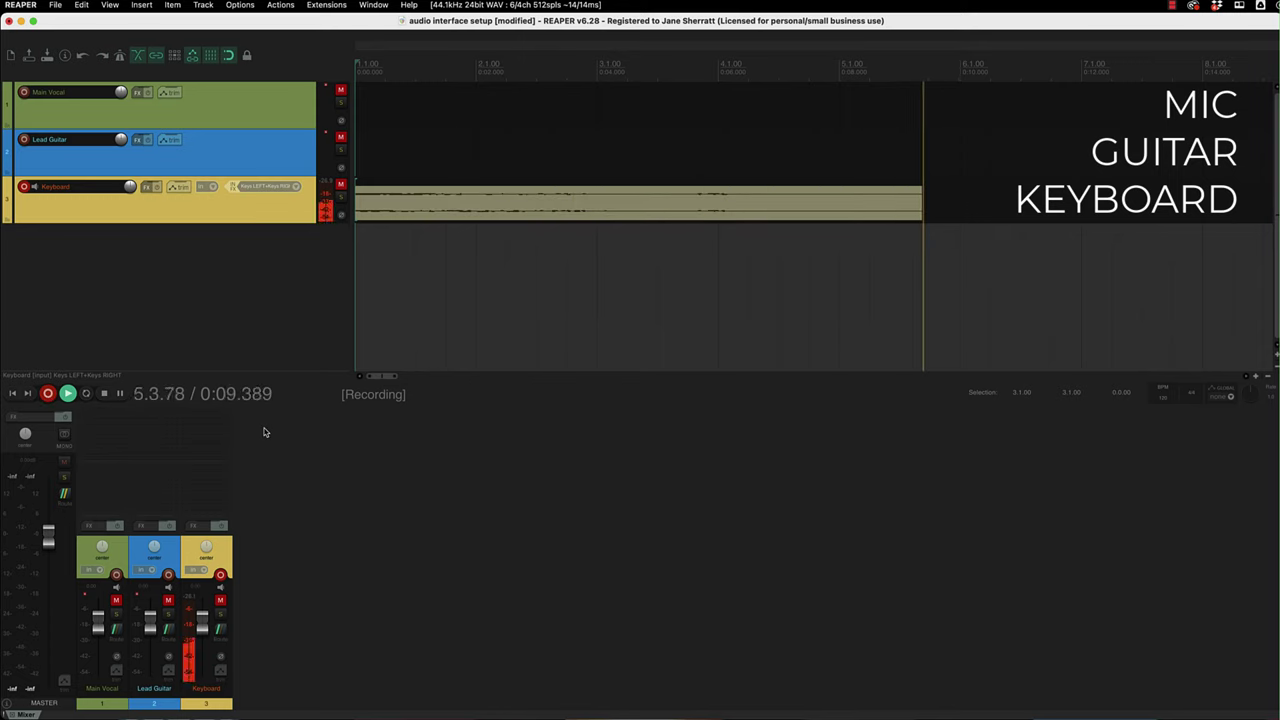
pyautogui.press('space')
pyautogui.click(371, 529)
# - Disarm Keyboard, then record and keep a take on Lead Guitar
pyautogui.click(24, 186)
pyautogui.click(24, 139)
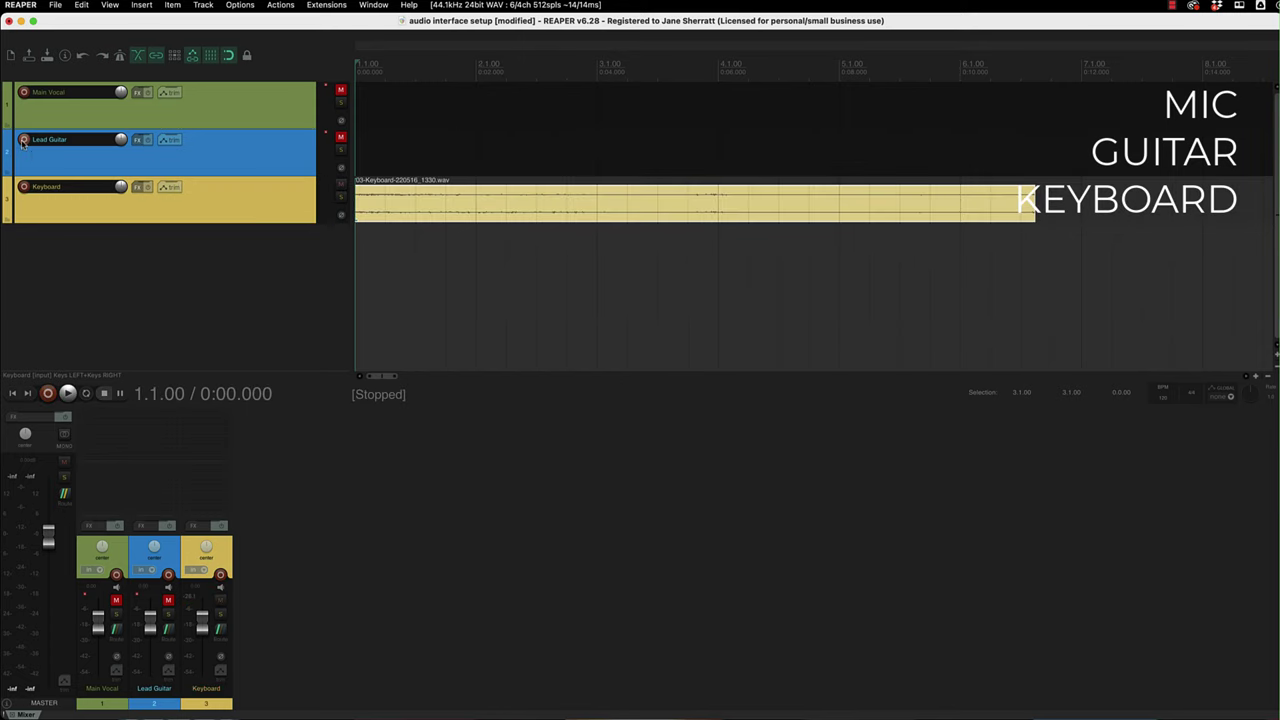
pyautogui.click(47, 393)
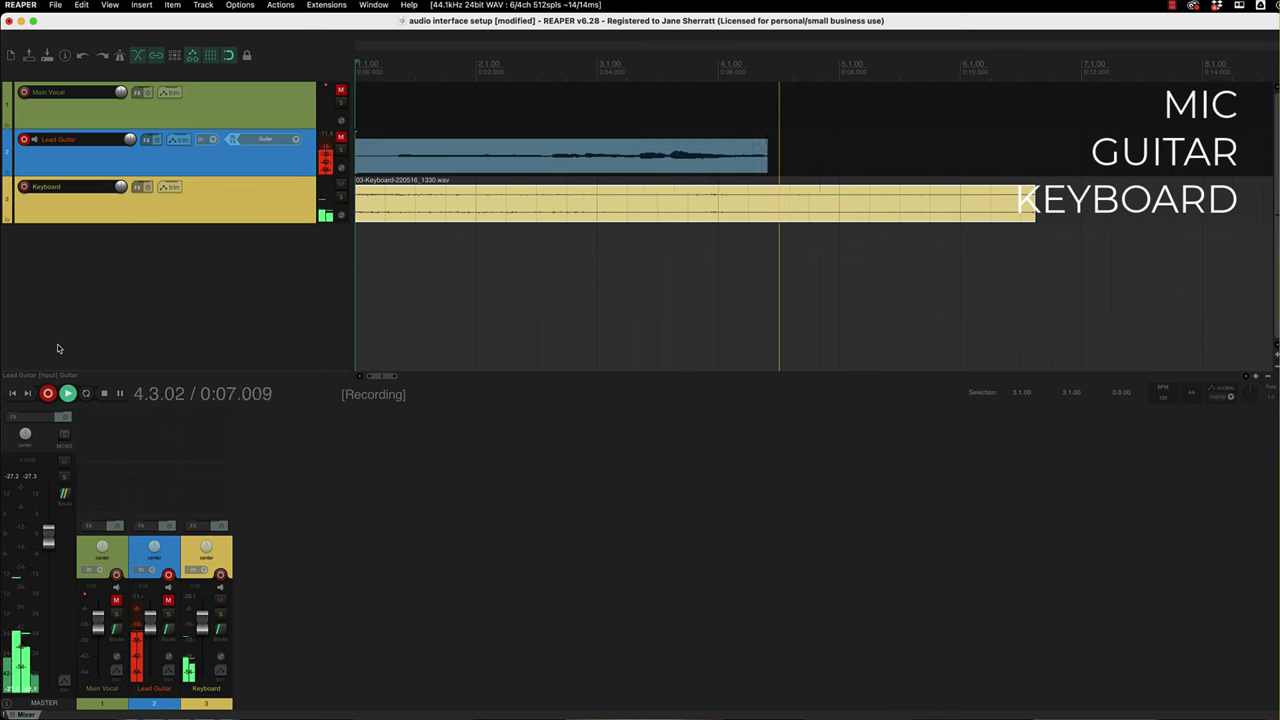
pyautogui.press('space')
pyautogui.press('Return')
# - Disarm Lead Guitar, then record and keep a take on Main Vocal
pyautogui.click(24, 139)
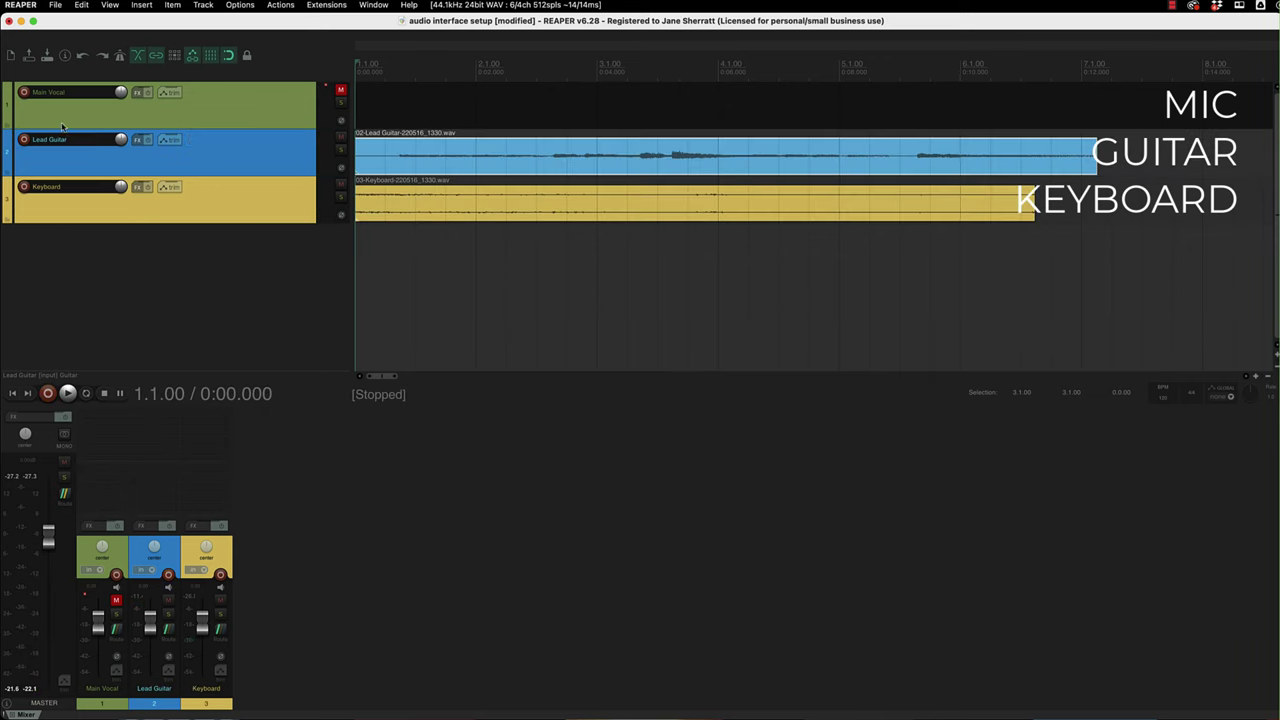
pyautogui.click(24, 92)
pyautogui.click(47, 393)
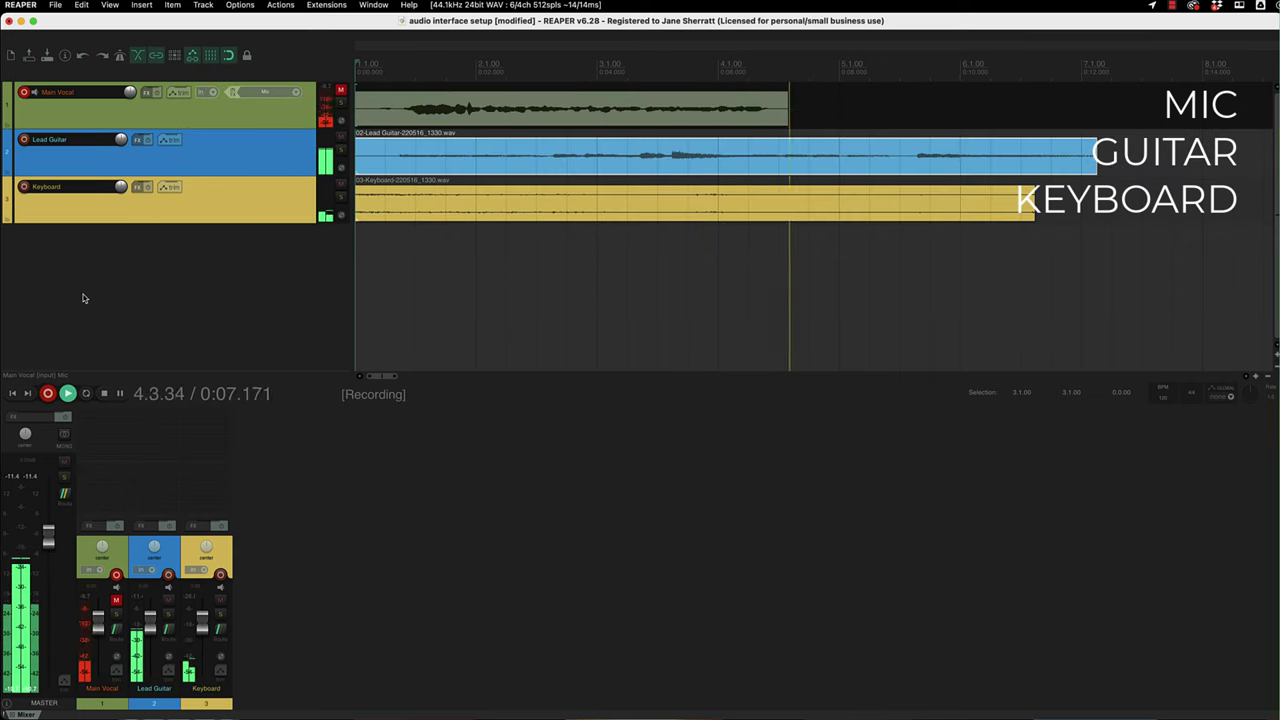
pyautogui.press('space')
pyautogui.press('Return')
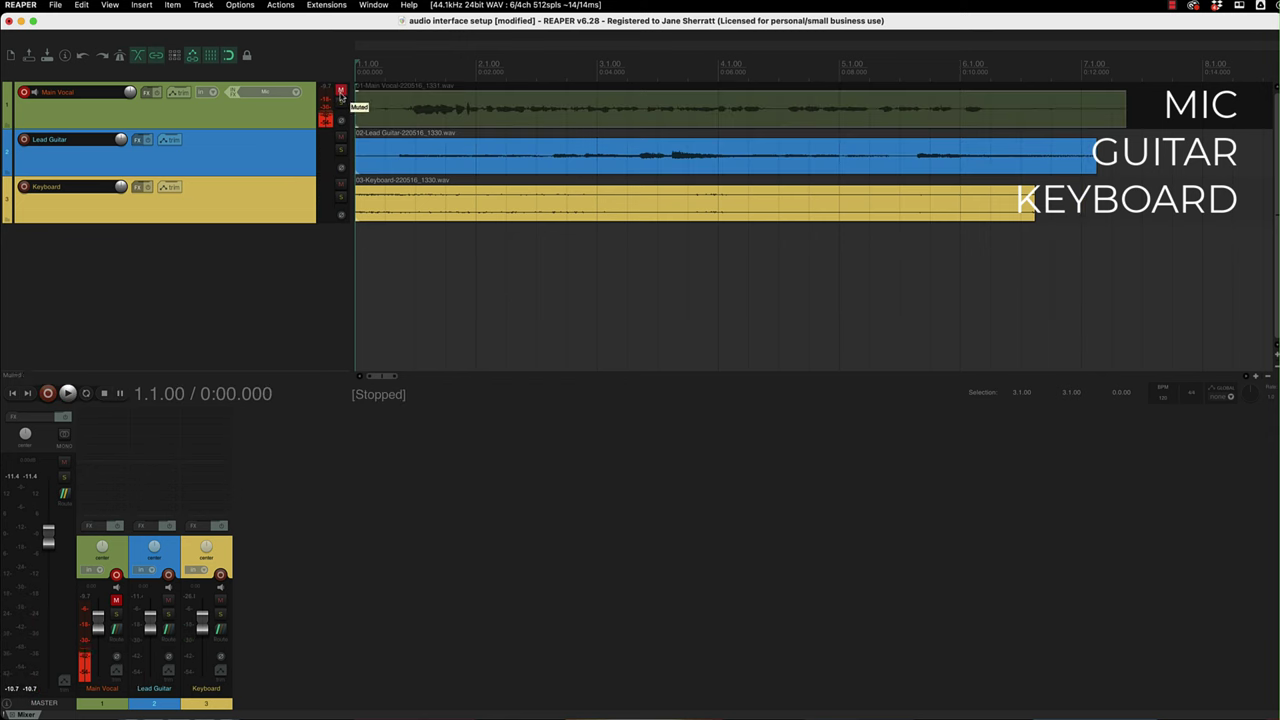
# - Add a fourth track and name it 'Harmony Vocal' in the Track Manager
pyautogui.doubleClick(100, 258)
pyautogui.press('super+shift+m')
pyautogui.doubleClick(455, 347)
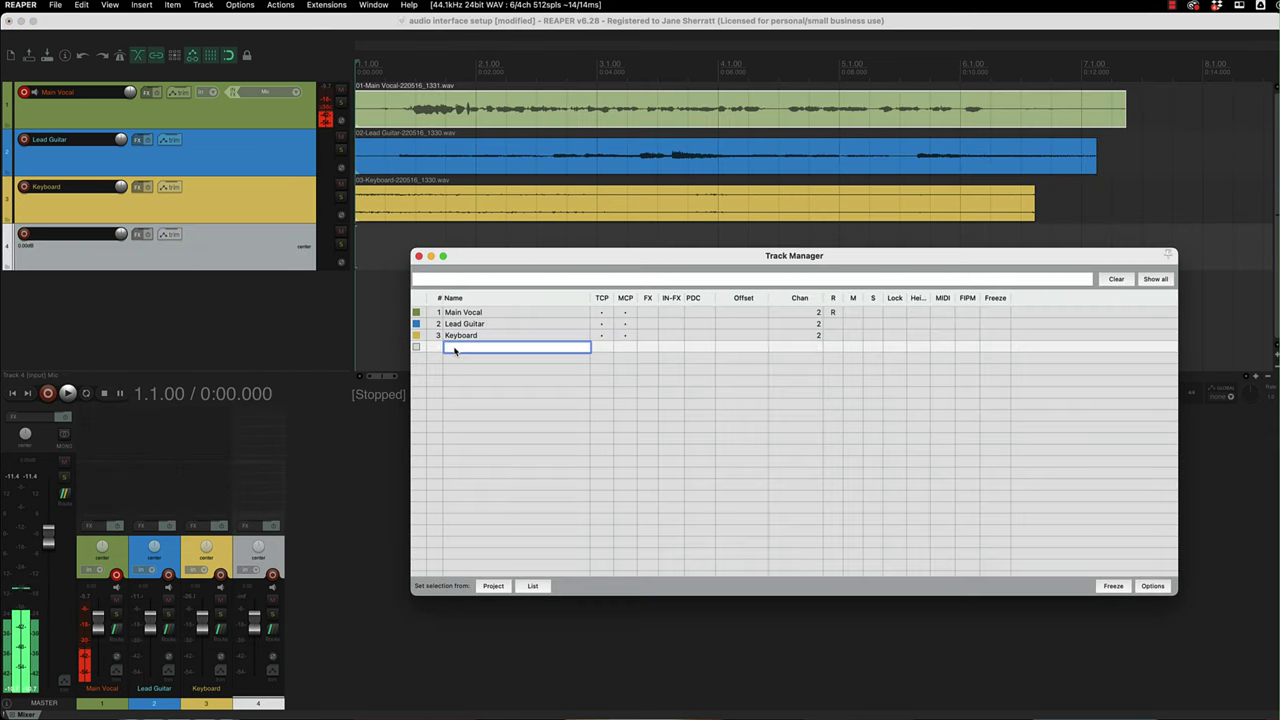
pyautogui.write('Harmony Vocal')
pyautogui.press('Return')
# - Colour the Harmony Vocal track purple
pyautogui.click(418, 257)
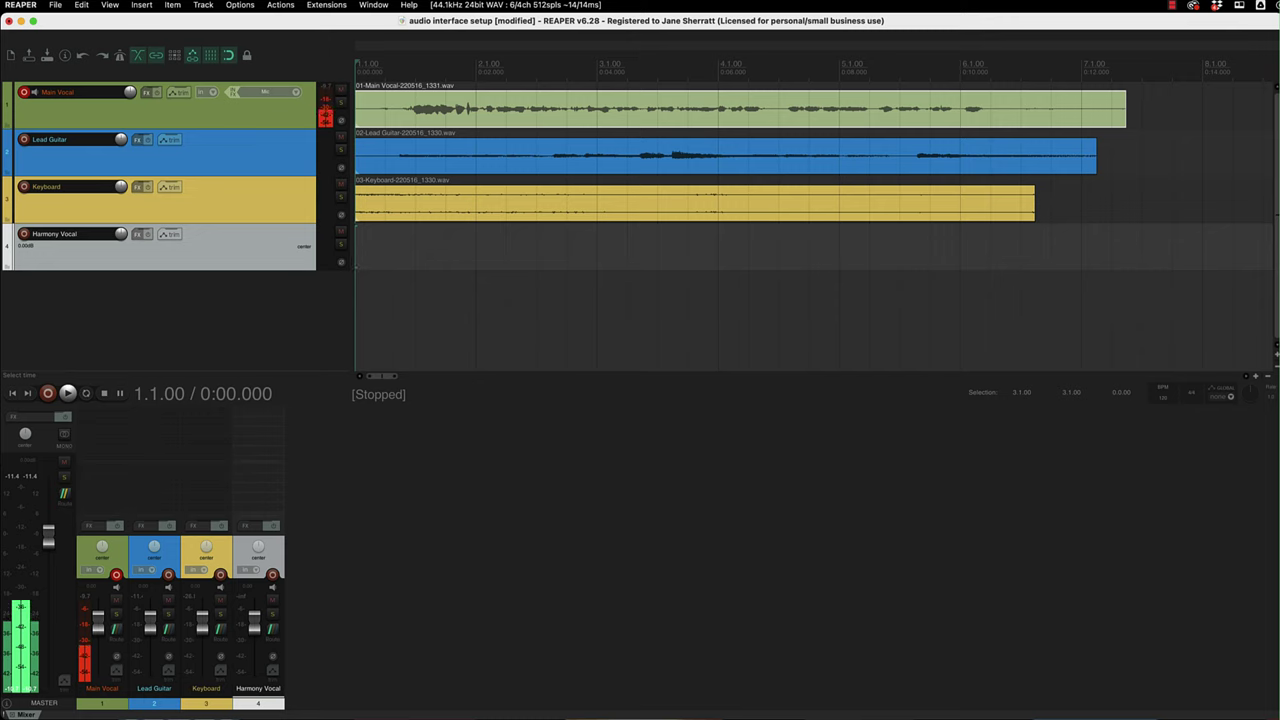
pyautogui.rightClick(218, 248)
pyautogui.click(510, 500)
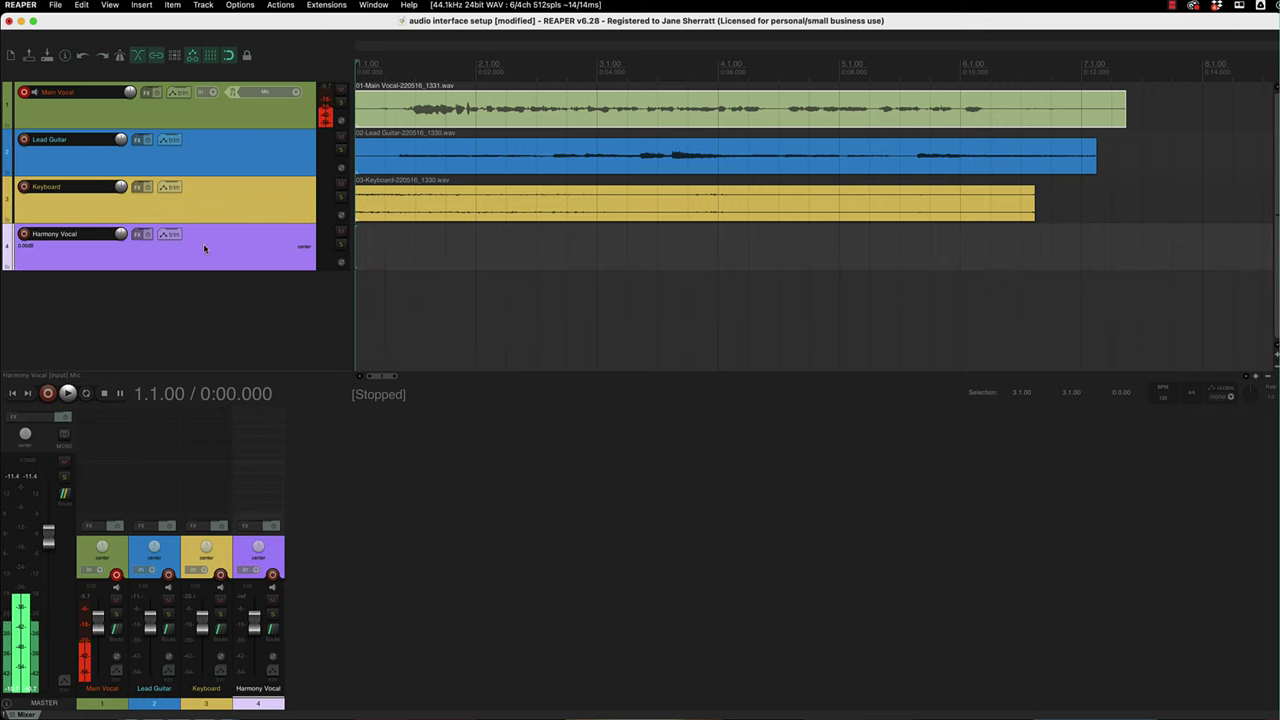
# - Arm only Harmony Vocal, then record and keep a take on it
pyautogui.click(23, 92)
pyautogui.click(23, 233)
pyautogui.press('super+r')
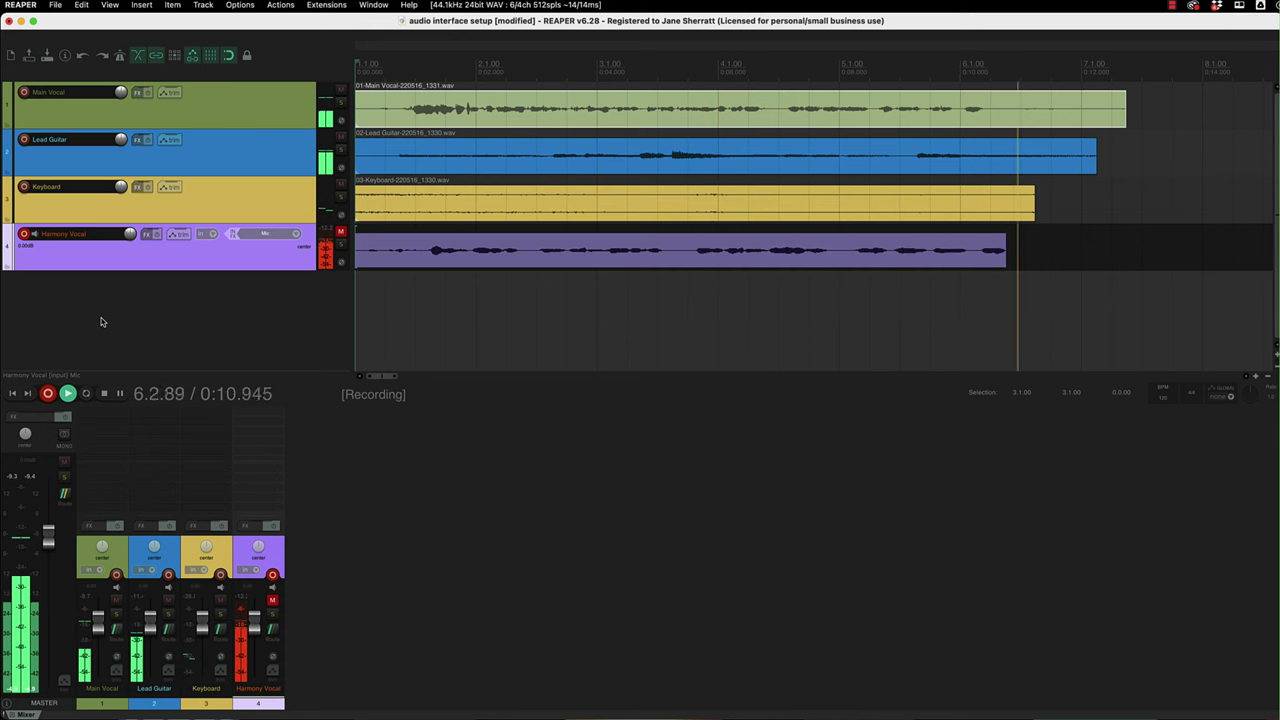
pyautogui.press('space')
pyautogui.press('Return')
# - Add a fifth track named 'Rhythm Guitar' through the Track Manager
pyautogui.doubleClick(100, 310)
pyautogui.rightClick(92, 302)
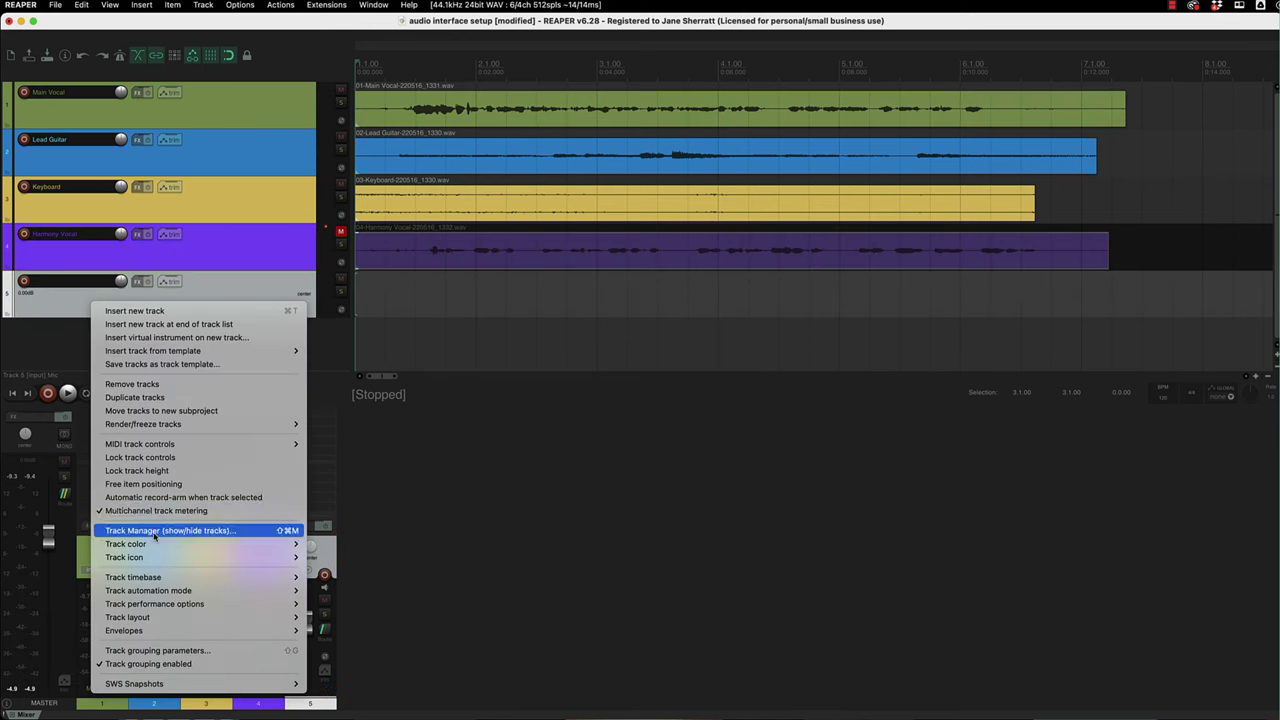
pyautogui.click(155, 531)
pyautogui.press('Return')
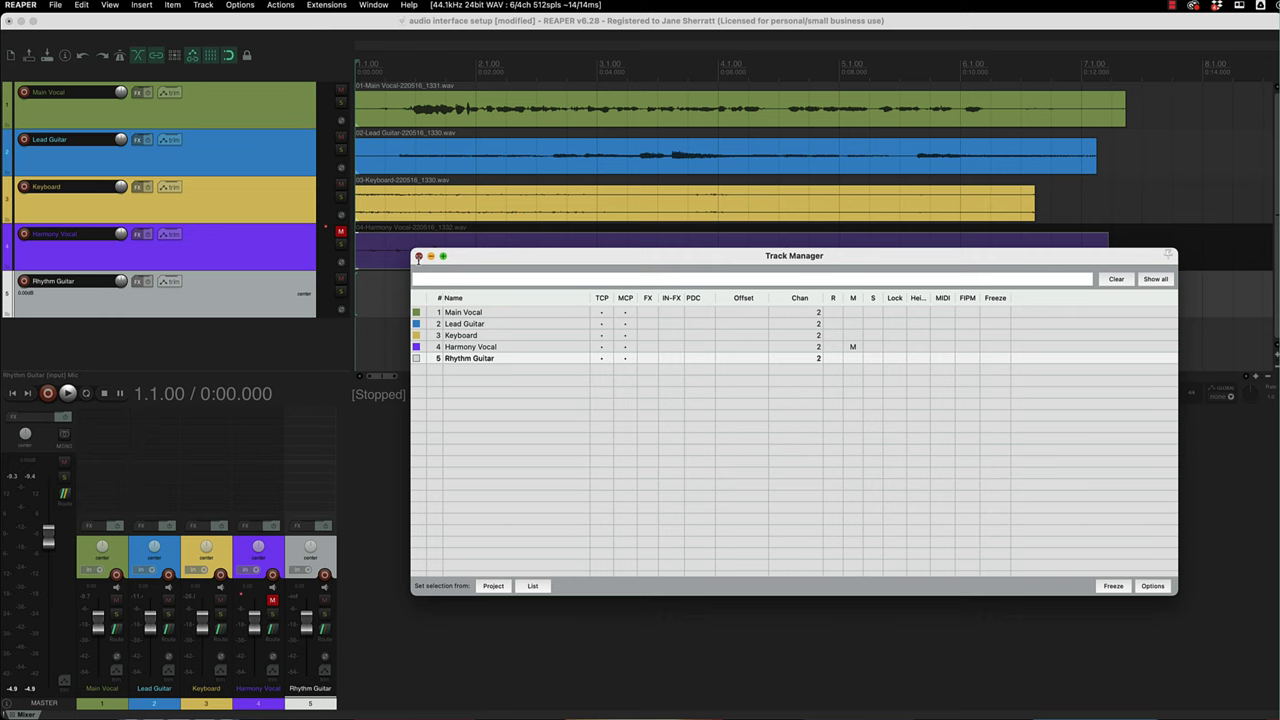
pyautogui.click(418, 256)
# - Colour Rhythm Guitar green, then record and keep a take on it
pyautogui.rightClick(251, 300)
pyautogui.click(400, 510)
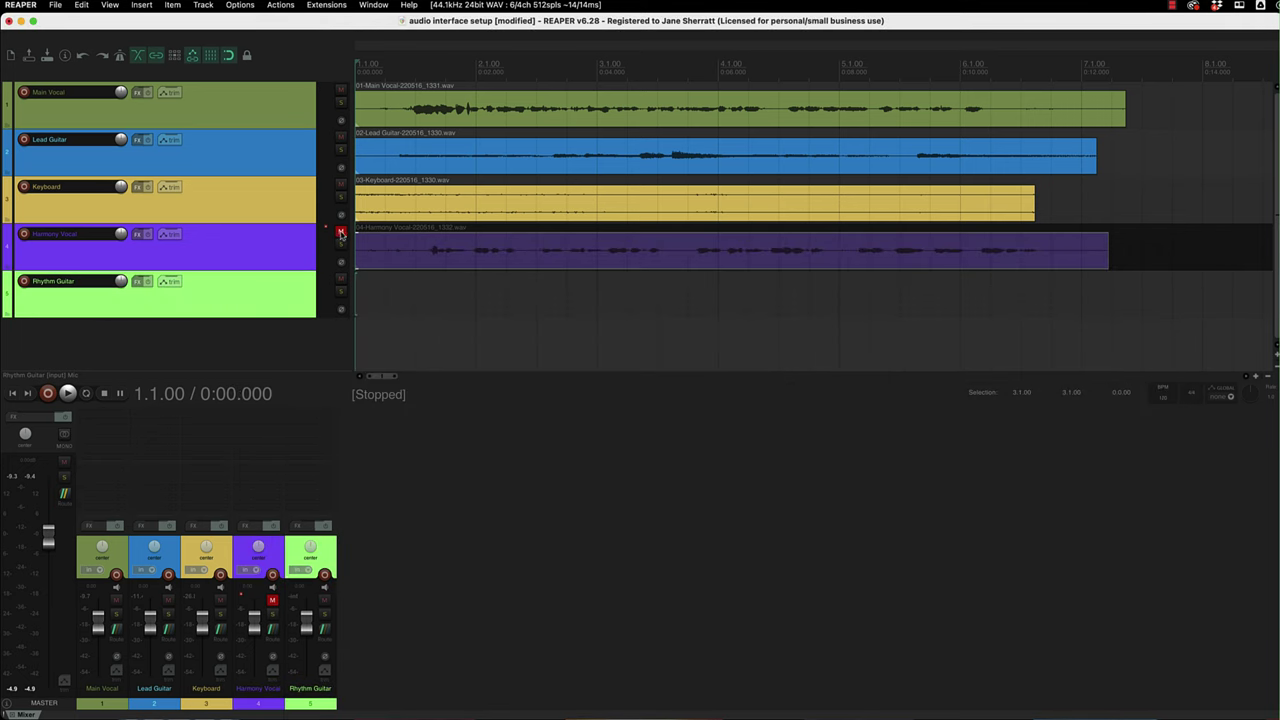
pyautogui.click(24, 281)
pyautogui.hotkey('ctrl', 'r')
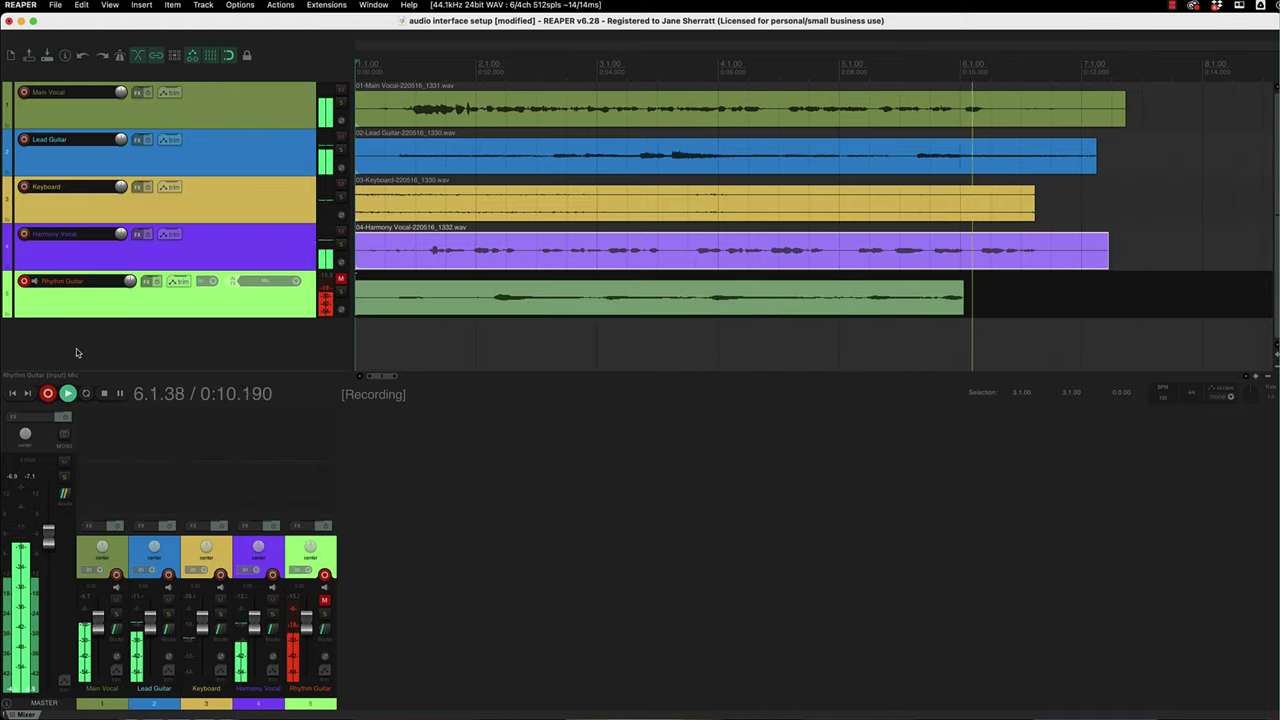
pyautogui.click(104, 393)
pyautogui.click(374, 531)
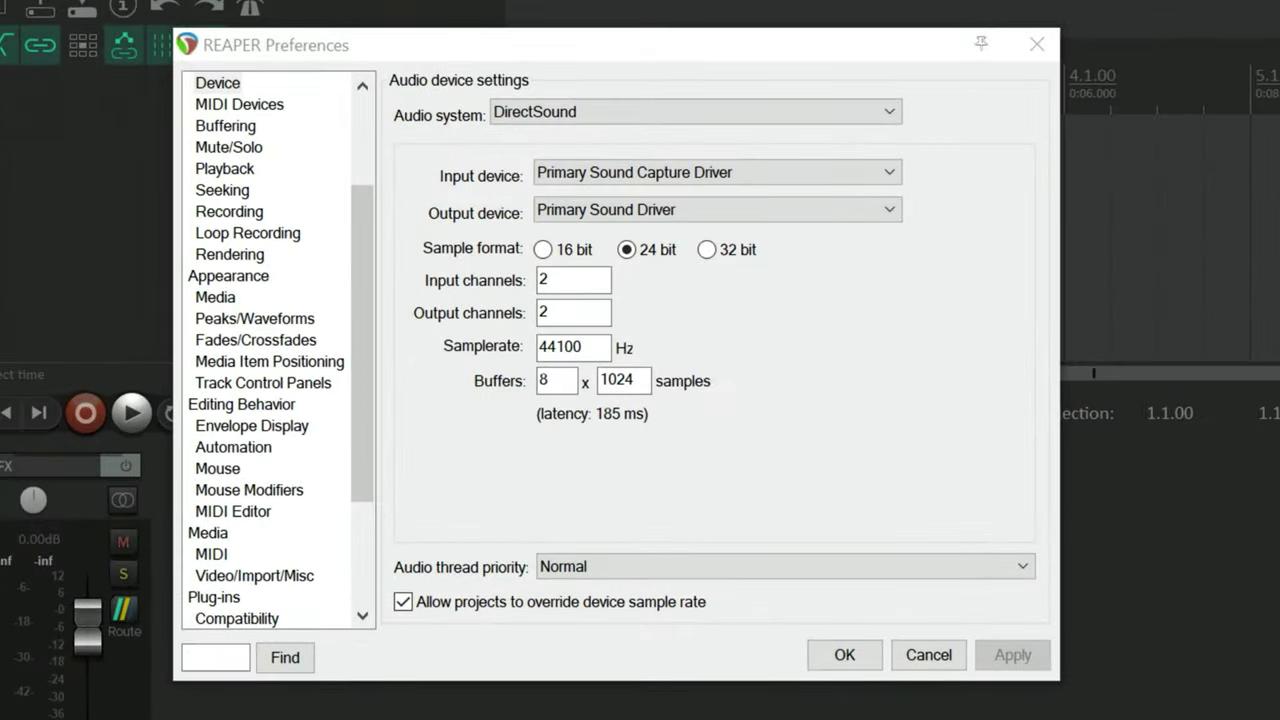
# - Set the audio device to ASIO with inputs 1: Input 1 through 6: Loop 2, and apply
pyautogui.click(702, 116)
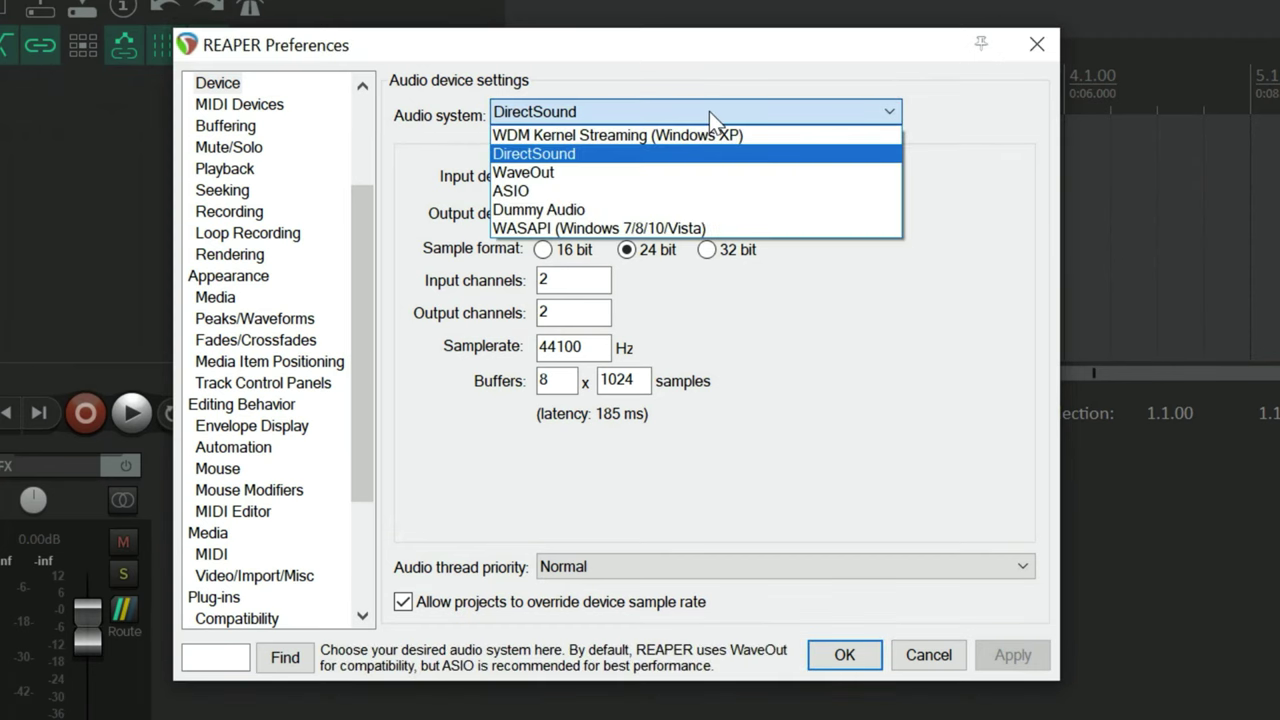
pyautogui.click(535, 190)
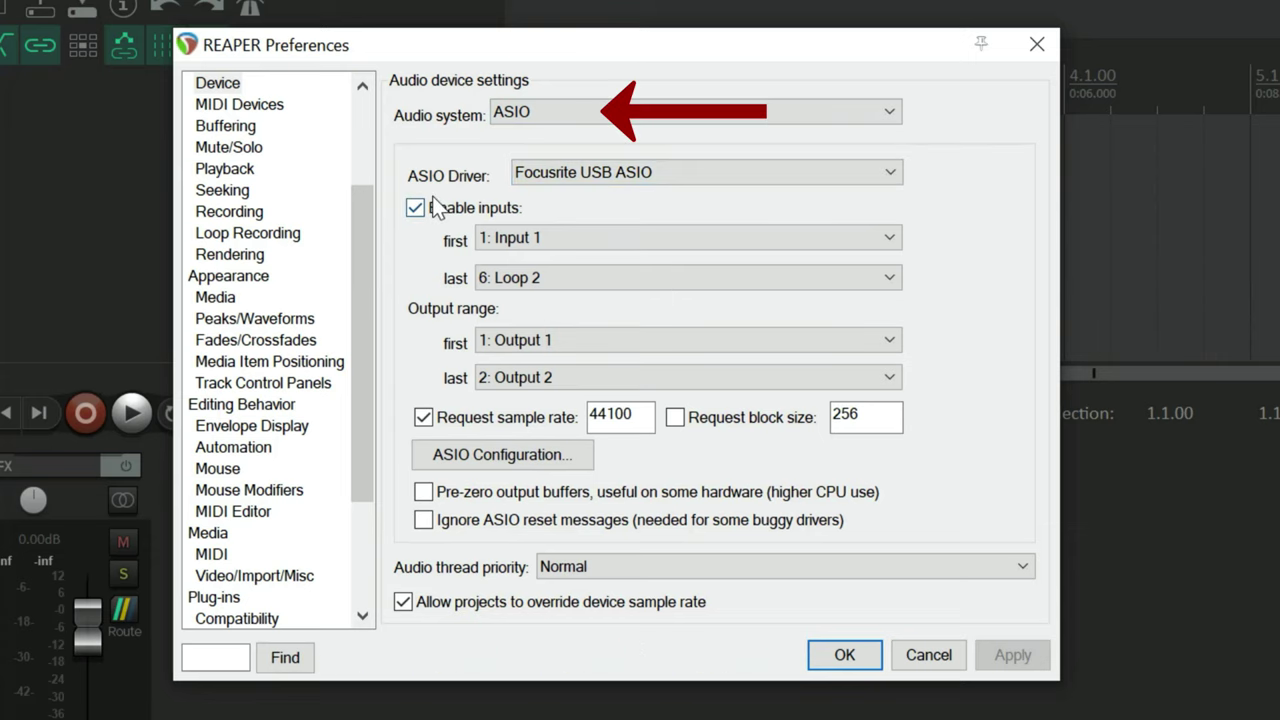
pyautogui.click(887, 237)
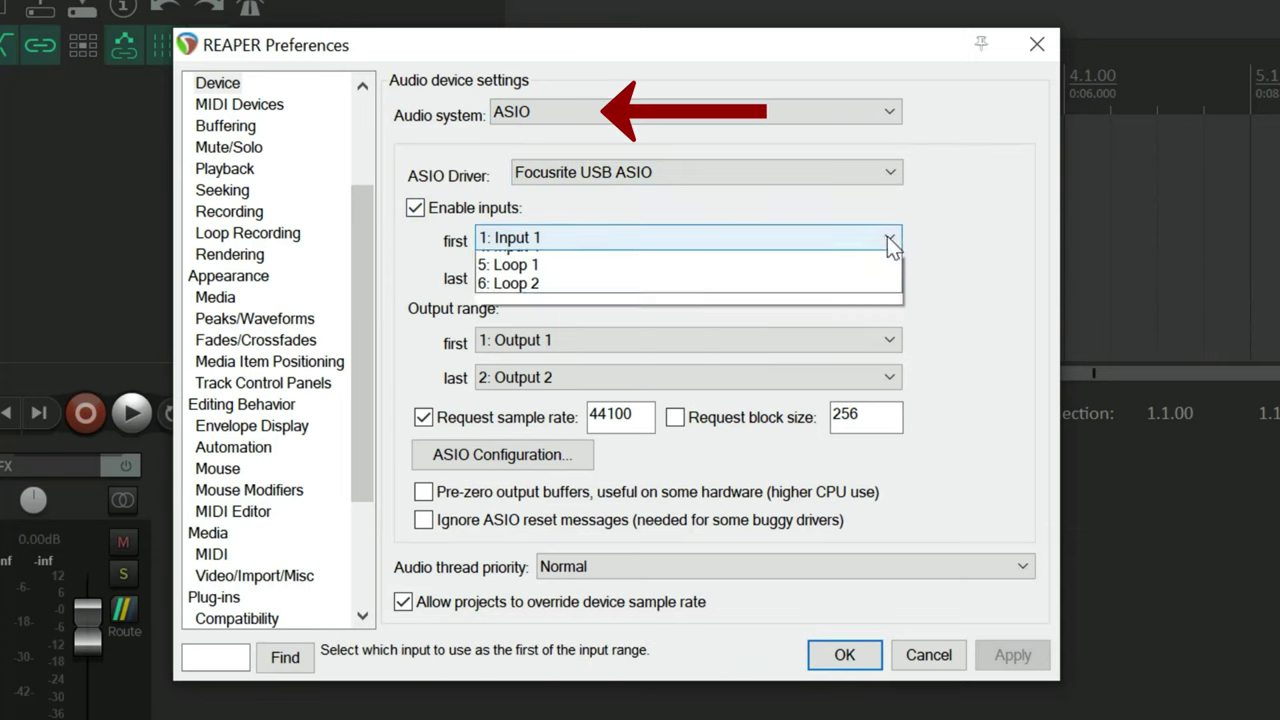
pyautogui.click(586, 258)
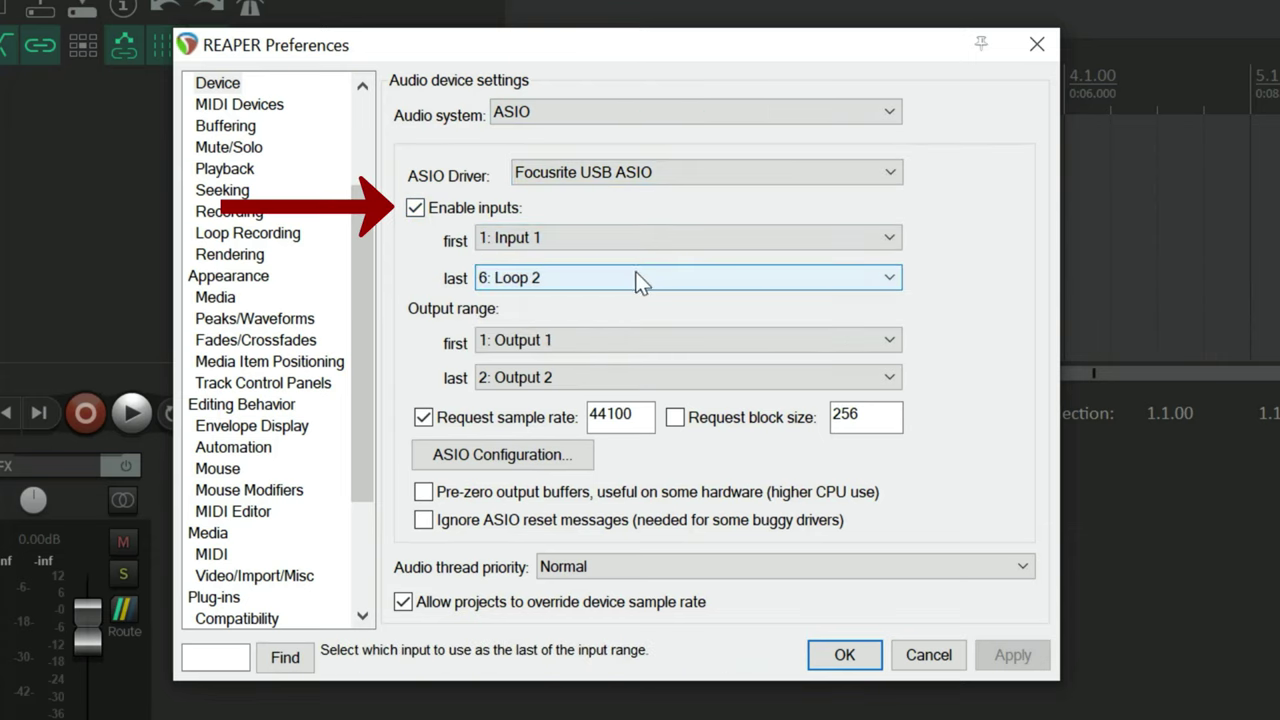
pyautogui.click(880, 282)
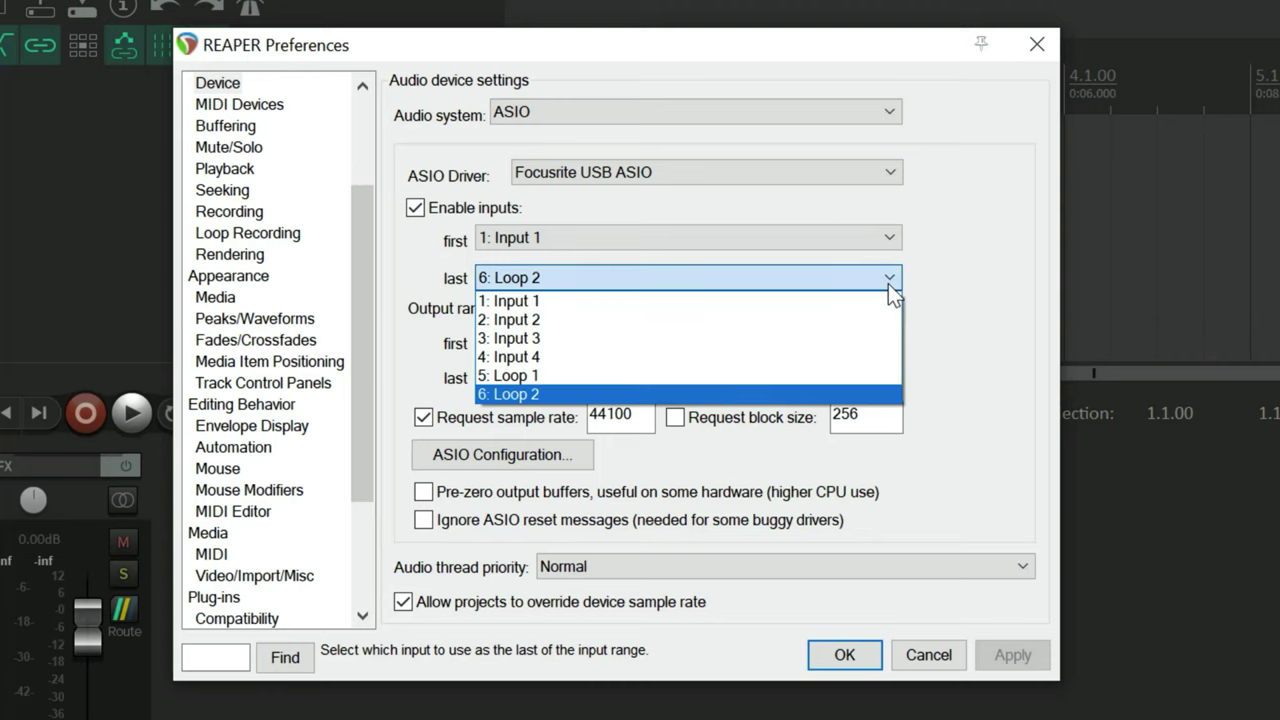
pyautogui.click(524, 393)
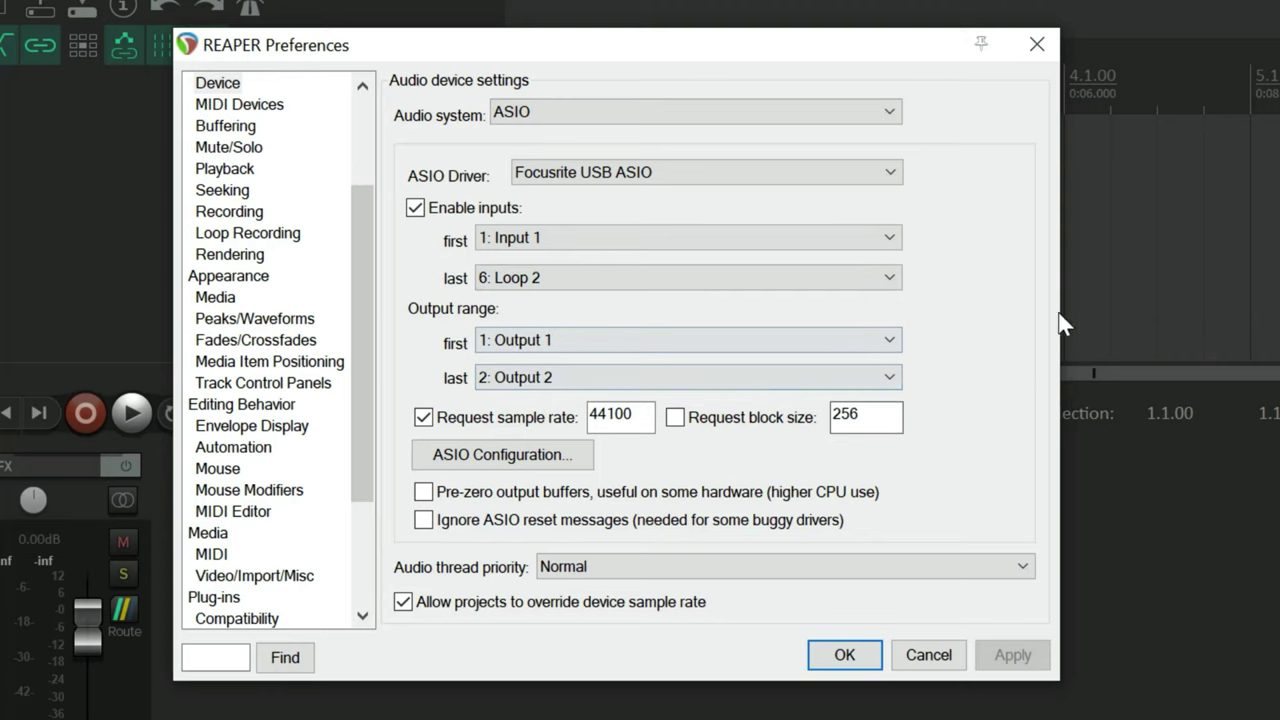
pyautogui.click(844, 655)
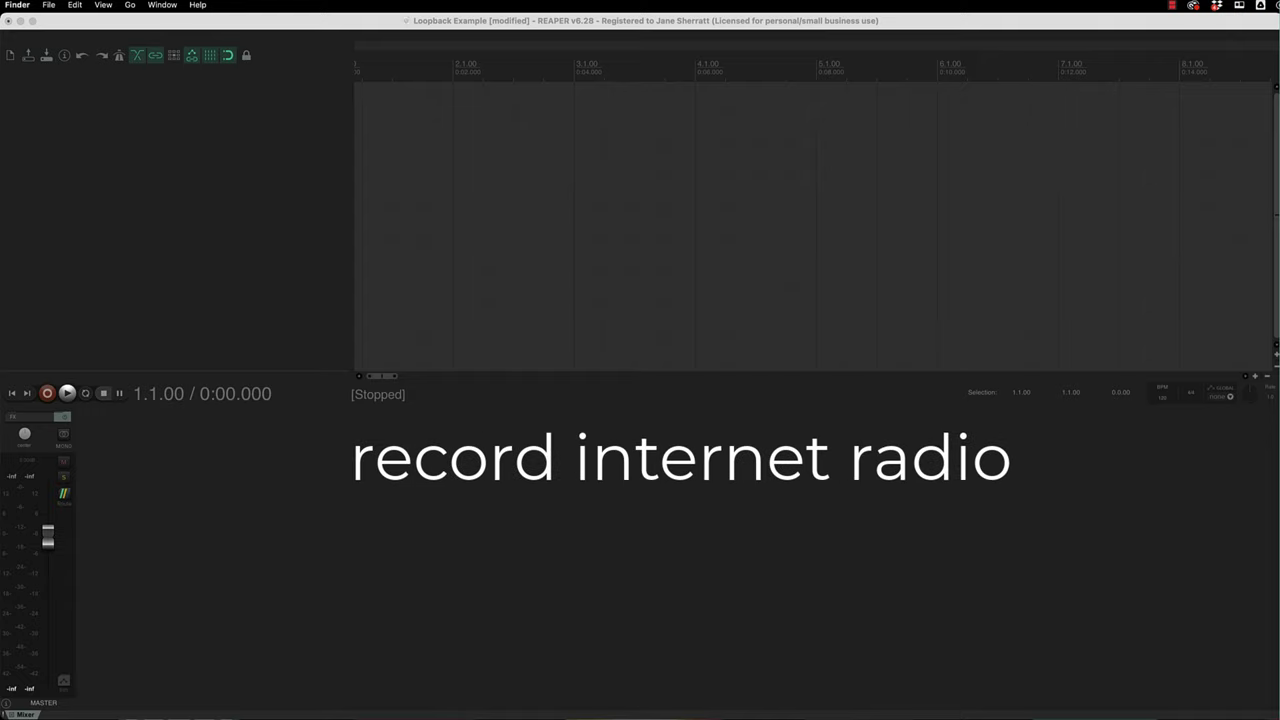
# - Insert a record-armed track taking the Loop 1+Loop 2 input, then switch to Spotify
pyautogui.click(226, 105)
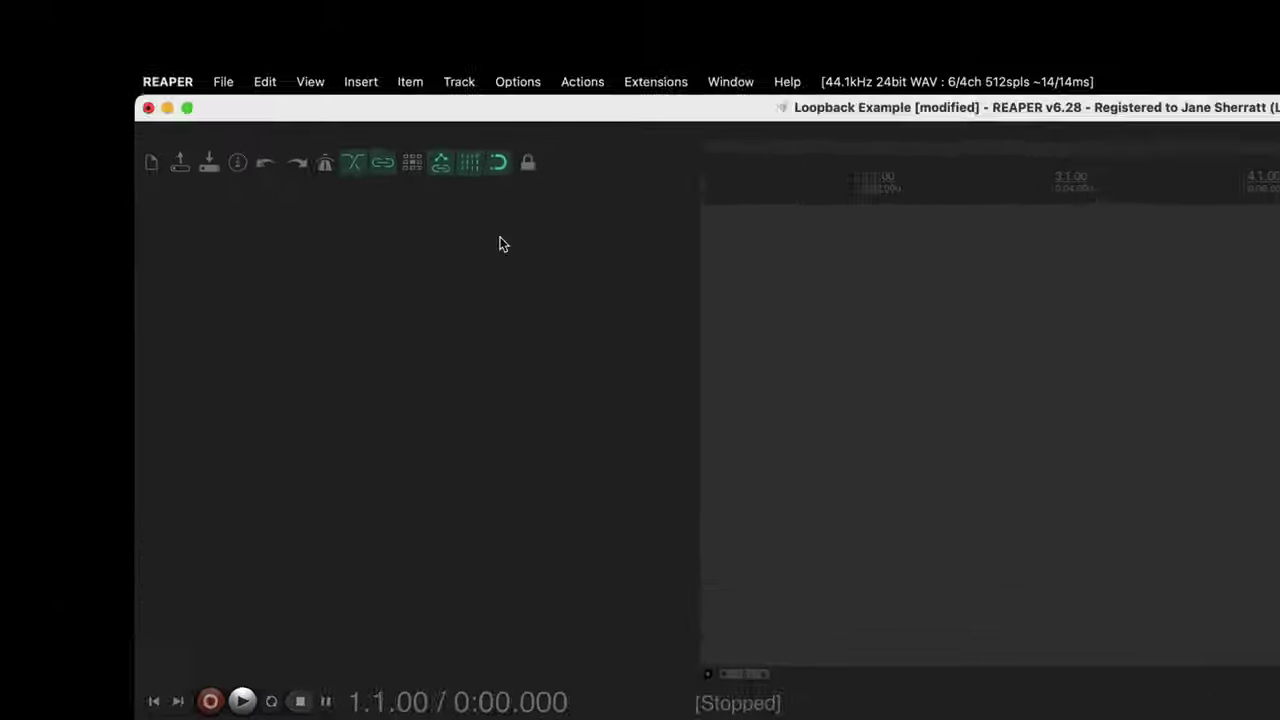
pyautogui.doubleClick(117, 106)
pyautogui.click(287, 321)
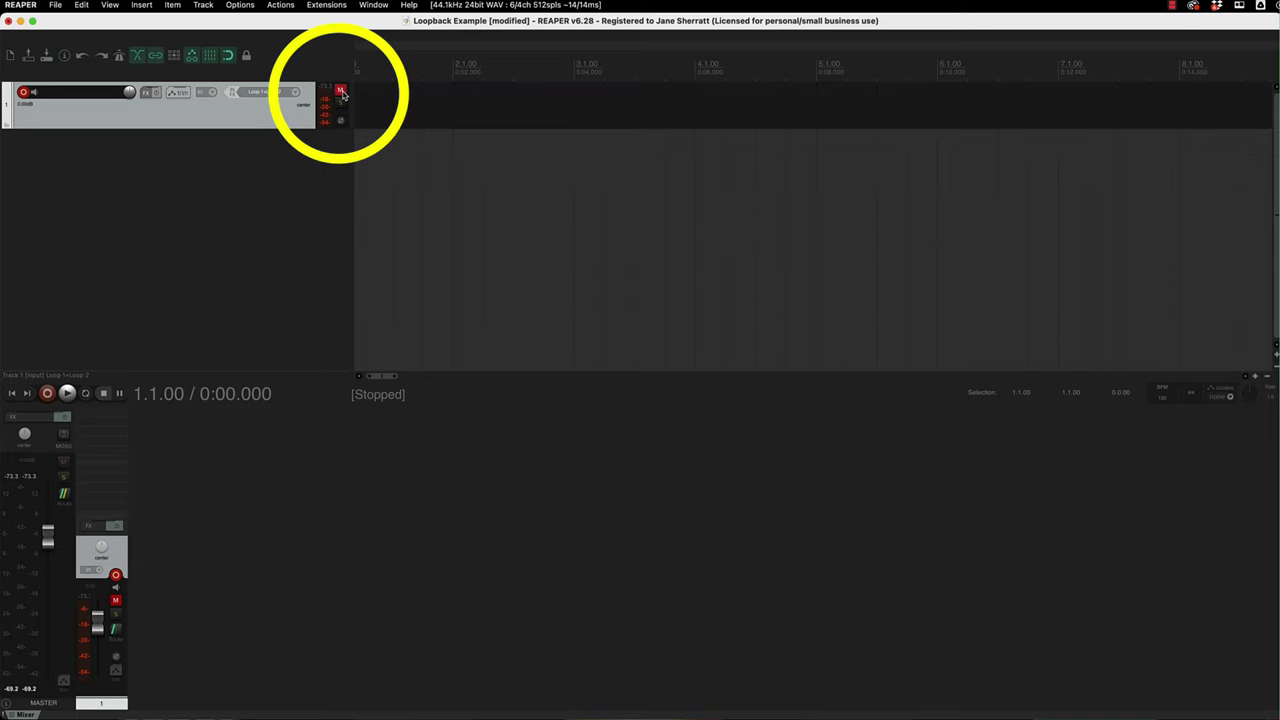
pyautogui.press('super+Tab')
pyautogui.press('super+Tab')
pyautogui.press('super+Tab')
pyautogui.press('super+Tab')
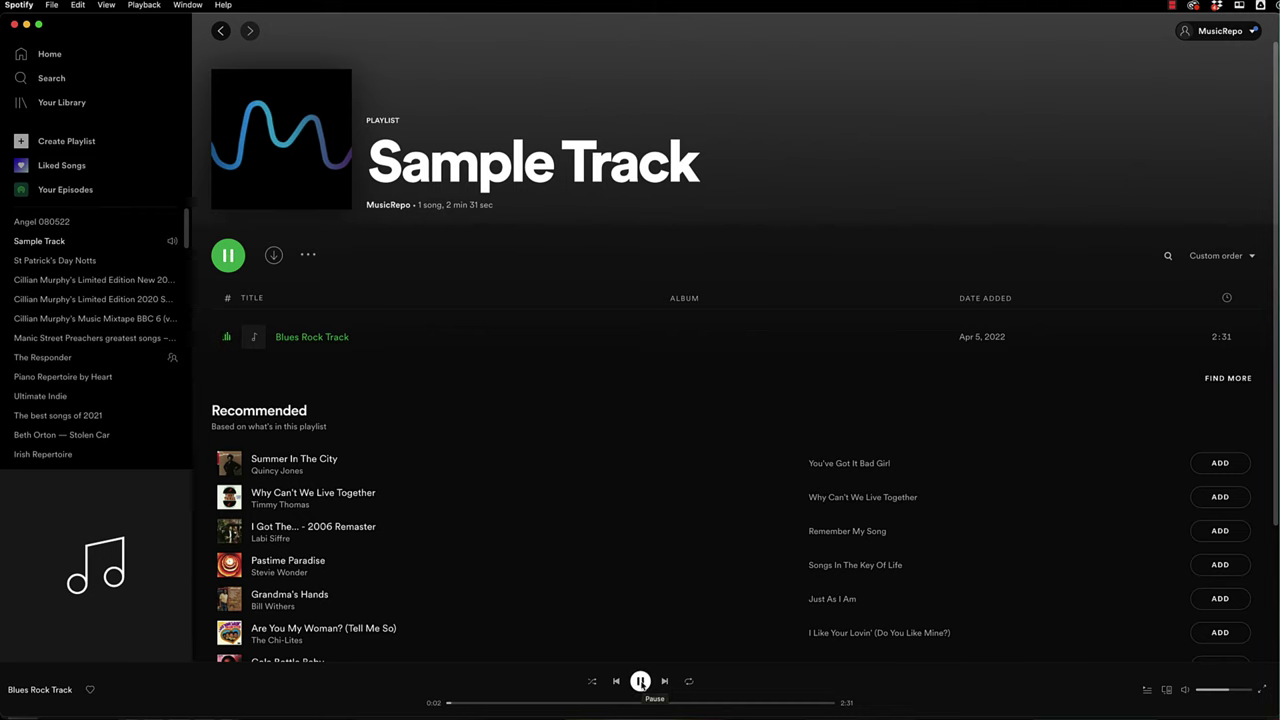
# - Record the Spotify audio onto track 1, muting it against feedback, and save the take
pyautogui.press('super+Tab')
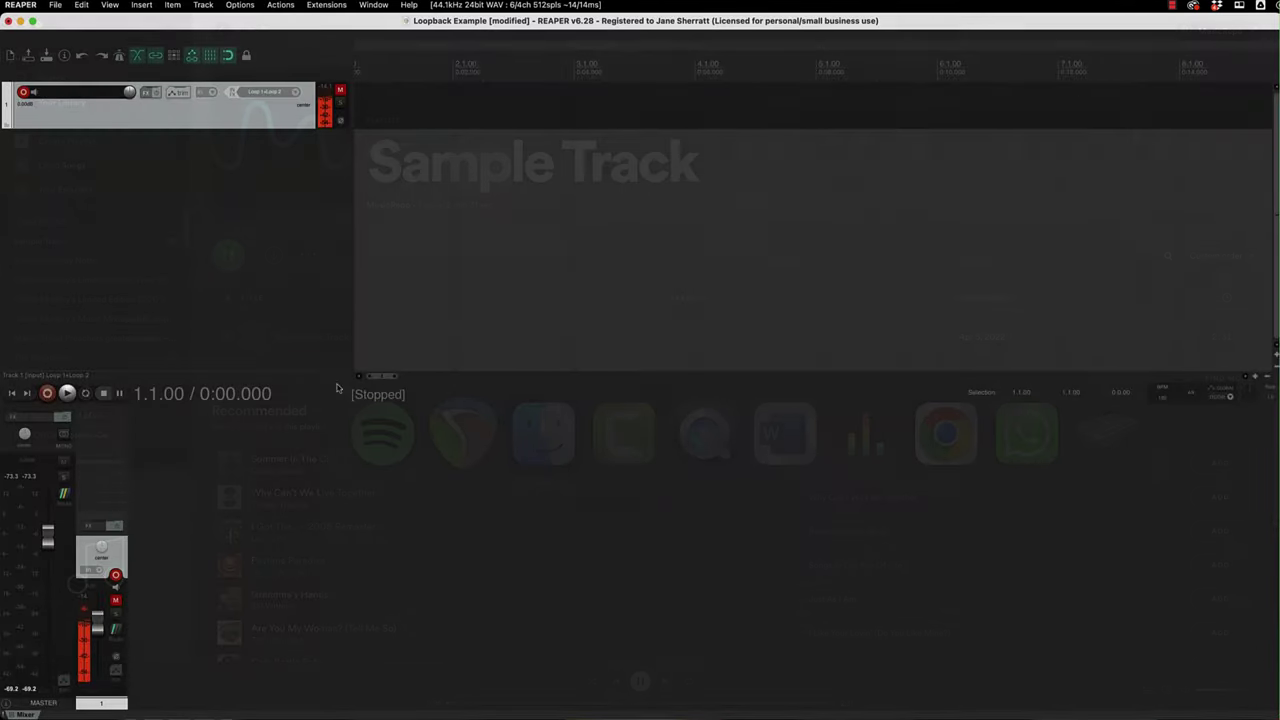
pyautogui.click(47, 393)
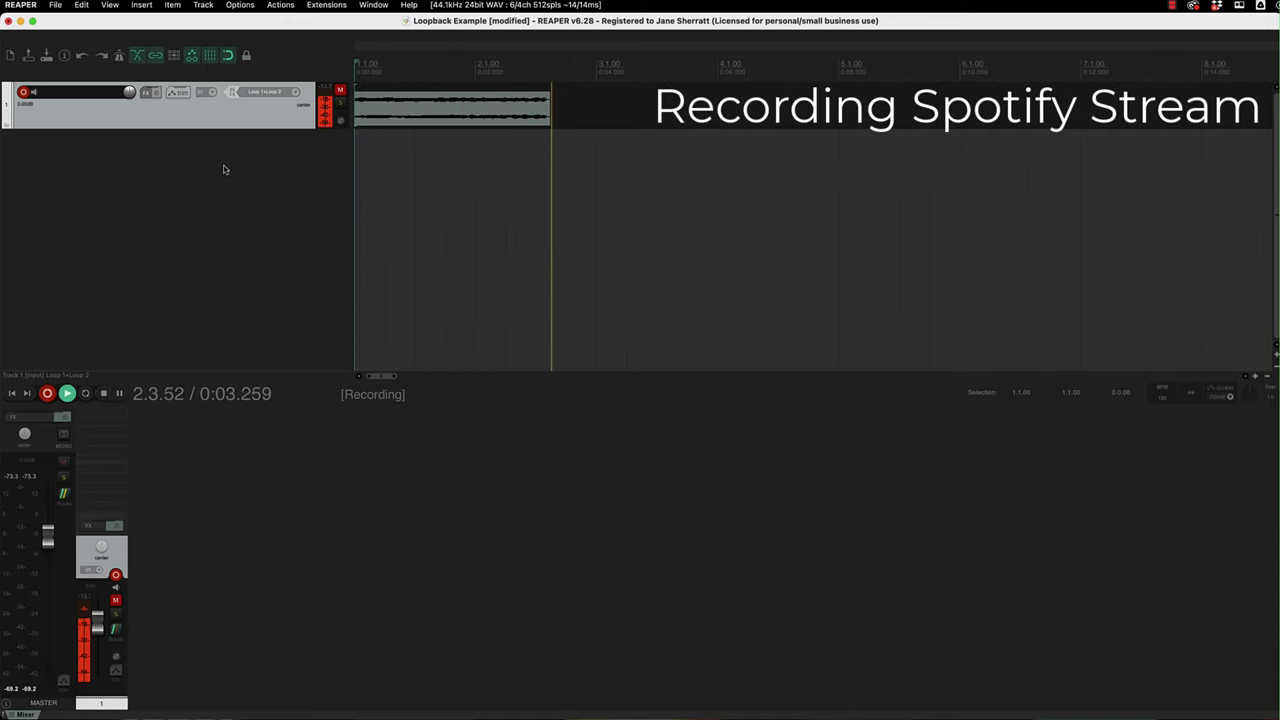
pyautogui.click(340, 91)
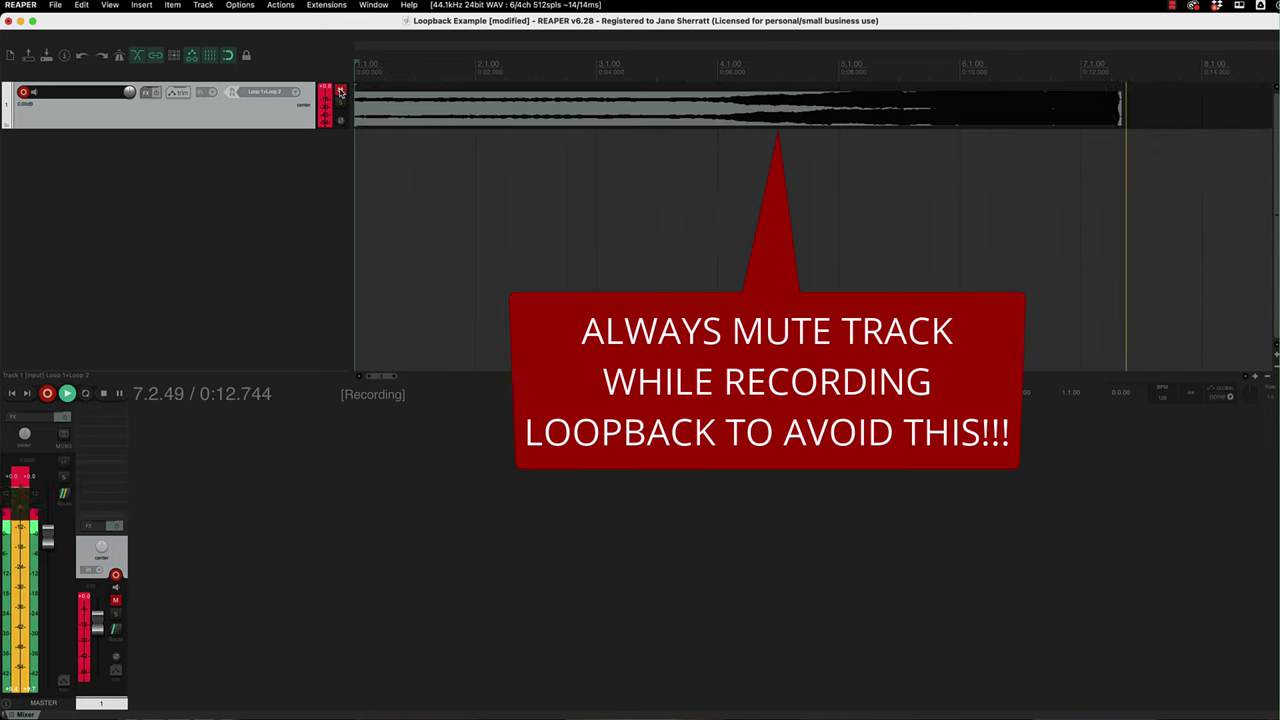
pyautogui.click(104, 394)
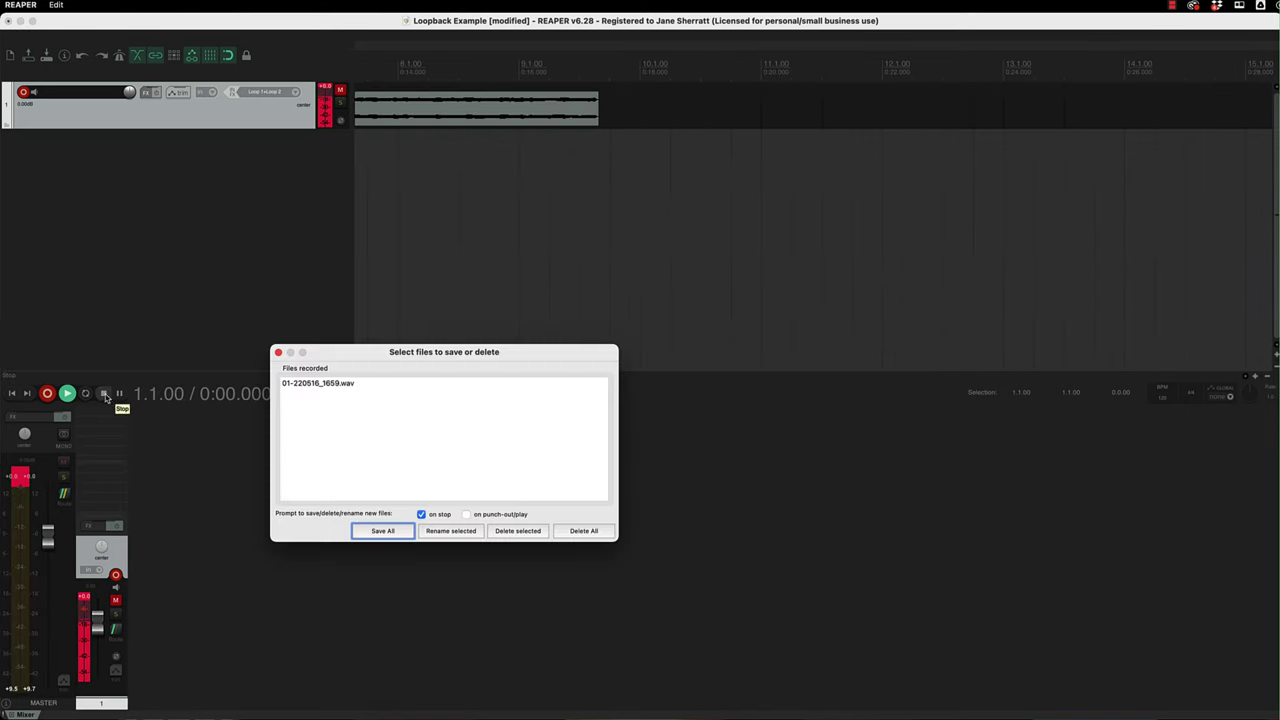
pyautogui.click(400, 535)
# - Pause Spotify, unmute track 1 and play back the recorded loopback take
pyautogui.press('super+Tab')
pyautogui.click(229, 251)
pyautogui.press('super+Tab')
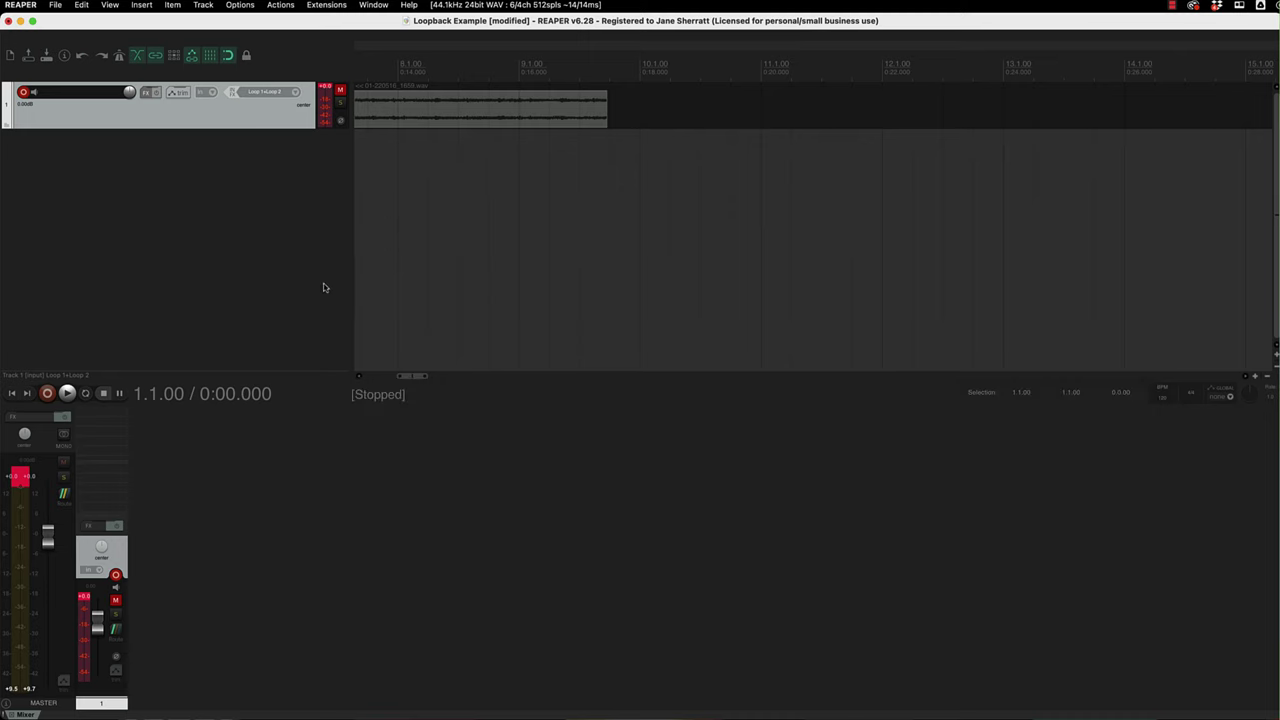
pyautogui.click(340, 91)
pyautogui.press('space')
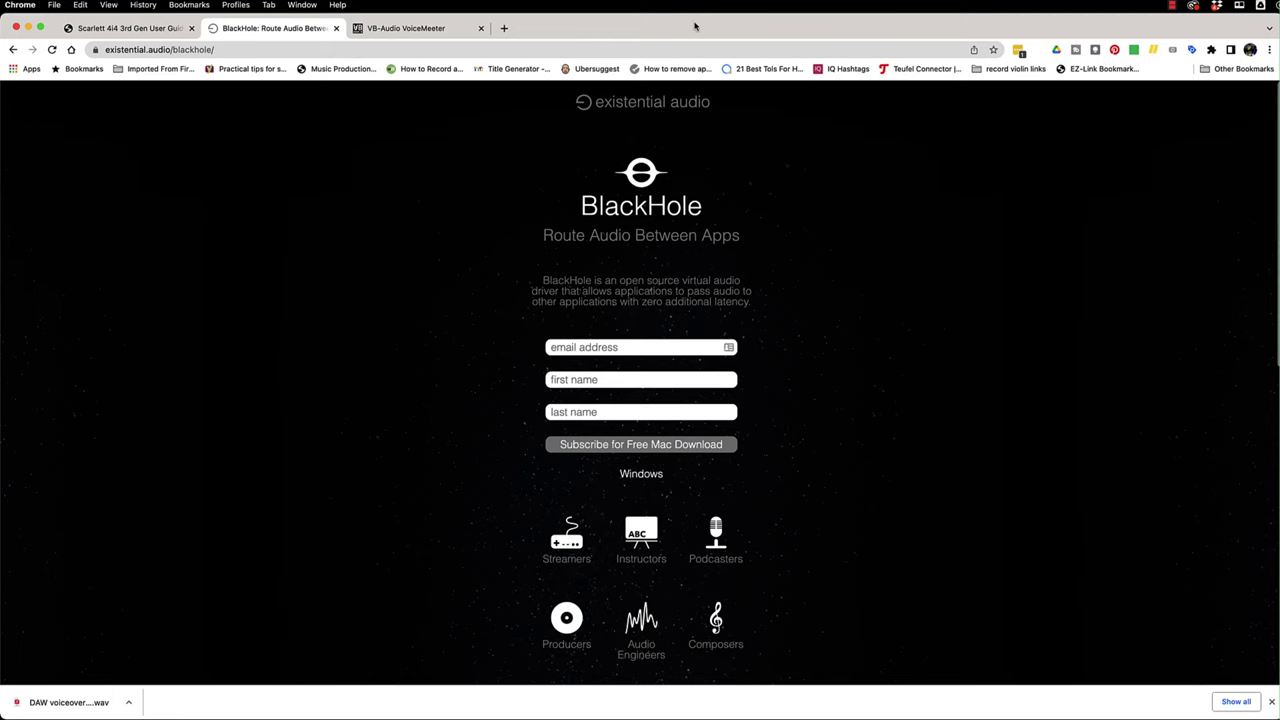
# - View the VB-Audio Voicemeeter page, scroll the musicrepo.com articles, then go to the Music Repo YouTube channel
pyautogui.click(422, 29)
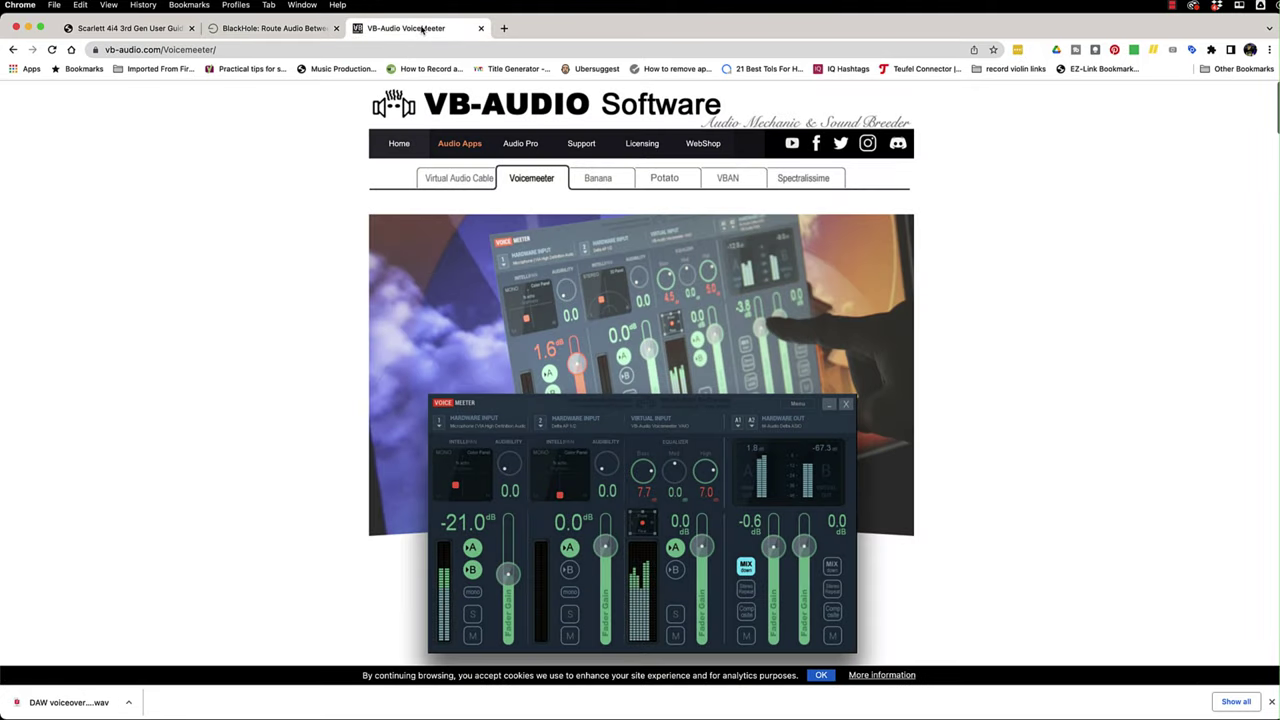
pyautogui.click(1192, 6)
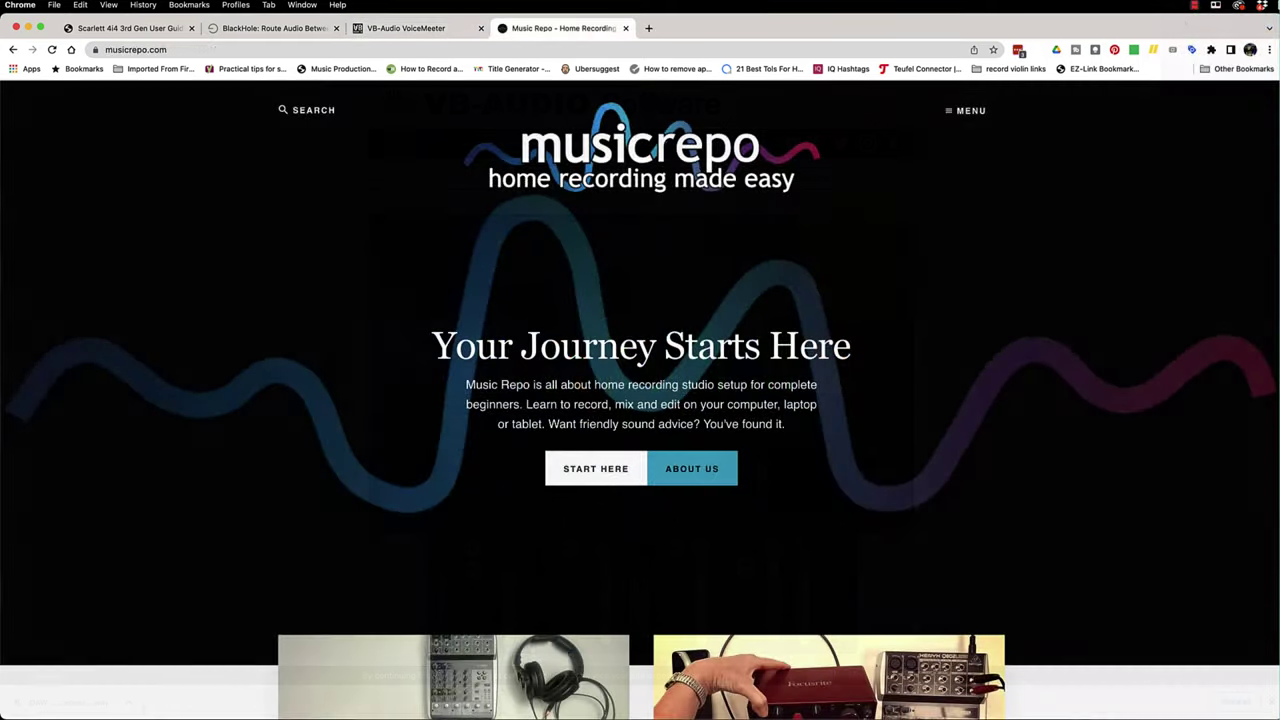
pyautogui.scroll(-5, 1212, 355)
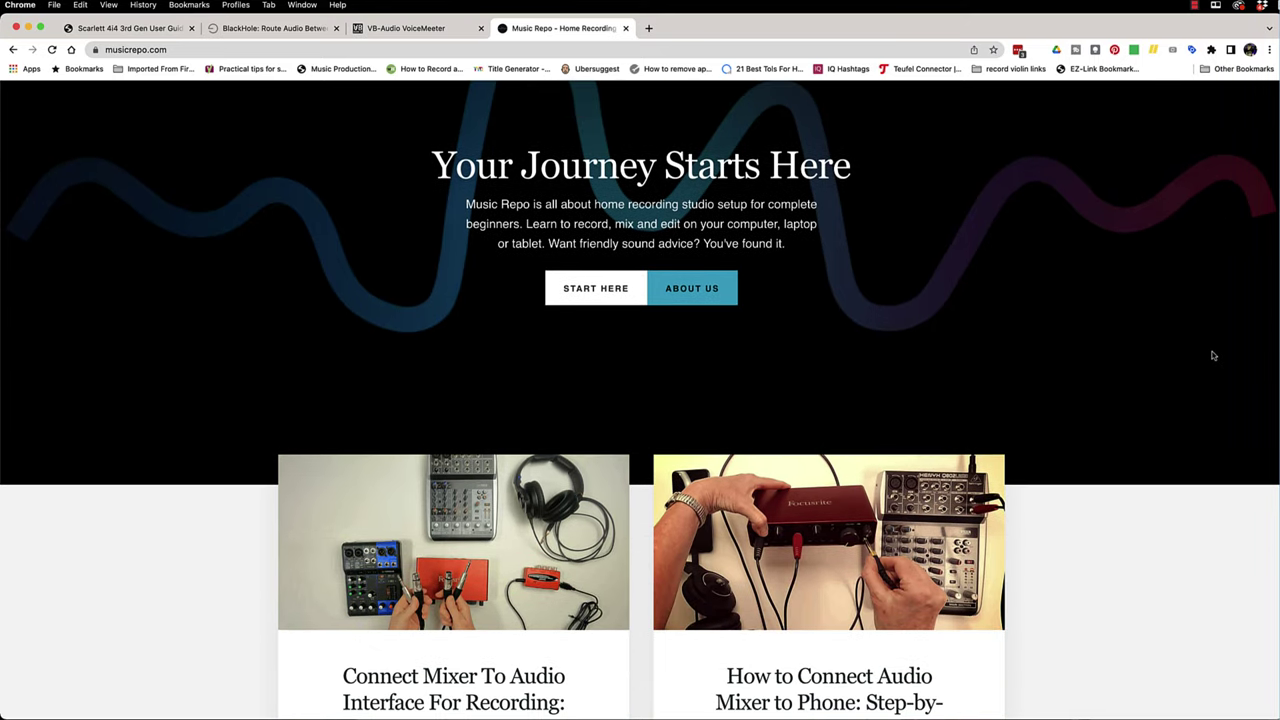
pyautogui.scroll(-6, 1212, 355)
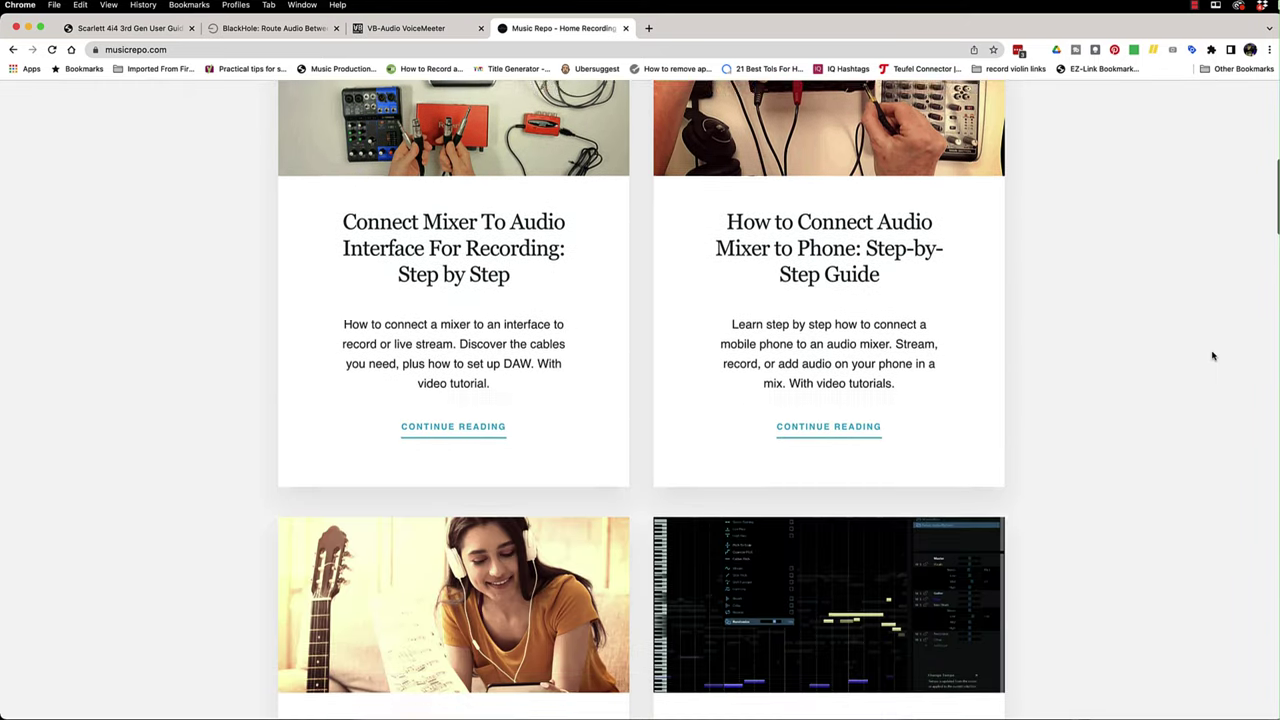
pyautogui.scroll(-6, 1212, 355)
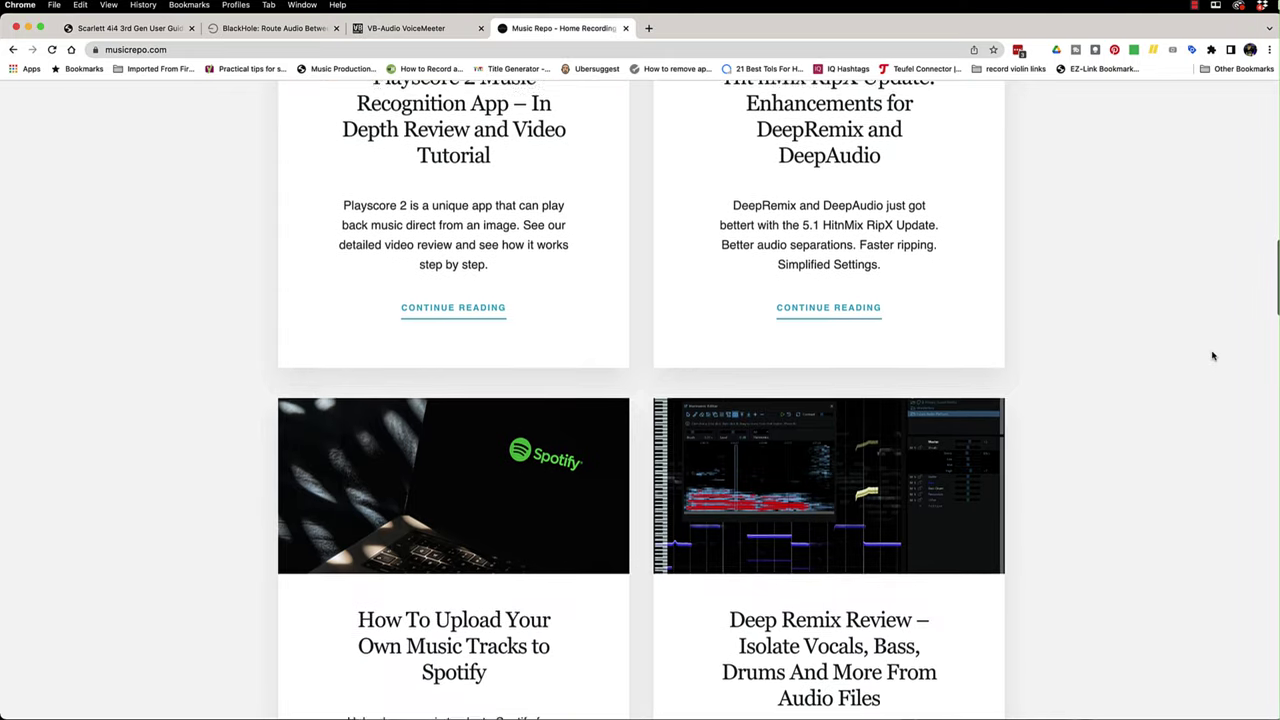
pyautogui.scroll(-4, 1212, 355)
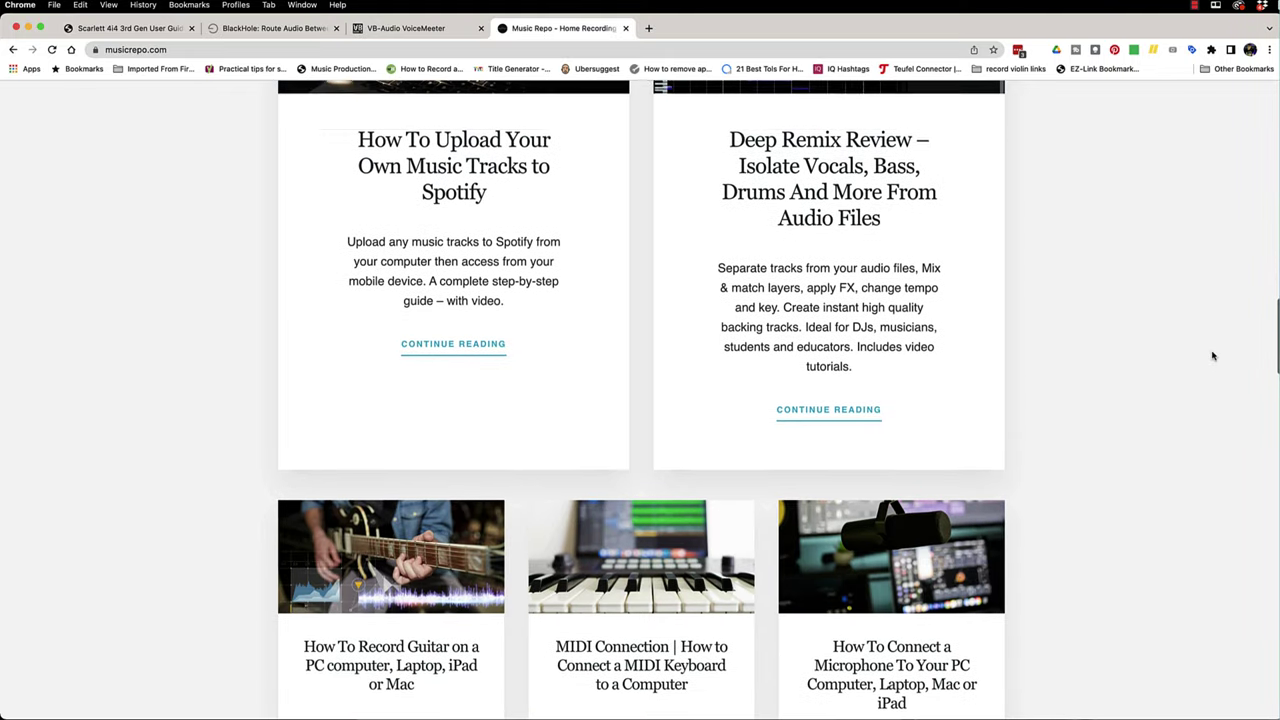
pyautogui.click(1198, 6)
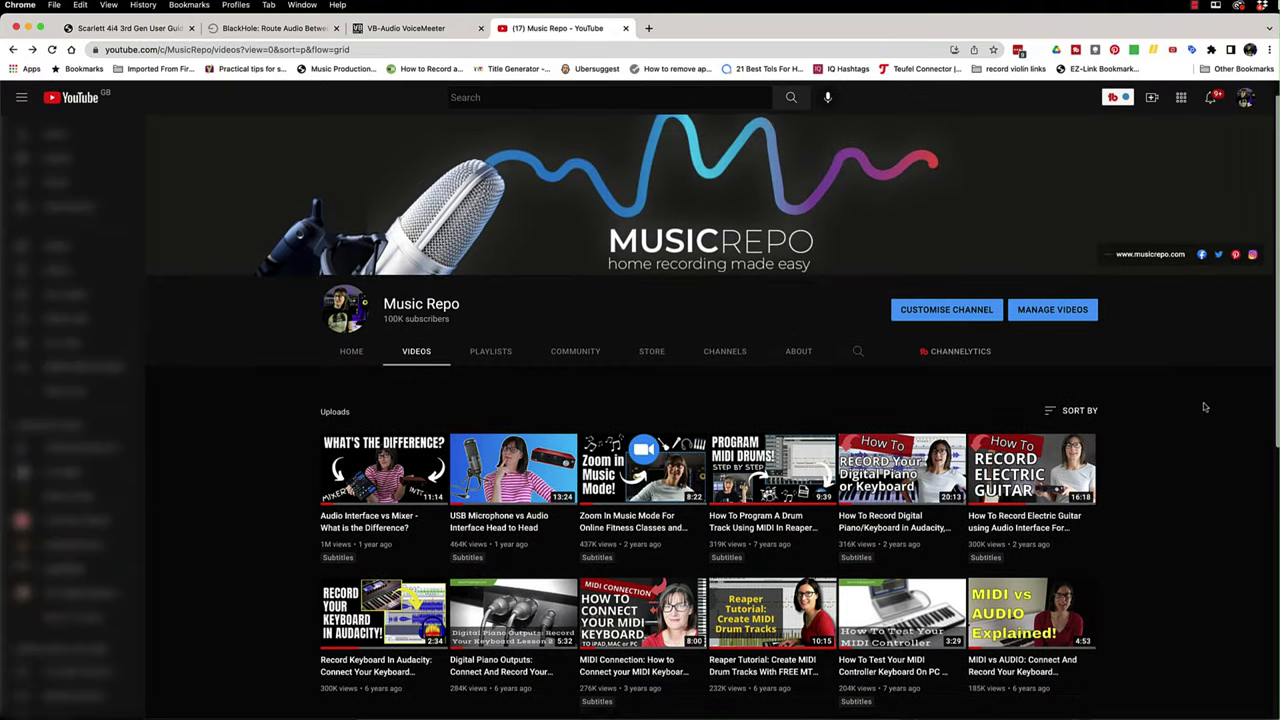
# - From the Music Repo channel's Playlists, open the full MUSIC REPO'S MOST POPULAR playlist of 8 videos
pyautogui.scroll(-3, 1205, 407)
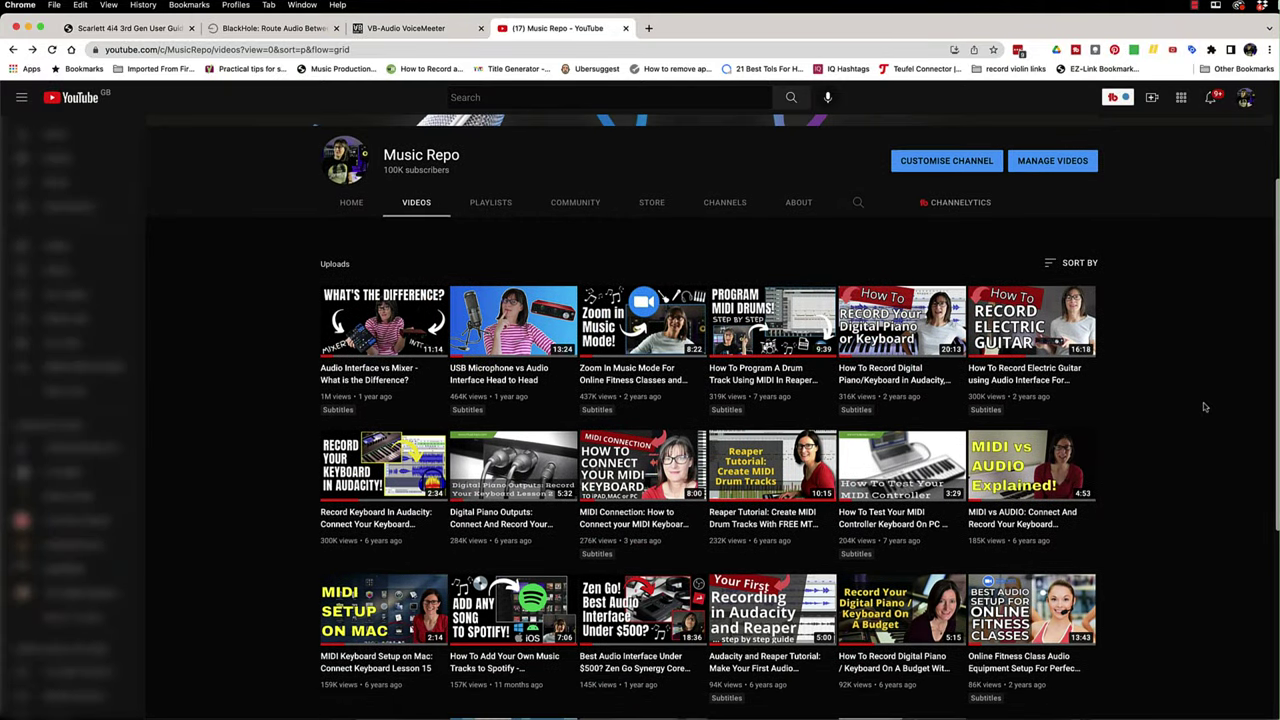
pyautogui.click(490, 180)
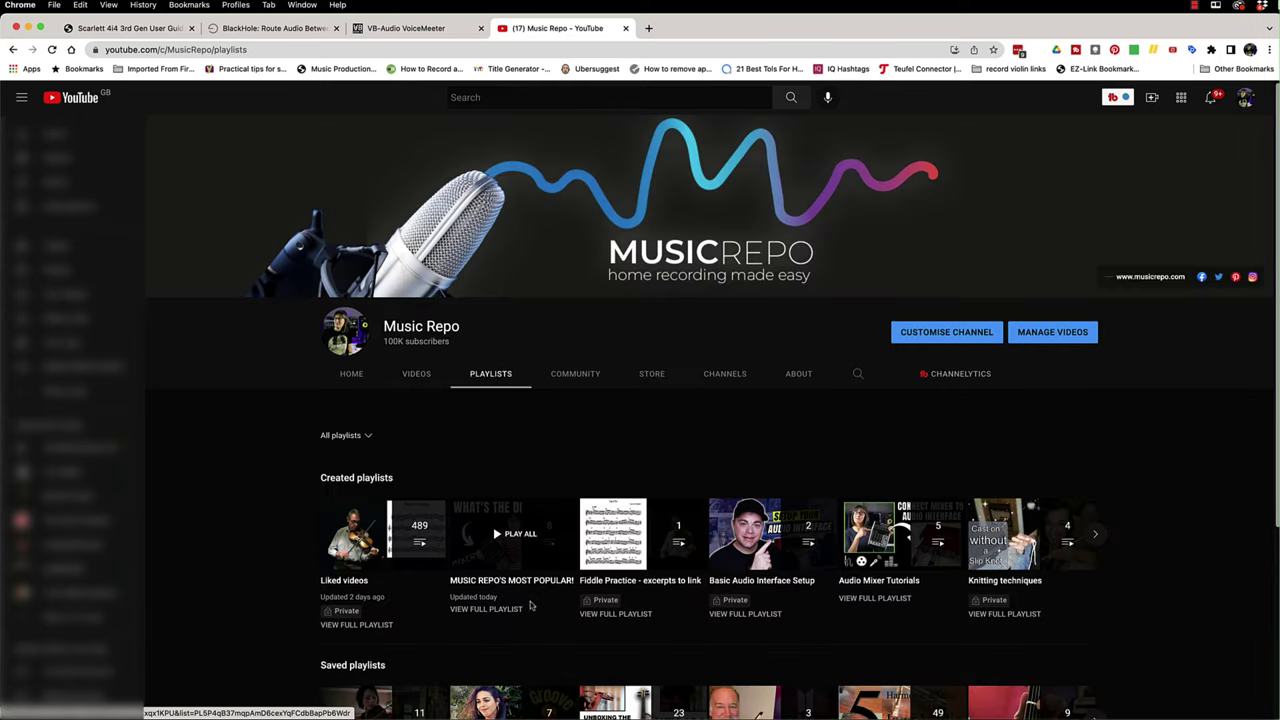
pyautogui.click(500, 607)
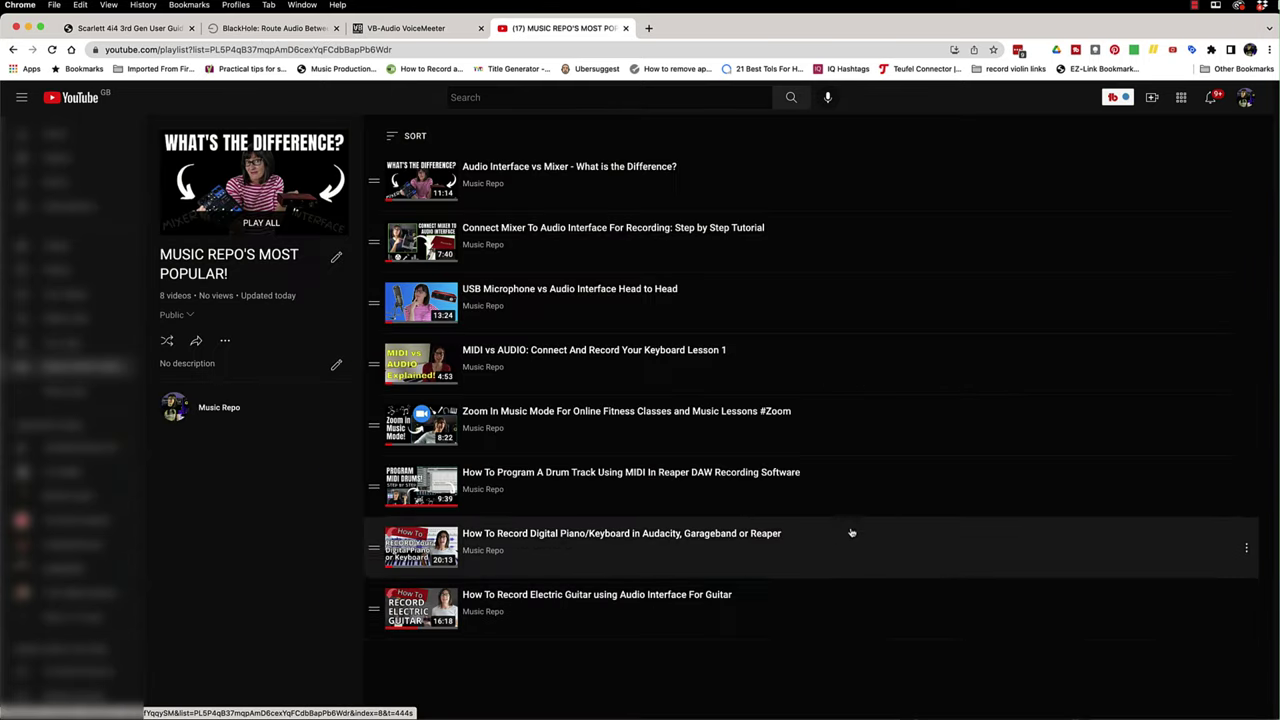